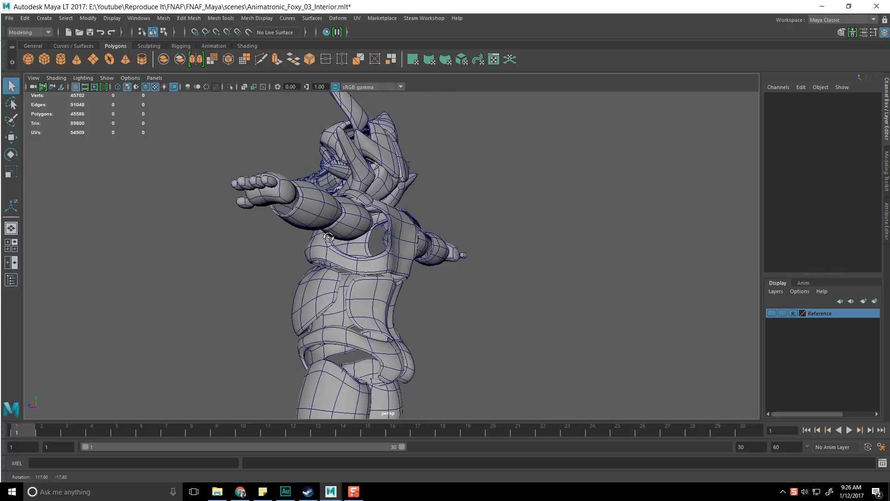
Step: Switch to Chrome and examine the Foxy full-body image and the office scene picture as modelling references
{"action": "key", "text": "alt+Tab"}
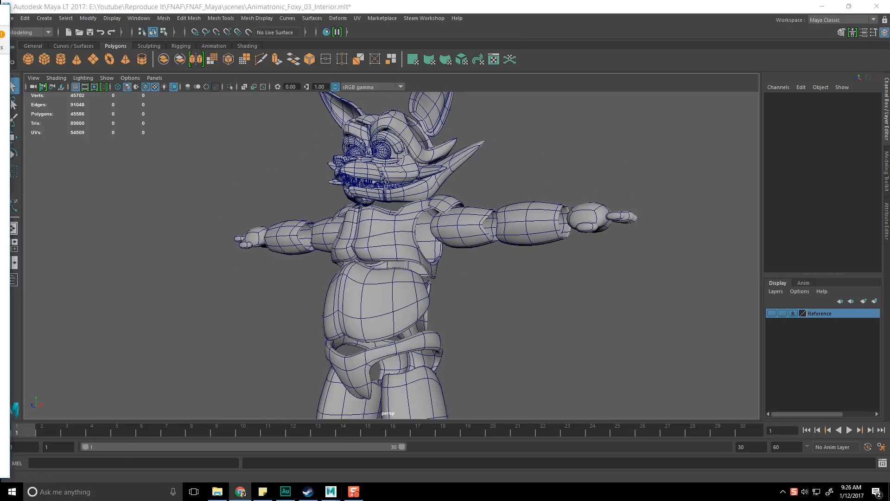
{"action": "left_click_drag", "start_coordinate": [315, 42], "coordinate": [311, 24]}
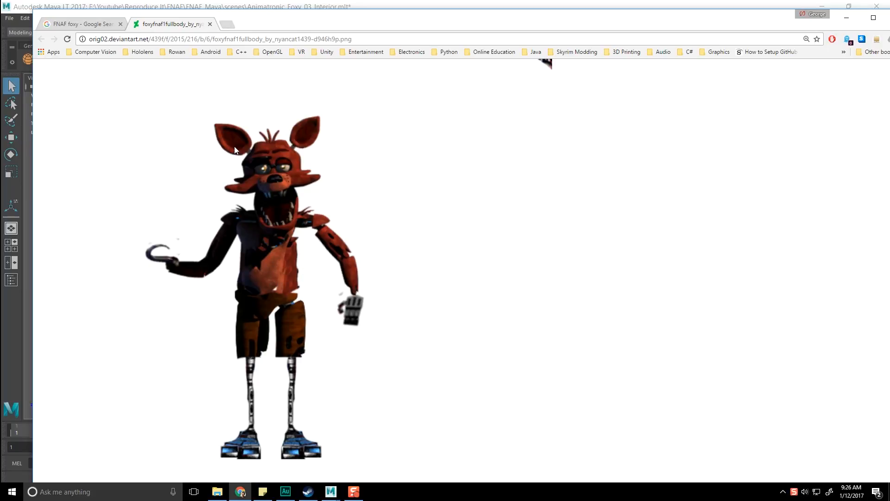
{"action": "left_click", "coordinate": [95, 24]}
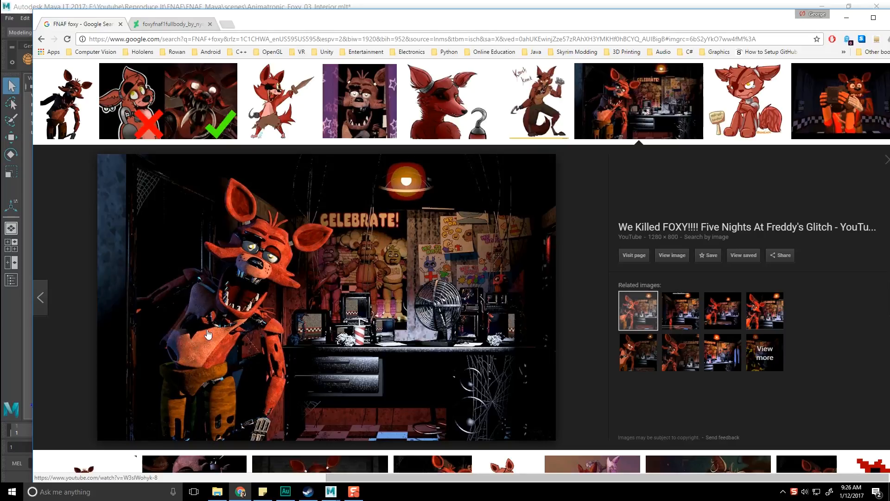
{"action": "key", "text": "alt+Tab"}
Step: Switch back to Maya and delete the mesh pieces of the character's right arm
{"action": "left_click_drag", "start_coordinate": [400, 294], "coordinate": [431, 303], "text": "alt"}
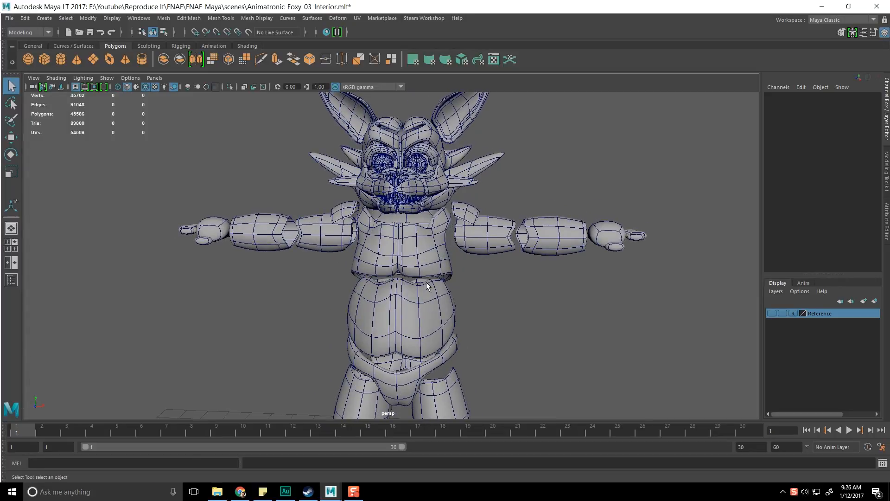
{"action": "scroll", "coordinate": [427, 286], "scroll_direction": "up", "scroll_amount": 4}
{"action": "middle_click_drag", "start_coordinate": [482, 220], "coordinate": [465, 249], "text": "alt"}
{"action": "mouse_move", "coordinate": [528, 220]}
{"action": "left_mouse_down", "text": "alt"}
{"action": "mouse_move", "coordinate": [500, 236]}
{"action": "mouse_move", "coordinate": [523, 228]}
{"action": "left_mouse_up", "text": "alt"}
{"action": "left_click", "coordinate": [499, 235]}
{"action": "scroll", "coordinate": [524, 228], "scroll_direction": "down", "scroll_amount": 3}
{"action": "middle_click_drag", "start_coordinate": [279, 264], "coordinate": [422, 219], "text": "alt"}
{"action": "left_click_drag", "start_coordinate": [256, 172], "coordinate": [342, 212]}
{"action": "left_click_drag", "start_coordinate": [462, 231], "coordinate": [461, 233]}
{"action": "key", "text": "Delete"}
Step: Delete the mesh pieces of the character's right leg
{"action": "scroll", "coordinate": [459, 237], "scroll_direction": "down", "scroll_amount": 4}
{"action": "middle_click_drag", "start_coordinate": [405, 362], "coordinate": [332, 218], "text": "alt"}
{"action": "left_click_drag", "start_coordinate": [332, 218], "coordinate": [387, 309]}
{"action": "key", "text": "Delete"}
Step: Turn off the smooth mesh preview on the torso pieces and the remaining arm and leg pieces, leaving the head smoothed
{"action": "scroll", "coordinate": [389, 308], "scroll_direction": "up", "scroll_amount": 4}
{"action": "middle_click_drag", "start_coordinate": [378, 146], "coordinate": [380, 278], "text": "alt"}
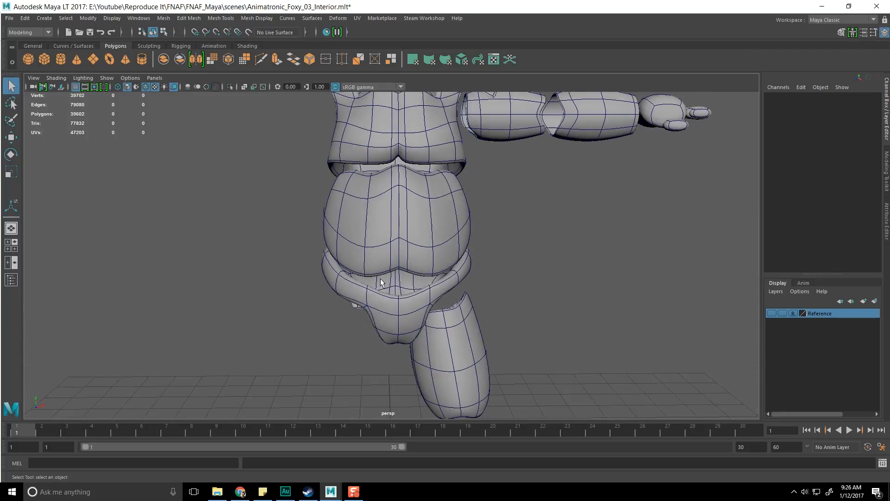
{"action": "left_click", "coordinate": [379, 241]}
{"action": "scroll", "coordinate": [379, 241], "scroll_direction": "down", "scroll_amount": 4}
{"action": "middle_click_drag", "start_coordinate": [380, 206], "coordinate": [378, 238], "text": "alt"}
{"action": "scroll", "coordinate": [370, 275], "scroll_direction": "up", "scroll_amount": 3}
{"action": "left_click", "coordinate": [380, 270]}
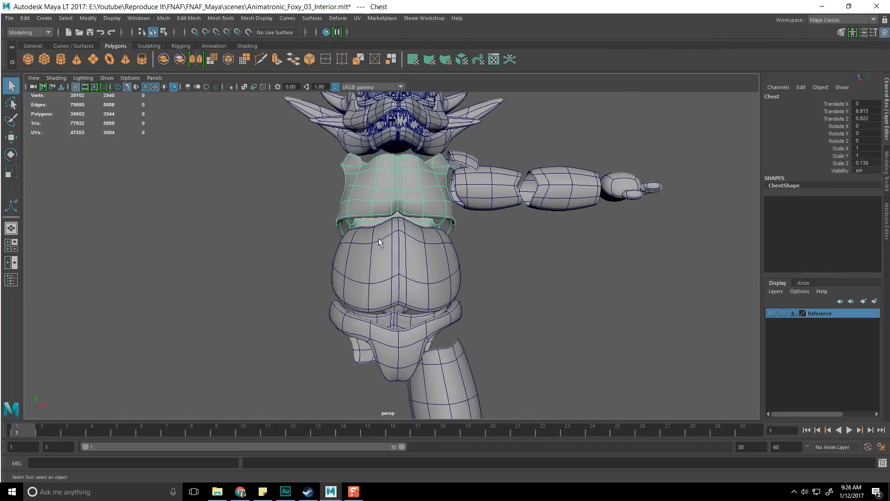
{"action": "left_click_drag", "start_coordinate": [379, 242], "coordinate": [388, 262], "text": "alt"}
{"action": "scroll", "coordinate": [336, 260], "scroll_direction": "down", "scroll_amount": 6}
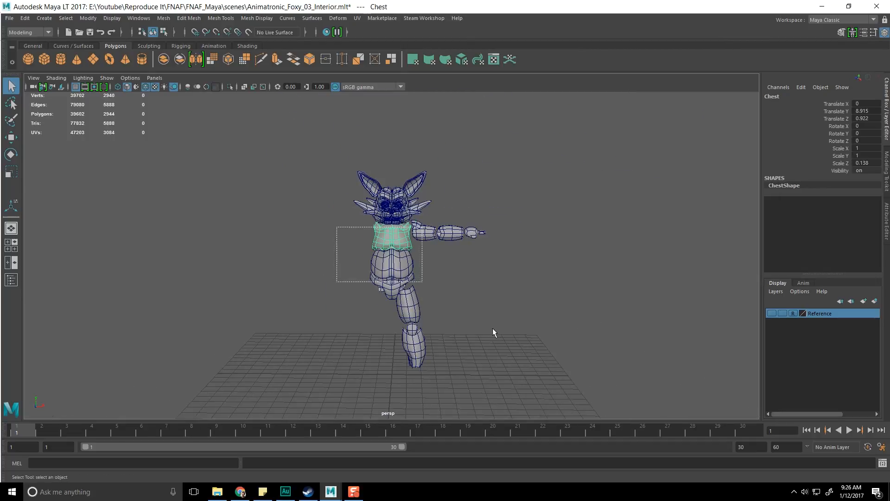
{"action": "scroll", "coordinate": [500, 341], "scroll_direction": "up", "scroll_amount": 8}
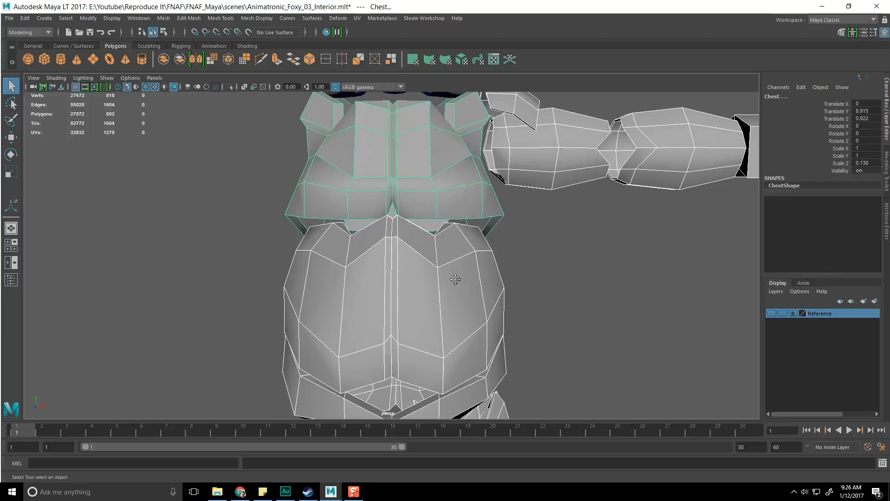
{"action": "left_click_drag", "start_coordinate": [455, 279], "coordinate": [390, 268], "text": "alt"}
Step: In the front view, delete the faces on the character's right half of the chest mesh
{"action": "key", "text": "space"}
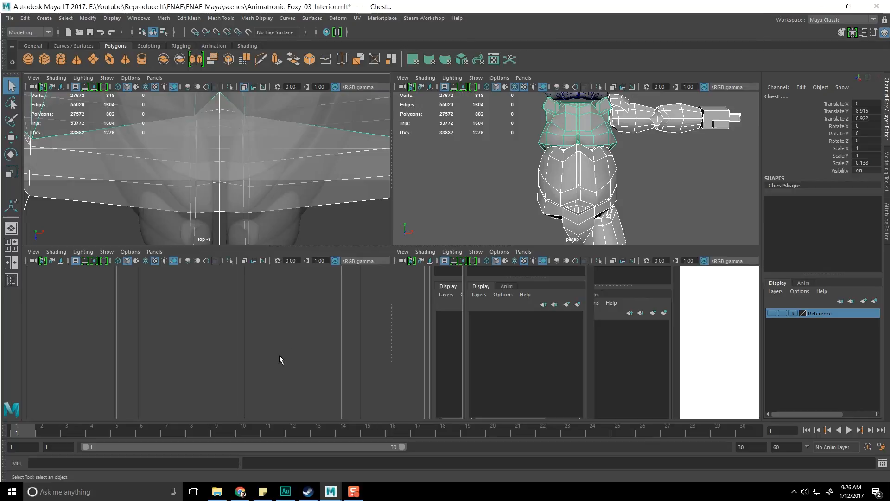
{"action": "key", "text": "f"}
{"action": "key", "text": "space"}
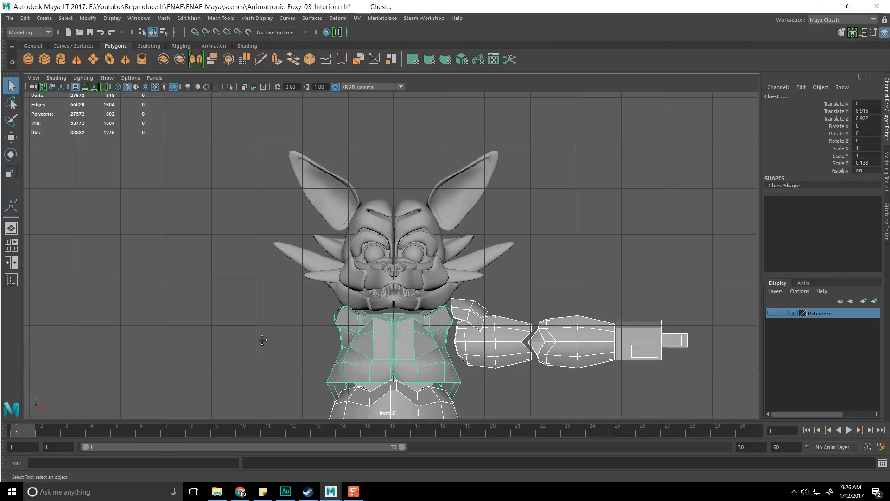
{"action": "middle_click_drag", "start_coordinate": [256, 358], "coordinate": [244, 173], "text": "alt"}
{"action": "right_click_drag", "start_coordinate": [337, 189], "coordinate": [339, 214]}
{"action": "right_click_drag", "start_coordinate": [348, 234], "coordinate": [353, 279]}
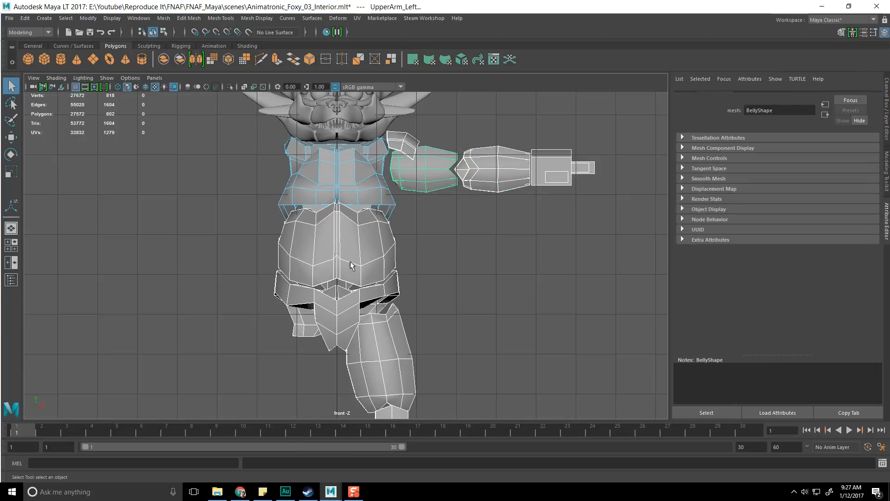
{"action": "middle_click_drag", "start_coordinate": [350, 262], "coordinate": [372, 356], "text": "alt"}
{"action": "scroll", "coordinate": [324, 278], "scroll_direction": "up", "scroll_amount": 3}
{"action": "left_click", "coordinate": [318, 268]}
{"action": "mouse_move", "coordinate": [318, 268]}
{"action": "right_mouse_down"}
{"action": "mouse_move", "coordinate": [316, 279]}
{"action": "mouse_move", "coordinate": [304, 268]}
{"action": "right_mouse_up"}
{"action": "scroll", "coordinate": [301, 268], "scroll_direction": "up", "scroll_amount": 1}
{"action": "scroll", "coordinate": [301, 266], "scroll_direction": "up", "scroll_amount": 1}
{"action": "left_click_drag", "start_coordinate": [138, 146], "coordinate": [357, 425]}
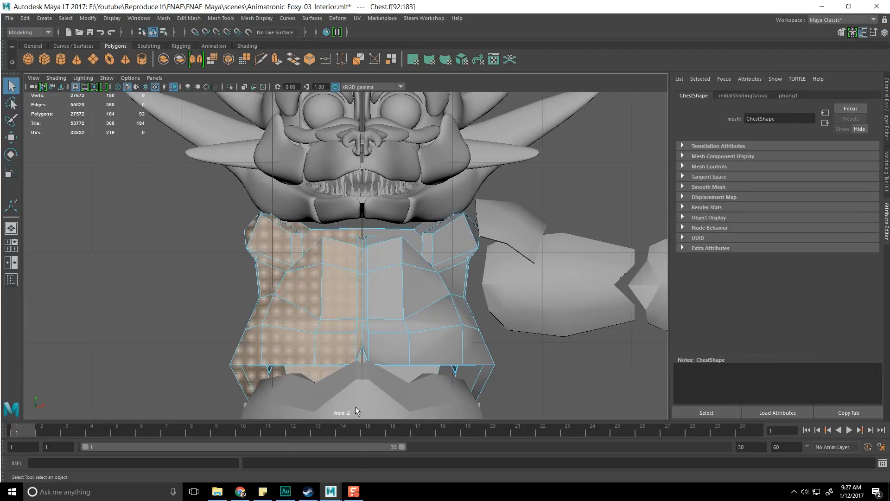
{"action": "key", "text": "Delete"}
Step: In the selection preferences, set polygon faces to be selected by Center and save the preferences
{"action": "left_click", "coordinate": [112, 18]}
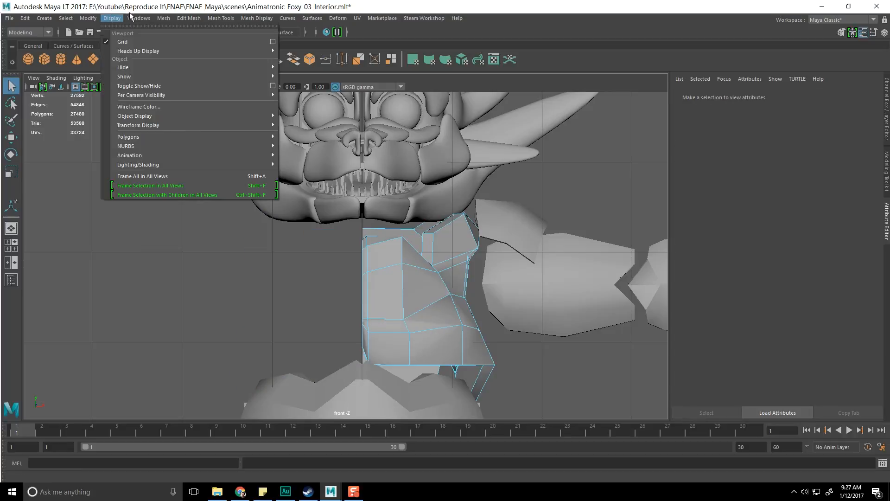
{"action": "mouse_move", "coordinate": [139, 17]}
{"action": "mouse_move", "coordinate": [192, 106]}
{"action": "left_click", "coordinate": [285, 114]}
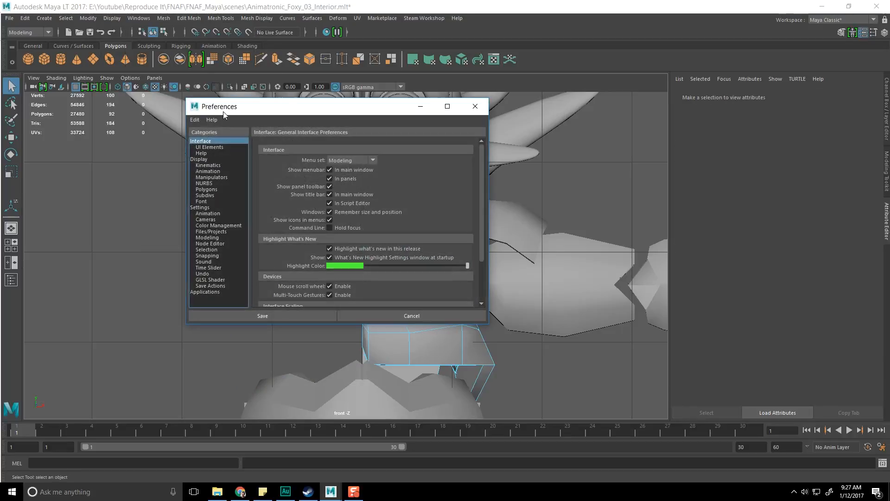
{"action": "left_click", "coordinate": [218, 249]}
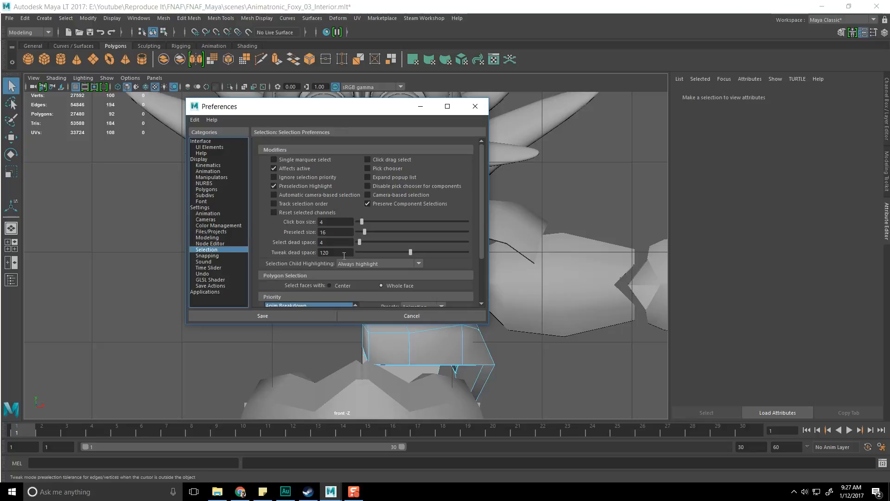
{"action": "left_click", "coordinate": [348, 285]}
{"action": "left_click", "coordinate": [307, 314]}
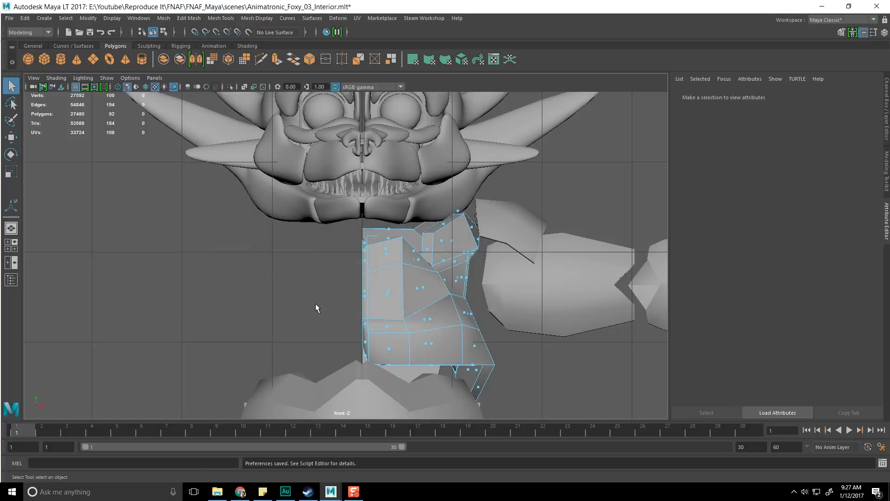
Step: Delete the faces on the character's right half of the belly mesh
{"action": "middle_click_drag", "start_coordinate": [253, 326], "coordinate": [279, 210], "text": "alt"}
{"action": "left_click", "coordinate": [333, 233]}
{"action": "right_click_drag", "start_coordinate": [341, 191], "coordinate": [344, 214]}
{"action": "left_click_drag", "start_coordinate": [156, 135], "coordinate": [355, 366]}
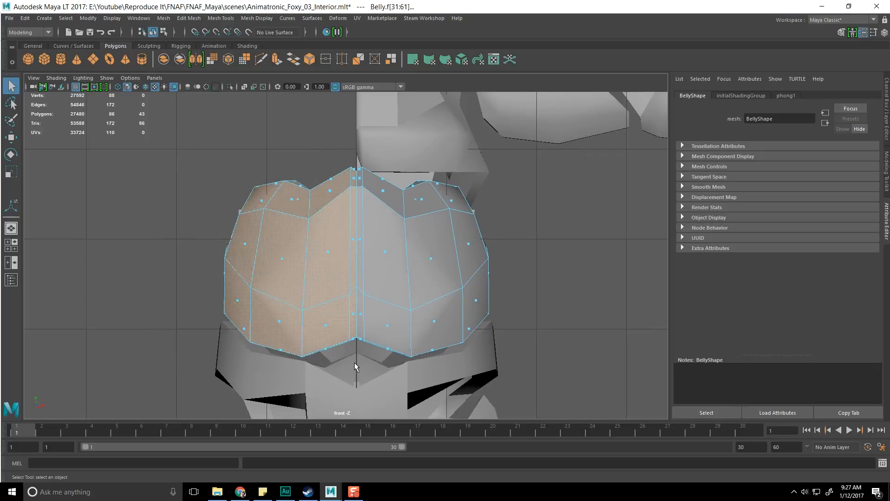
{"action": "key", "text": "Delete"}
Step: Delete the faces on the character's right half of the lower back mesh
{"action": "middle_click_drag", "start_coordinate": [332, 335], "coordinate": [317, 229], "text": "alt"}
{"action": "left_click", "coordinate": [300, 180]}
{"action": "right_click_drag", "start_coordinate": [301, 177], "coordinate": [301, 203]}
{"action": "middle_click_drag", "start_coordinate": [296, 199], "coordinate": [266, 261], "text": "alt"}
{"action": "left_click_drag", "start_coordinate": [324, 373], "coordinate": [324, 370]}
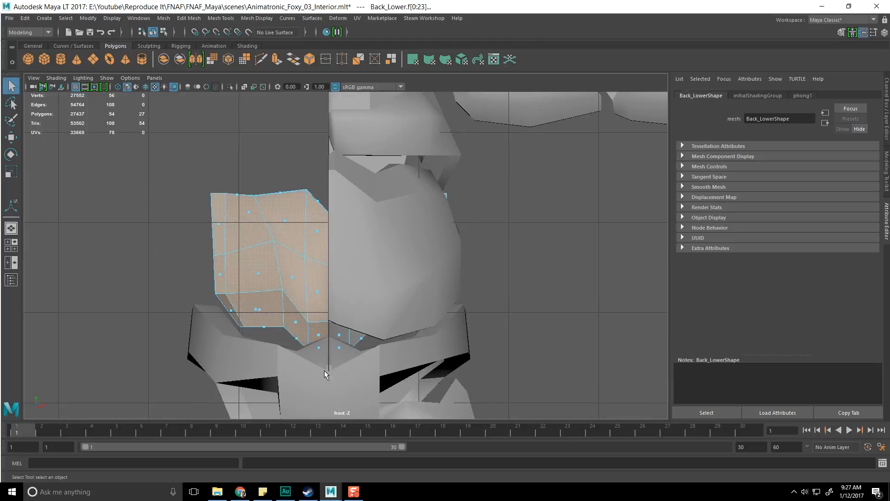
{"action": "key", "text": "Delete"}
Step: Delete the faces on the character's right half of the pelvis mesh
{"action": "middle_click_drag", "start_coordinate": [287, 317], "coordinate": [296, 188], "text": "alt"}
{"action": "left_click", "coordinate": [298, 244]}
{"action": "right_click_drag", "start_coordinate": [298, 245], "coordinate": [295, 278]}
{"action": "left_click_drag", "start_coordinate": [143, 135], "coordinate": [330, 379]}
{"action": "left_click_drag", "start_coordinate": [165, 140], "coordinate": [335, 375]}
{"action": "key", "text": "Delete"}
Step: Return to the perspective view of the halved body and save the scene
{"action": "middle_click_drag", "start_coordinate": [318, 298], "coordinate": [371, 137], "text": "alt"}
{"action": "scroll", "coordinate": [371, 143], "scroll_direction": "down", "scroll_amount": 8}
{"action": "middle_click_drag", "start_coordinate": [368, 176], "coordinate": [389, 214], "text": "alt"}
{"action": "scroll", "coordinate": [354, 319], "scroll_direction": "up", "scroll_amount": 5}
{"action": "scroll", "coordinate": [380, 206], "scroll_direction": "up", "scroll_amount": 2}
{"action": "key", "text": "space"}
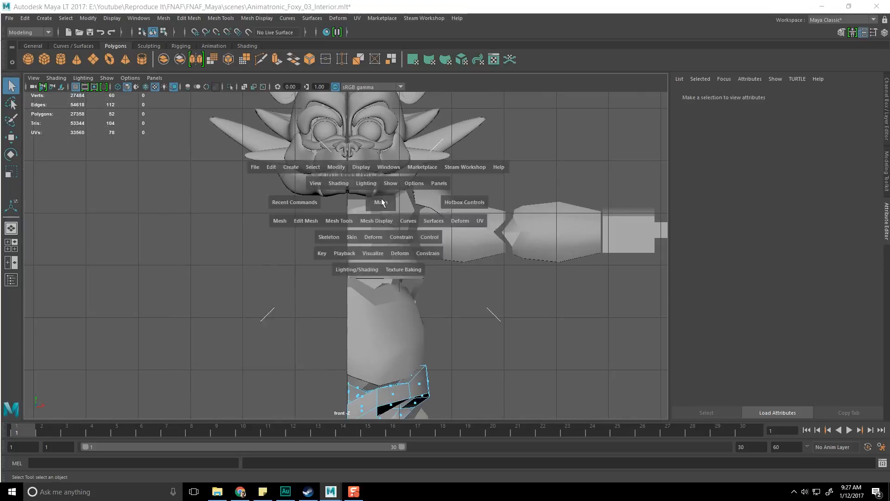
{"action": "key", "text": "space"}
{"action": "key", "text": "ctrl+s"}
{"action": "left_click_drag", "start_coordinate": [522, 214], "coordinate": [333, 246], "text": "alt"}
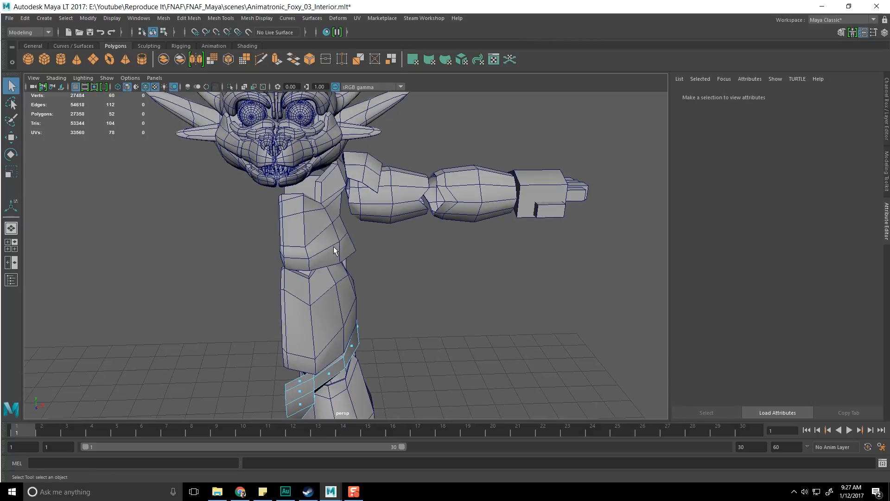
Step: Examine Foxy's shoulder and arm in the browser's office scene picture as reference for the left shoulder piece
{"action": "left_click_drag", "start_coordinate": [0, 6], "coordinate": [574, 1]}
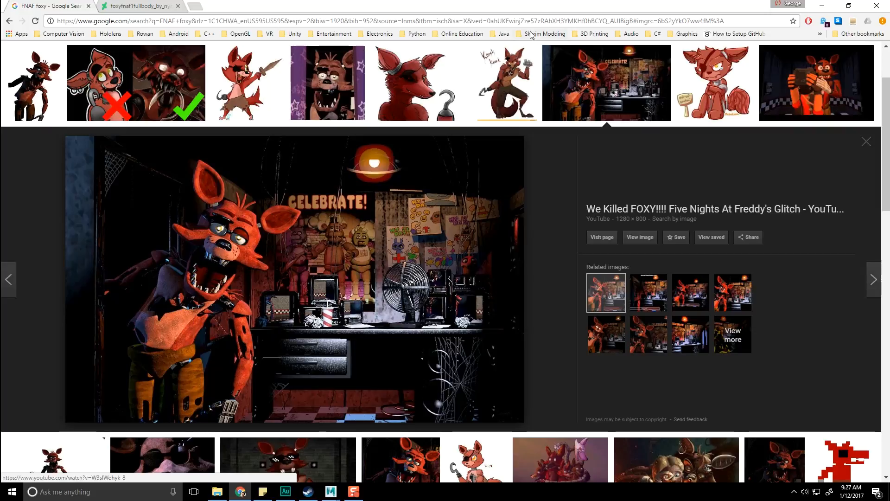
{"action": "left_click_drag", "start_coordinate": [483, 3], "coordinate": [0, 67]}
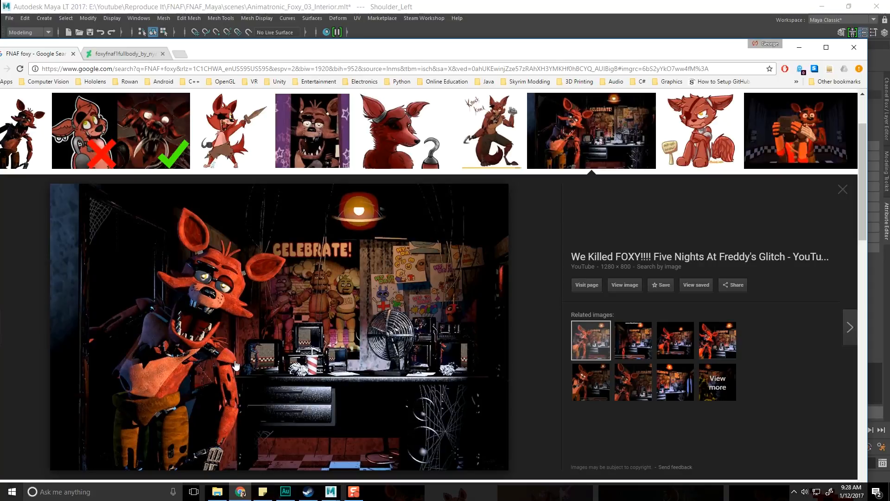
{"action": "left_click_drag", "start_coordinate": [447, 62], "coordinate": [0, 65]}
Step: Try to center the pivot of the left shoulder piece
{"action": "left_click_drag", "start_coordinate": [306, 190], "coordinate": [343, 196], "text": "alt"}
{"action": "left_click_drag", "start_coordinate": [294, 232], "coordinate": [350, 263], "text": "alt"}
{"action": "key", "text": "e"}
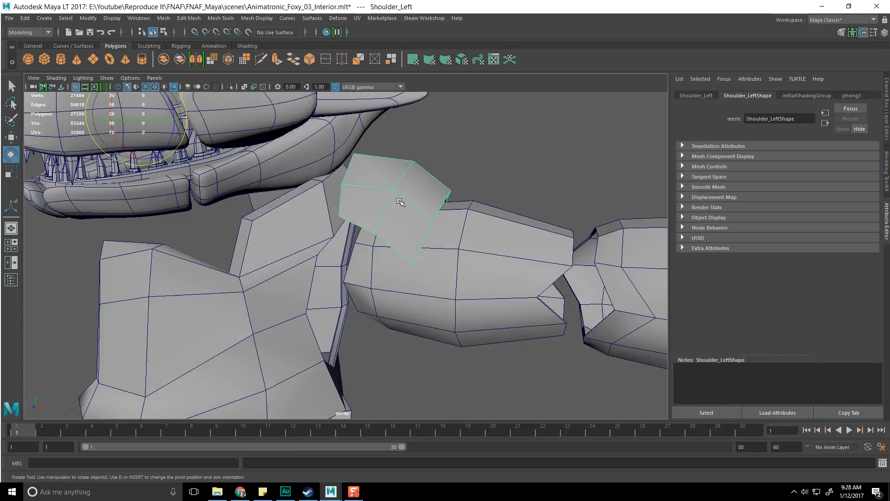
{"action": "key", "text": "space"}
{"action": "left_click", "coordinate": [360, 180]}
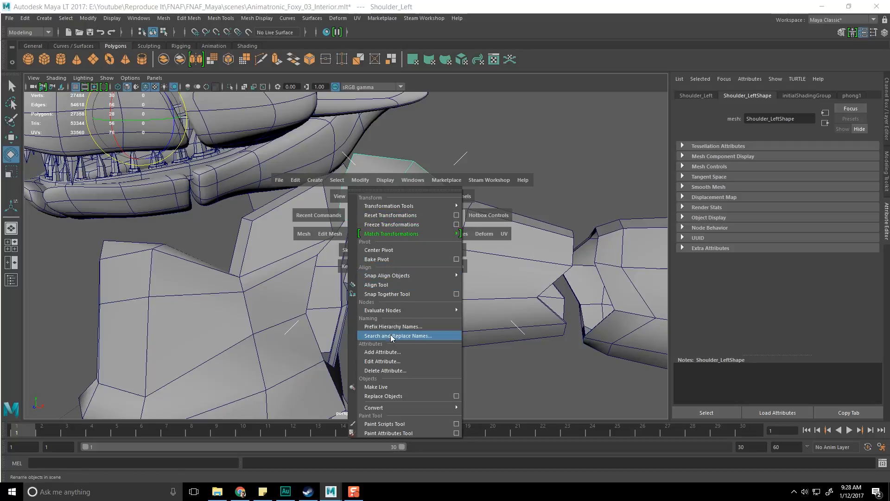
{"action": "left_click", "coordinate": [396, 250]}
Step: Set the Move tool's axis orientation to World
{"action": "left_click_drag", "start_coordinate": [401, 248], "coordinate": [456, 197], "text": "alt"}
{"action": "key", "text": "w"}
{"action": "double_click", "coordinate": [11, 138]}
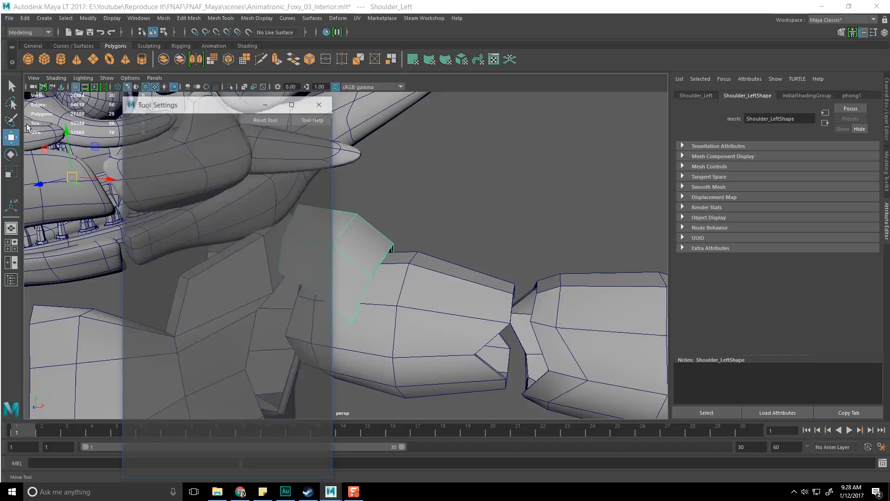
{"action": "left_click", "coordinate": [225, 143]}
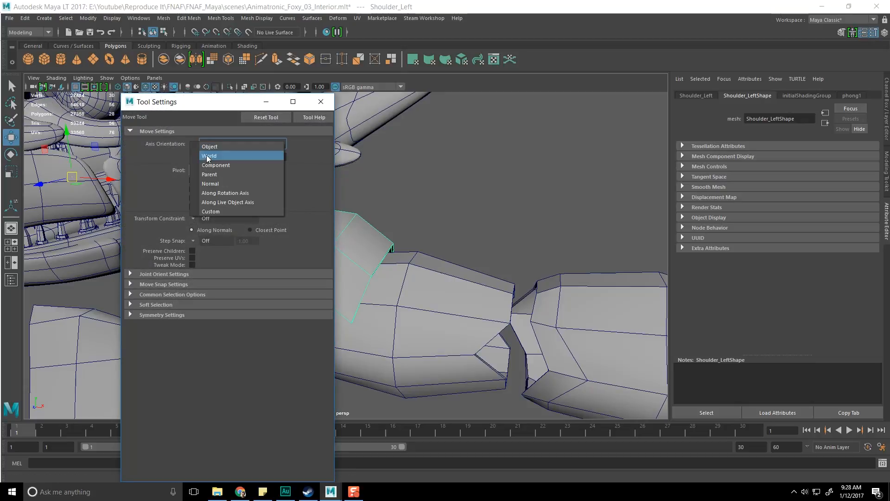
{"action": "left_click", "coordinate": [208, 154]}
{"action": "left_click", "coordinate": [314, 103]}
{"action": "left_click_drag", "start_coordinate": [373, 155], "coordinate": [411, 201], "text": "alt"}
{"action": "scroll", "coordinate": [412, 201], "scroll_direction": "down", "scroll_amount": 5}
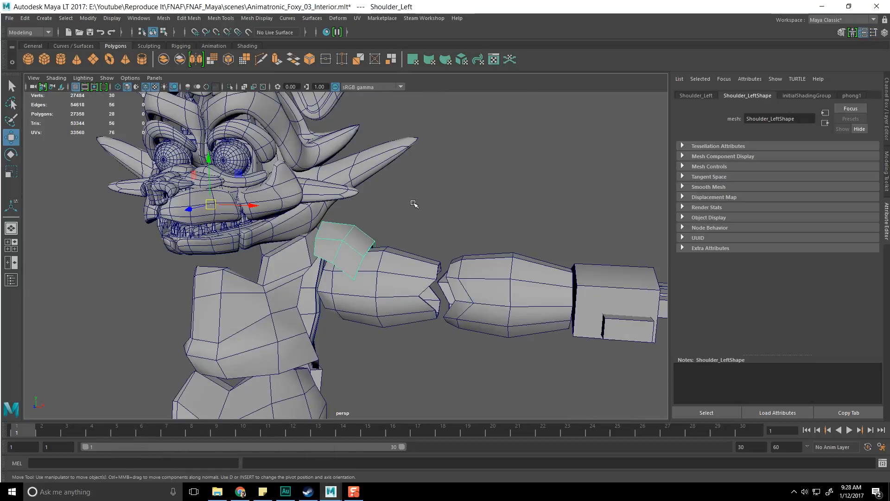
Step: Center the left shoulder piece's pivot on its own geometry
{"action": "key", "text": "q"}
{"action": "left_click", "coordinate": [347, 242]}
{"action": "scroll", "coordinate": [370, 233], "scroll_direction": "up", "scroll_amount": 5}
{"action": "right_click", "coordinate": [349, 232], "text": "shift"}
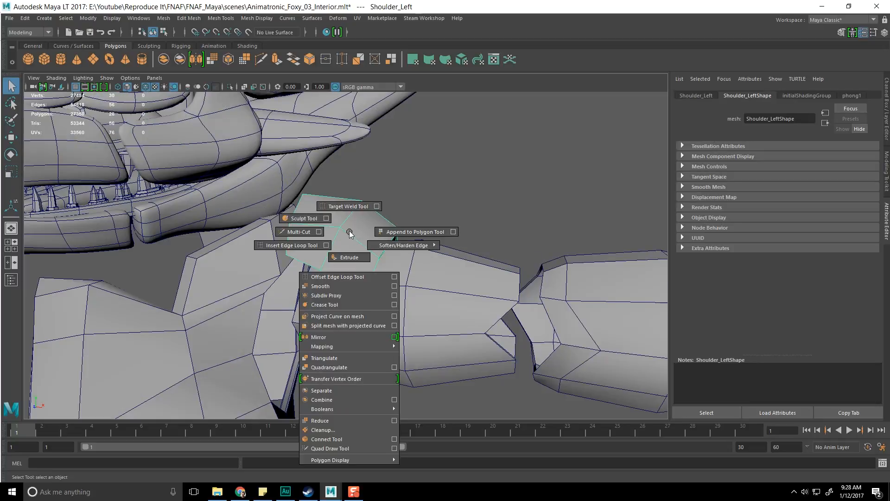
{"action": "key", "text": "space"}
{"action": "left_click", "coordinate": [310, 196]}
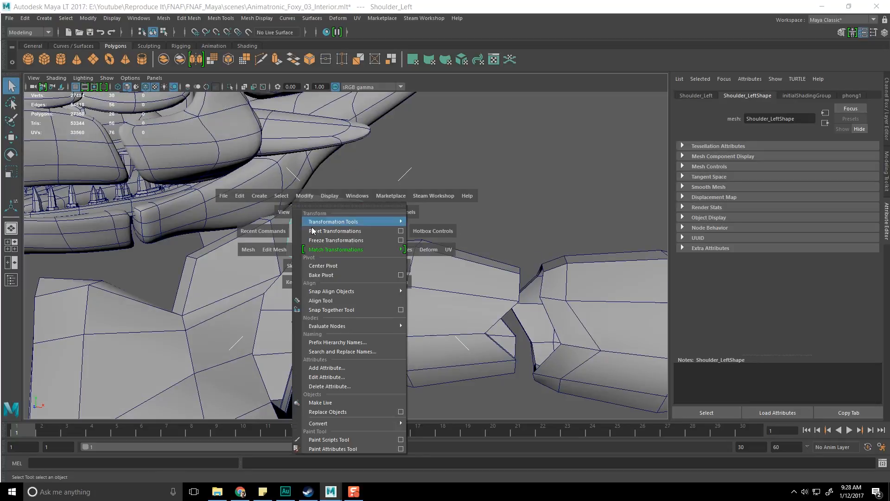
{"action": "left_click", "coordinate": [341, 265]}
{"action": "left_click_drag", "start_coordinate": [393, 254], "coordinate": [358, 204], "text": "alt"}
Step: Move the left shoulder piece slightly up and outward so it sits above the upper arm
{"action": "key", "text": "w"}
{"action": "key", "text": "e"}
{"action": "left_click_drag", "start_coordinate": [417, 193], "coordinate": [411, 212], "text": "alt"}
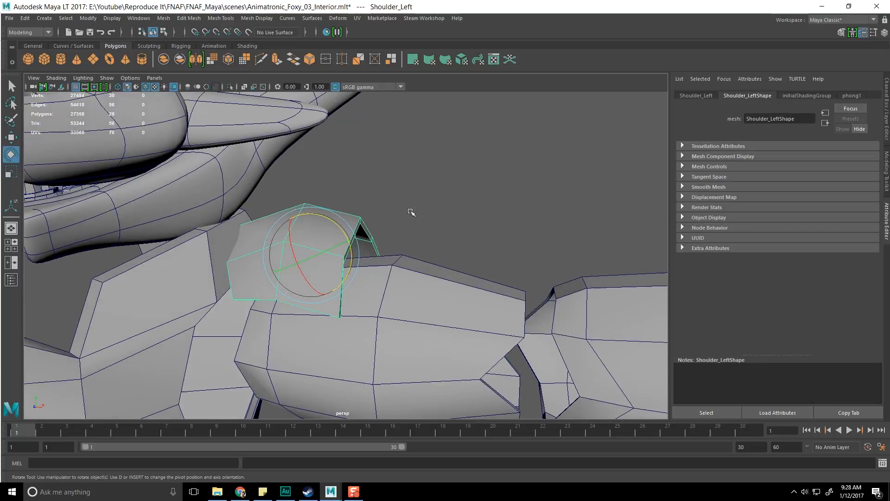
{"action": "key", "text": "w"}
{"action": "left_click_drag", "start_coordinate": [341, 247], "coordinate": [364, 239], "text": "alt"}
{"action": "left_click_drag", "start_coordinate": [379, 206], "coordinate": [400, 178]}
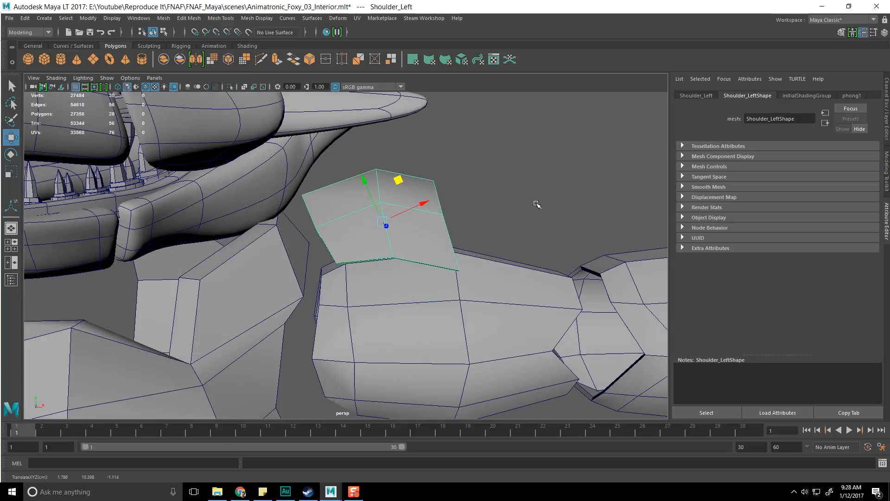
{"action": "left_click_drag", "start_coordinate": [537, 205], "coordinate": [457, 210], "text": "alt"}
Step: Extrude the outer rim faces of the left shoulder piece outward by about 0.389 along local Z
{"action": "key", "text": "q"}
{"action": "left_click", "coordinate": [457, 211]}
{"action": "right_click_drag", "start_coordinate": [323, 205], "coordinate": [324, 230]}
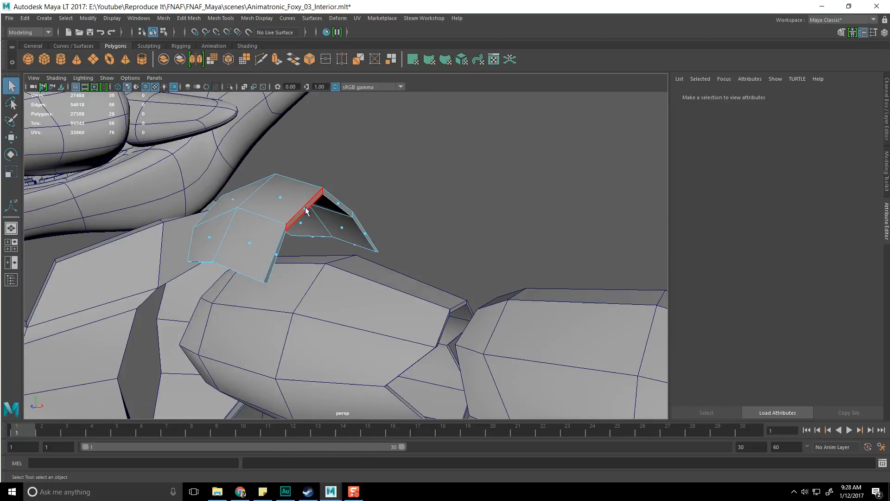
{"action": "left_click", "coordinate": [306, 211]}
{"action": "left_click", "coordinate": [369, 231], "text": "shift"}
{"action": "left_click_drag", "start_coordinate": [368, 232], "coordinate": [304, 188], "text": "alt"}
{"action": "right_click_drag", "start_coordinate": [304, 187], "coordinate": [307, 206], "text": "shift"}
{"action": "left_click_drag", "start_coordinate": [307, 206], "coordinate": [391, 218], "text": "alt"}
{"action": "middle_click_drag", "start_coordinate": [391, 219], "coordinate": [306, 219], "text": "alt"}
{"action": "left_click_drag", "start_coordinate": [306, 218], "coordinate": [480, 206], "text": "alt"}
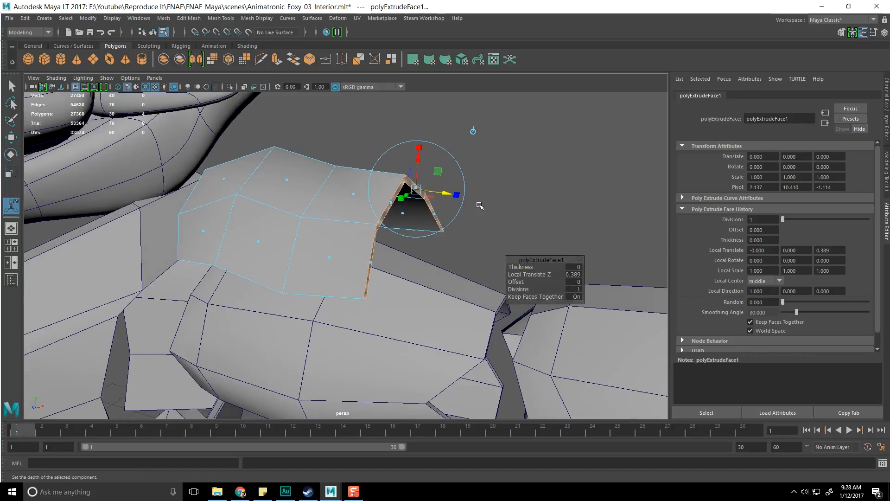
Step: Scale the extruded shoulder rim faces to about 0.433, 0.466, 0.433 and move them down toward the upper arm
{"action": "left_click", "coordinate": [473, 132]}
{"action": "left_click_drag", "start_coordinate": [340, 174], "coordinate": [340, 170]}
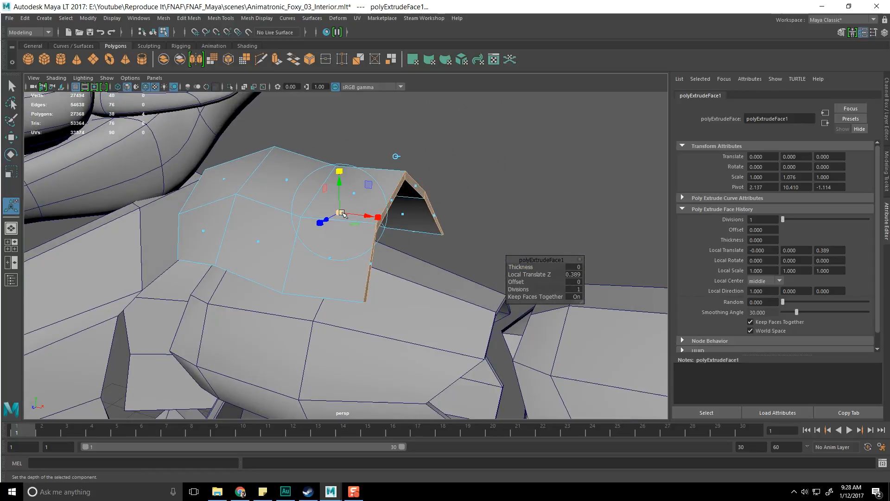
{"action": "left_click_drag", "start_coordinate": [339, 213], "coordinate": [325, 215]}
{"action": "left_click_drag", "start_coordinate": [360, 247], "coordinate": [401, 216], "text": "alt"}
{"action": "key", "text": "w"}
{"action": "middle_click_drag", "start_coordinate": [467, 172], "coordinate": [448, 194]}
{"action": "left_click_drag", "start_coordinate": [457, 191], "coordinate": [379, 171], "text": "alt"}
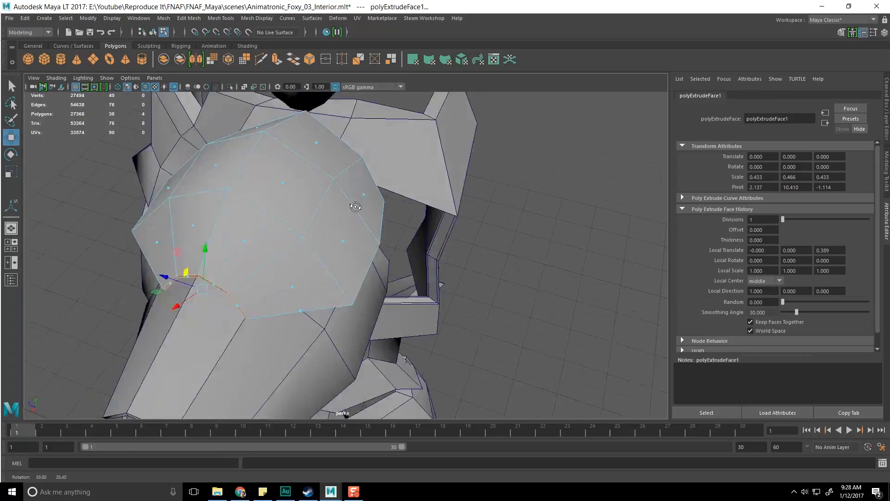
Step: Scale the crosswise and lengthwise edge loops on the left shoulder piece to adjust its curvature
{"action": "right_click", "coordinate": [280, 209]}
{"action": "left_click", "coordinate": [284, 184]}
{"action": "double_click", "coordinate": [271, 235]}
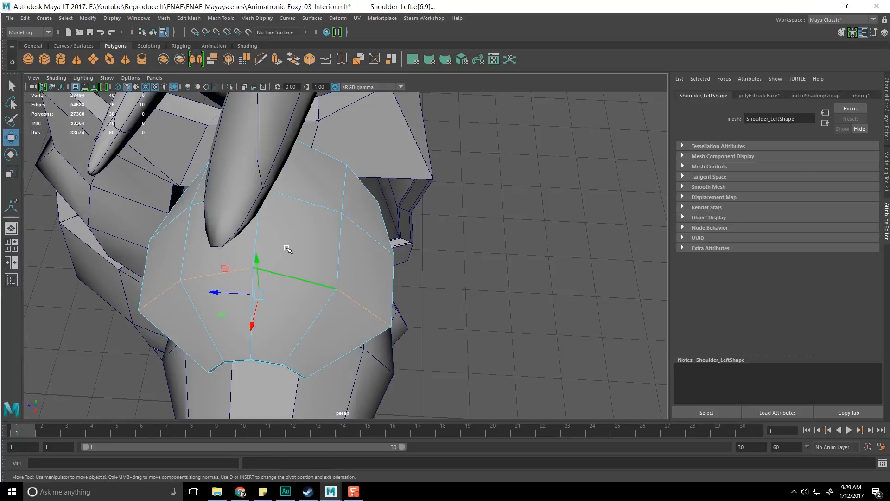
{"action": "key", "text": "e"}
{"action": "key", "text": "r"}
{"action": "left_click_drag", "start_coordinate": [259, 295], "coordinate": [223, 287]}
{"action": "left_click", "coordinate": [298, 201]}
{"action": "left_click_drag", "start_coordinate": [278, 219], "coordinate": [342, 171]}
{"action": "key", "text": "q"}
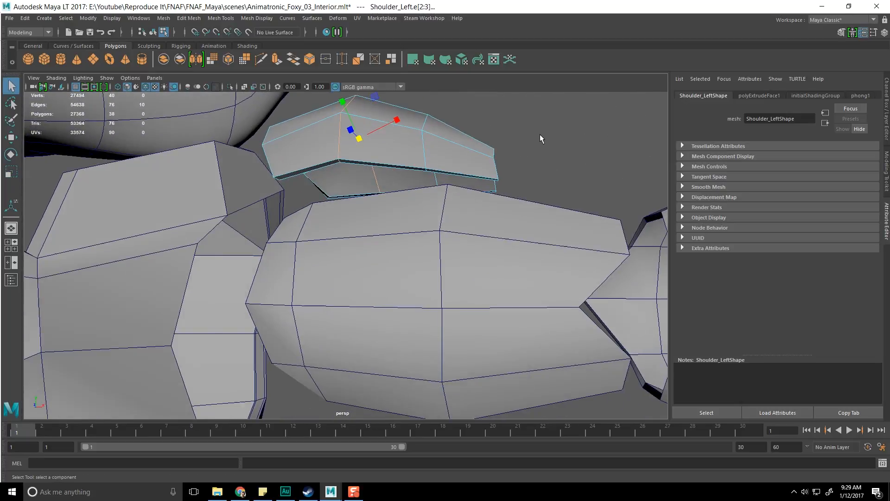
Step: Turn on smooth preview for the left shoulder piece with its control cage still displayed
{"action": "left_click_drag", "start_coordinate": [528, 167], "coordinate": [503, 177], "text": "alt"}
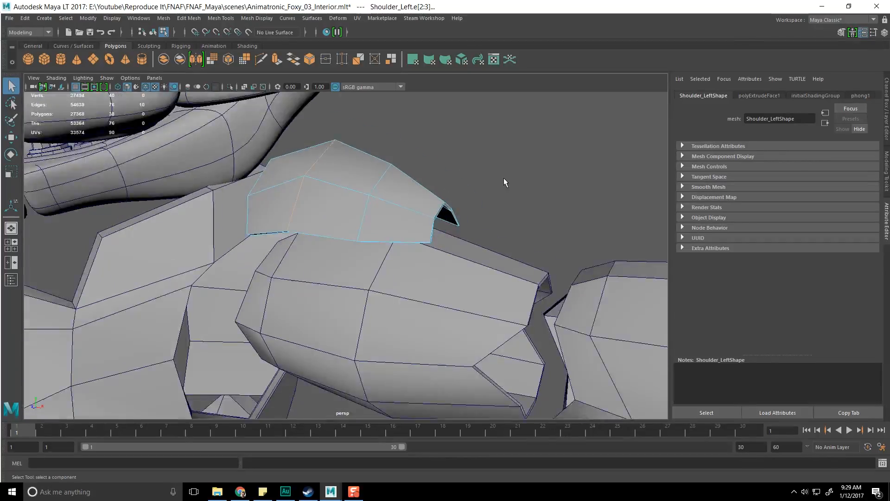
{"action": "scroll", "coordinate": [503, 179], "scroll_direction": "down", "scroll_amount": 5}
{"action": "key", "text": "3"}
{"action": "left_click", "coordinate": [485, 192]}
{"action": "scroll", "coordinate": [443, 214], "scroll_direction": "up", "scroll_amount": 5}
{"action": "left_click_drag", "start_coordinate": [442, 215], "coordinate": [415, 230], "text": "alt"}
{"action": "scroll", "coordinate": [404, 234], "scroll_direction": "up", "scroll_amount": 3}
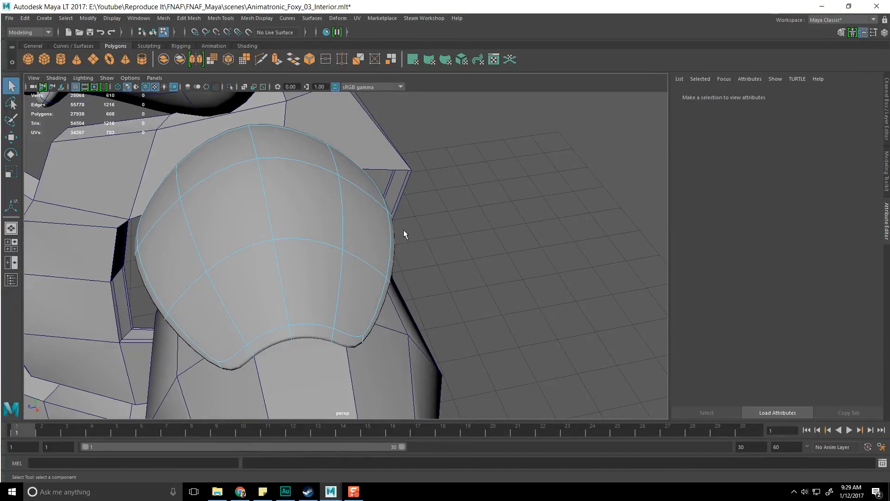
{"action": "key", "text": "2"}
Step: Move the two center vertices of the left shoulder piece's outer rim outward along the upper arm
{"action": "middle_click_drag", "start_coordinate": [346, 269], "coordinate": [451, 234], "text": "alt"}
{"action": "left_click_drag", "start_coordinate": [451, 234], "coordinate": [421, 222], "text": "alt"}
{"action": "scroll", "coordinate": [408, 176], "scroll_direction": "up", "scroll_amount": 3}
{"action": "scroll", "coordinate": [397, 274], "scroll_direction": "down", "scroll_amount": 3}
{"action": "left_click", "coordinate": [368, 252]}
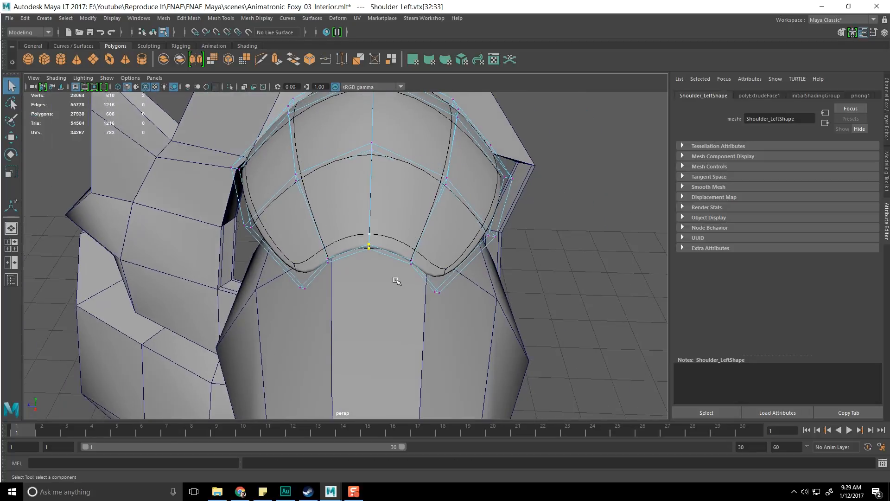
{"action": "key", "text": "w"}
{"action": "left_click_drag", "start_coordinate": [367, 251], "coordinate": [368, 283], "text": "alt"}
{"action": "middle_click_drag", "start_coordinate": [368, 265], "coordinate": [376, 114], "text": "alt"}
{"action": "left_click_drag", "start_coordinate": [376, 114], "coordinate": [382, 152], "text": "alt"}
{"action": "left_click_drag", "start_coordinate": [367, 255], "coordinate": [370, 287]}
Step: Move the rim vertices on either side of the center outward so the shoulder rim follows the tip
{"action": "left_click_drag", "start_coordinate": [382, 194], "coordinate": [394, 224]}
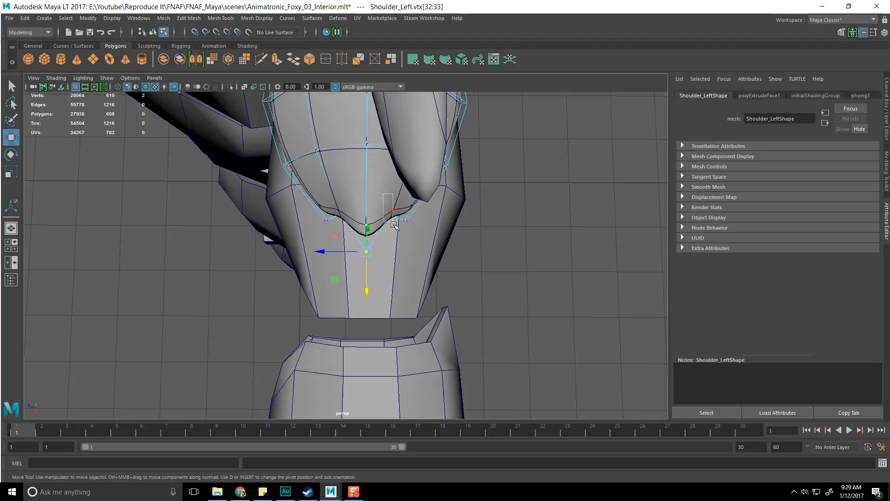
{"action": "left_click_drag", "start_coordinate": [365, 251], "coordinate": [441, 195]}
{"action": "right_click_drag", "start_coordinate": [306, 232], "coordinate": [359, 234], "text": "alt"}
{"action": "middle_click_drag", "start_coordinate": [359, 234], "coordinate": [379, 325], "text": "alt"}
{"action": "right_click_drag", "start_coordinate": [378, 324], "coordinate": [336, 181], "text": "alt"}
{"action": "middle_click_drag", "start_coordinate": [337, 182], "coordinate": [349, 130], "text": "alt"}
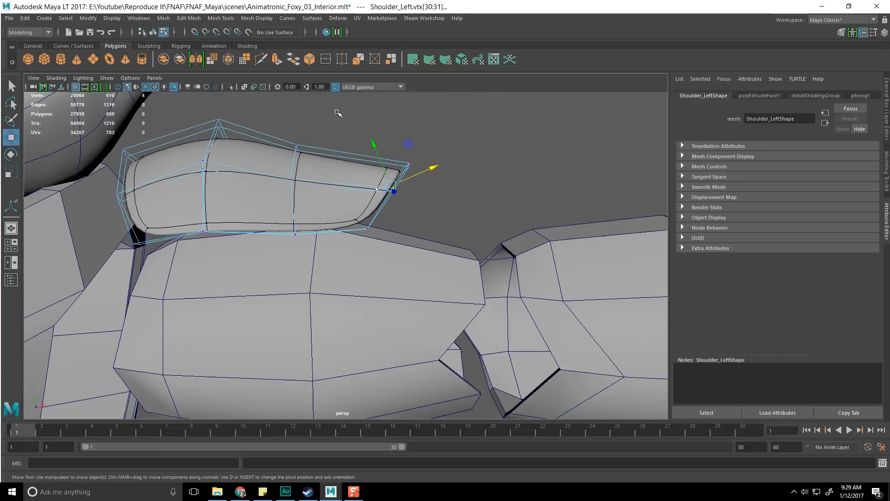
Step: Lower all the vertices at the outer end of the left shoulder piece toward the upper arm
{"action": "left_click_drag", "start_coordinate": [459, 294], "coordinate": [460, 295]}
{"action": "left_click_drag", "start_coordinate": [456, 288], "coordinate": [443, 278], "text": "alt"}
{"action": "middle_click_drag", "start_coordinate": [399, 150], "coordinate": [401, 182]}
{"action": "left_click_drag", "start_coordinate": [402, 182], "coordinate": [372, 137], "text": "alt"}
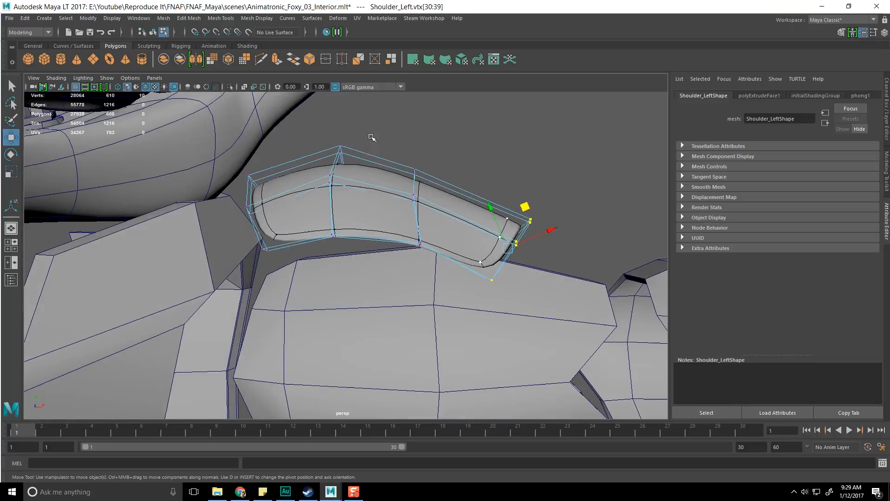
Step: Rotate and reposition the vertex row just before the shoulder piece's outer end to follow its downward bend
{"action": "key", "text": "e"}
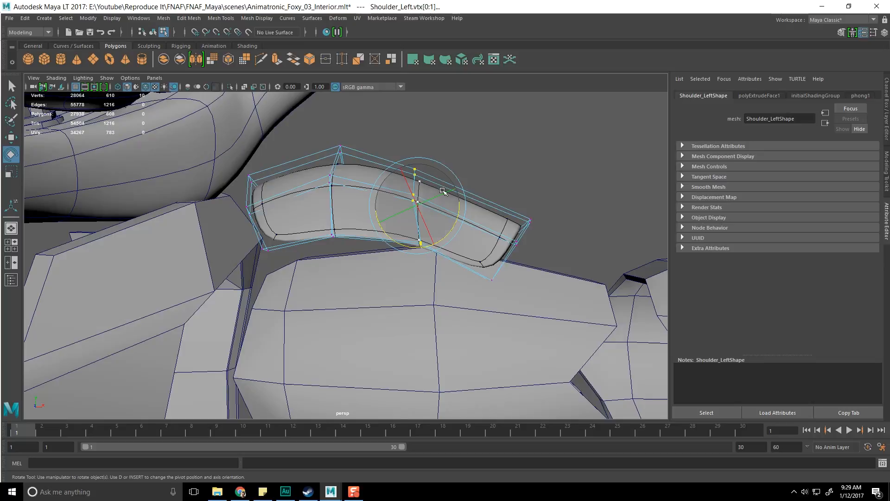
{"action": "left_click_drag", "start_coordinate": [457, 212], "coordinate": [427, 189]}
{"action": "key", "text": "w"}
{"action": "middle_click_drag", "start_coordinate": [407, 175], "coordinate": [413, 170]}
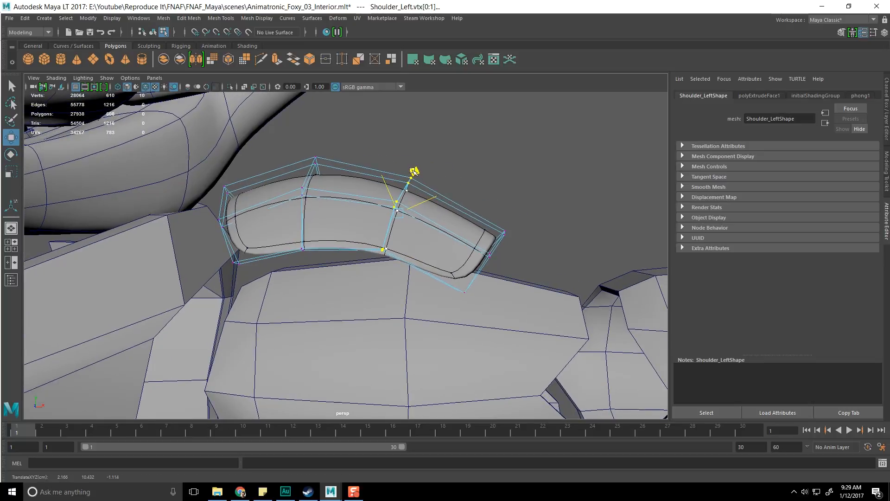
Step: Move and scale the two outer corner vertex pairs of the shoulder rim to shape the end into a rounded tip
{"action": "left_click_drag", "start_coordinate": [413, 188], "coordinate": [369, 291], "text": "alt"}
{"action": "left_click_drag", "start_coordinate": [365, 338], "coordinate": [429, 213]}
{"action": "middle_click_drag", "start_coordinate": [428, 213], "coordinate": [452, 255], "text": "alt"}
{"action": "left_click_drag", "start_coordinate": [452, 255], "coordinate": [315, 277], "text": "alt"}
{"action": "left_click_drag", "start_coordinate": [346, 225], "coordinate": [365, 249]}
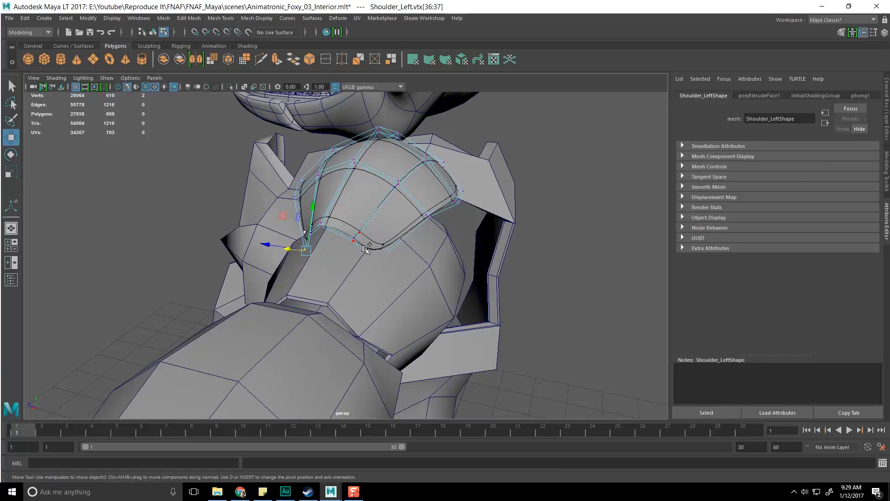
{"action": "left_click_drag", "start_coordinate": [384, 290], "coordinate": [470, 273], "text": "alt"}
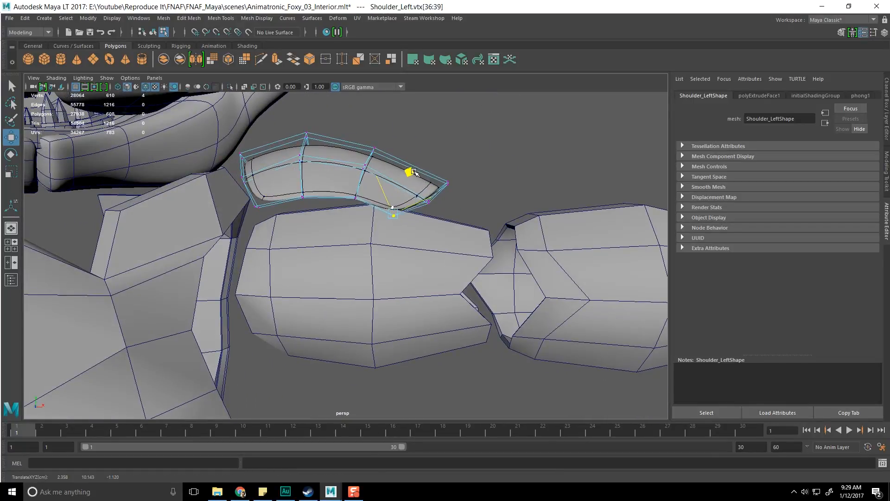
{"action": "left_click_drag", "start_coordinate": [414, 169], "coordinate": [400, 240], "text": "alt"}
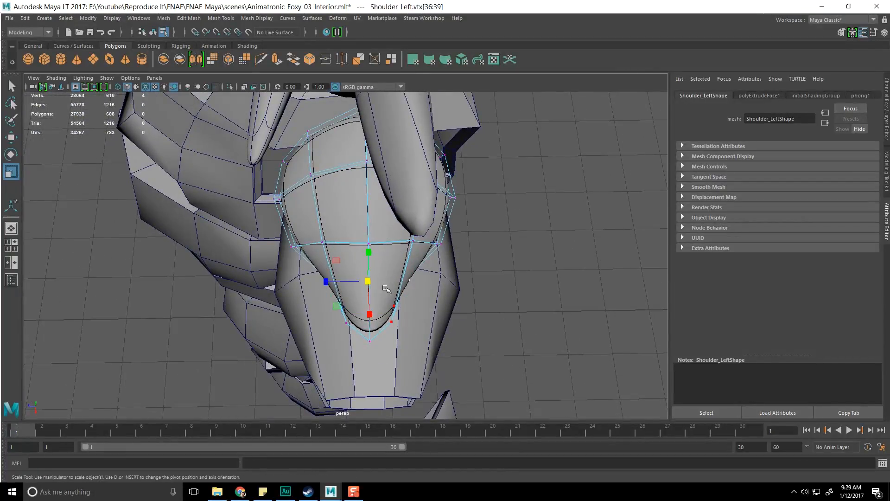
{"action": "left_click_drag", "start_coordinate": [304, 281], "coordinate": [487, 168], "text": "alt"}
{"action": "key", "text": "F8"}
Step: Examine the reshaped left shoulder piece against the torso and arm from several angles
{"action": "left_click_drag", "start_coordinate": [0, 28], "coordinate": [0, 28]}
{"action": "left_click_drag", "start_coordinate": [477, 208], "coordinate": [450, 207], "text": "alt"}
{"action": "right_click_drag", "start_coordinate": [449, 208], "coordinate": [408, 185], "text": "alt"}
{"action": "middle_click_drag", "start_coordinate": [408, 185], "coordinate": [442, 142], "text": "alt"}
{"action": "right_click_drag", "start_coordinate": [443, 141], "coordinate": [399, 208], "text": "alt"}
{"action": "left_click_drag", "start_coordinate": [399, 208], "coordinate": [459, 187], "text": "alt"}
{"action": "key", "text": "F8"}
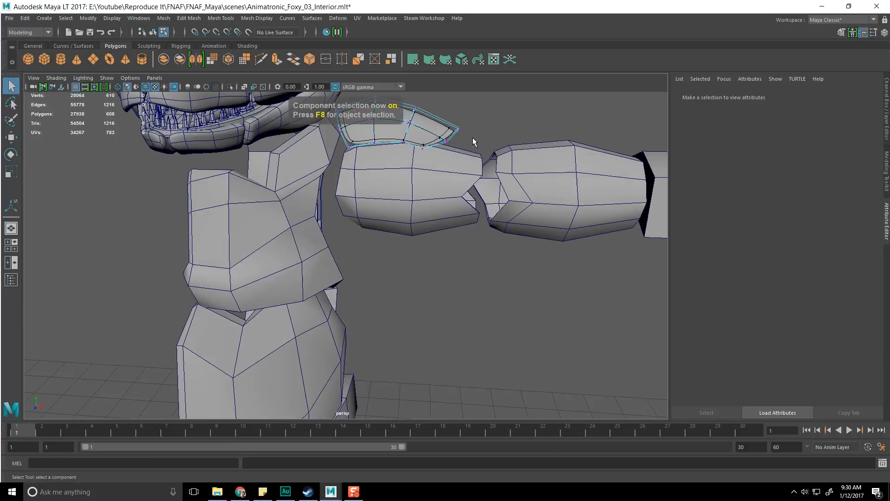
{"action": "left_click", "coordinate": [472, 132]}
Step: Move the left hand and the left forearm outward along X, away from the upper arm
{"action": "right_click_drag", "start_coordinate": [455, 153], "coordinate": [403, 160], "text": "alt"}
{"action": "middle_click_drag", "start_coordinate": [546, 150], "coordinate": [417, 184], "text": "alt"}
{"action": "left_click", "coordinate": [473, 220]}
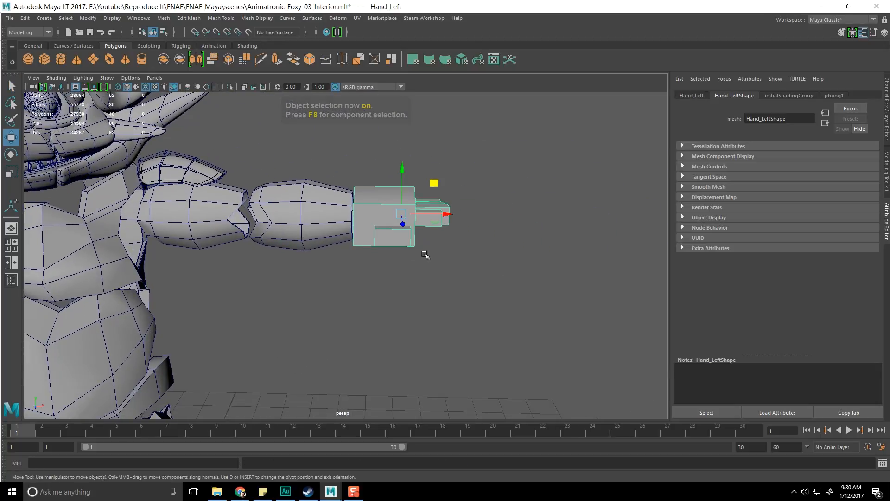
{"action": "left_click_drag", "start_coordinate": [448, 215], "coordinate": [545, 215]}
{"action": "middle_click_drag", "start_coordinate": [301, 207], "coordinate": [399, 207], "text": "alt"}
{"action": "left_click", "coordinate": [411, 210]}
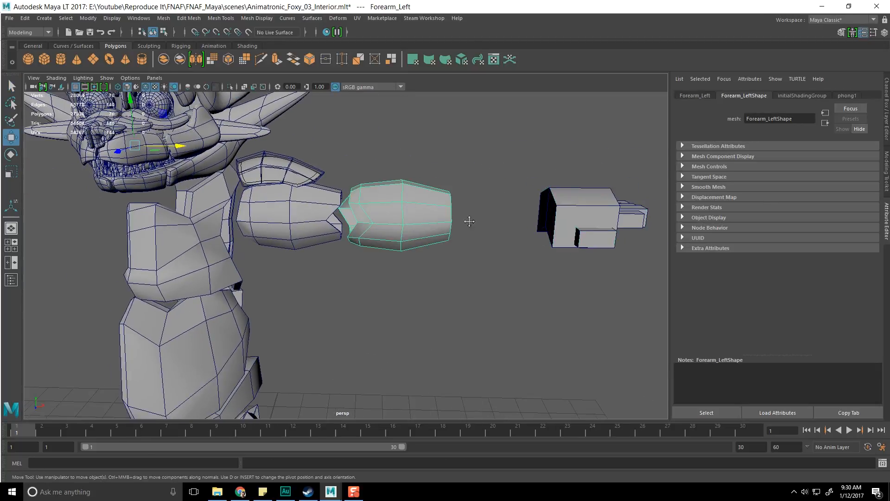
{"action": "right_click_drag", "start_coordinate": [467, 219], "coordinate": [374, 226], "text": "alt"}
{"action": "left_click_drag", "start_coordinate": [374, 227], "coordinate": [318, 231], "text": "alt"}
Step: Center the left upper arm's pivot on its own geometry
{"action": "left_click", "coordinate": [318, 231]}
{"action": "right_click_drag", "start_coordinate": [255, 206], "coordinate": [290, 192], "text": "alt"}
{"action": "middle_click_drag", "start_coordinate": [291, 193], "coordinate": [371, 246], "text": "alt"}
{"action": "left_click_drag", "start_coordinate": [372, 246], "coordinate": [370, 233], "text": "alt"}
{"action": "right_click_drag", "start_coordinate": [369, 233], "coordinate": [343, 234]}
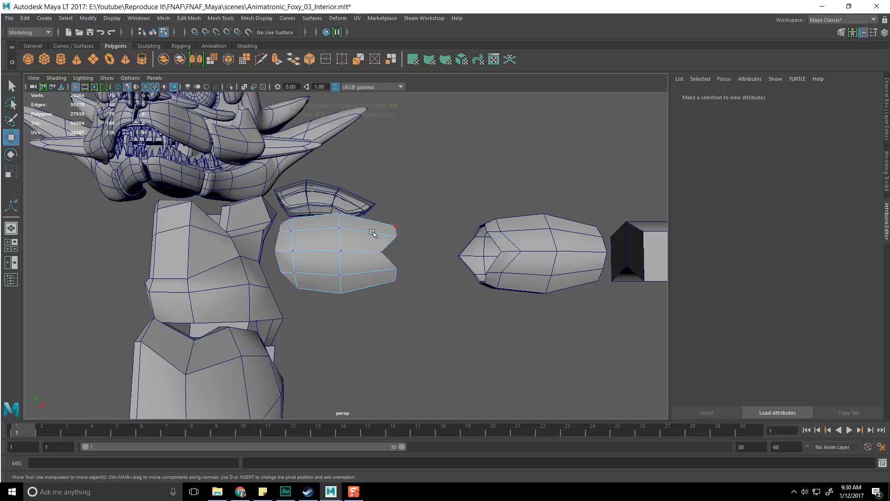
{"action": "key", "text": "F8"}
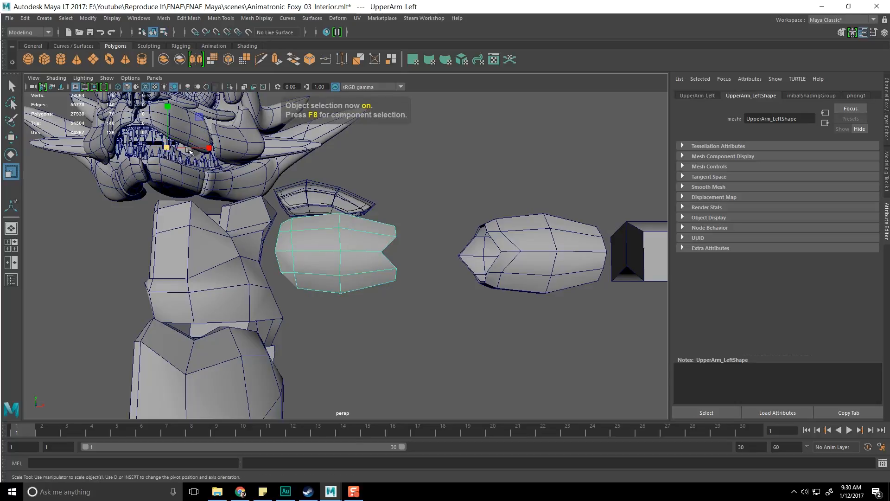
{"action": "right_click_drag", "start_coordinate": [384, 207], "coordinate": [366, 242]}
{"action": "middle_click_drag", "start_coordinate": [398, 244], "coordinate": [397, 242], "text": "alt"}
Step: Stretch the left upper arm along X and scale it down overall to make it slimmer
{"action": "left_click_drag", "start_coordinate": [378, 253], "coordinate": [406, 256]}
{"action": "middle_click_drag", "start_coordinate": [402, 259], "coordinate": [370, 254], "text": "alt"}
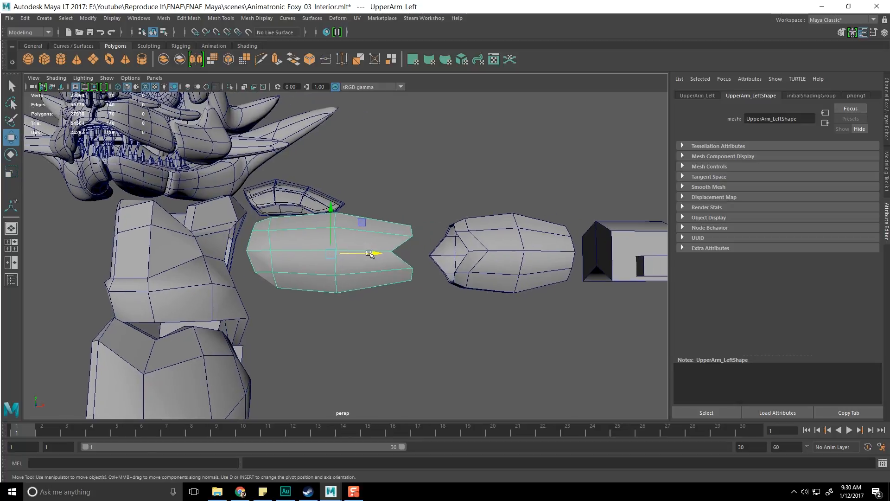
{"action": "mouse_move", "coordinate": [377, 253]}
{"action": "left_mouse_down", "text": "alt"}
{"action": "mouse_move", "coordinate": [358, 278]}
{"action": "mouse_move", "coordinate": [350, 258]}
{"action": "mouse_move", "coordinate": [366, 241]}
{"action": "mouse_move", "coordinate": [380, 238]}
{"action": "mouse_move", "coordinate": [367, 252]}
{"action": "mouse_move", "coordinate": [389, 251]}
{"action": "left_mouse_up", "text": "alt"}
{"action": "left_click_drag", "start_coordinate": [388, 251], "coordinate": [357, 259], "text": "alt"}
Step: Center the left forearm's pivot on its own geometry
{"action": "left_click", "coordinate": [458, 261]}
{"action": "left_click_drag", "start_coordinate": [458, 260], "coordinate": [472, 258], "text": "alt"}
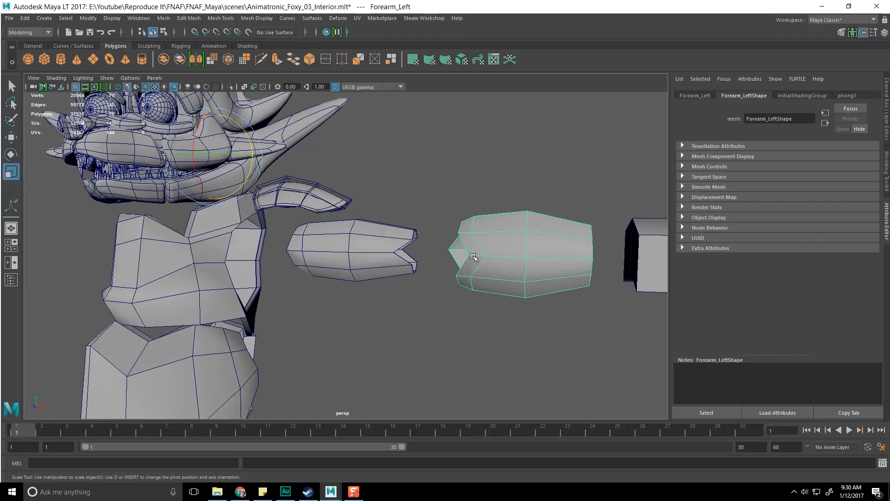
{"action": "key", "text": "space"}
{"action": "left_click", "coordinate": [379, 180]}
{"action": "left_click", "coordinate": [397, 249]}
Step: Scale the left forearm slimmer to match the upper arm, and show both with smooth preview plus cage
{"action": "middle_click_drag", "start_coordinate": [501, 214], "coordinate": [413, 206], "text": "alt"}
{"action": "left_click_drag", "start_coordinate": [443, 250], "coordinate": [398, 251], "text": "alt"}
{"action": "left_click_drag", "start_coordinate": [398, 251], "coordinate": [485, 247], "text": "alt"}
{"action": "left_click_drag", "start_coordinate": [484, 247], "coordinate": [475, 245], "text": "alt"}
{"action": "scroll", "coordinate": [475, 245], "scroll_direction": "up", "scroll_amount": 1}
{"action": "scroll", "coordinate": [474, 245], "scroll_direction": "down", "scroll_amount": 1}
{"action": "left_click", "coordinate": [222, 256]}
{"action": "left_click", "coordinate": [450, 301]}
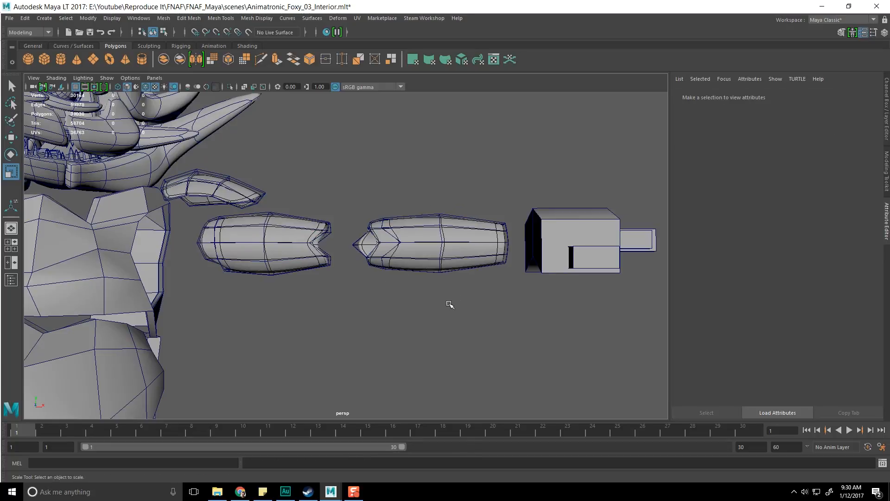
Step: Show the left hand in full smooth preview
{"action": "left_click_drag", "start_coordinate": [456, 286], "coordinate": [422, 326], "text": "alt"}
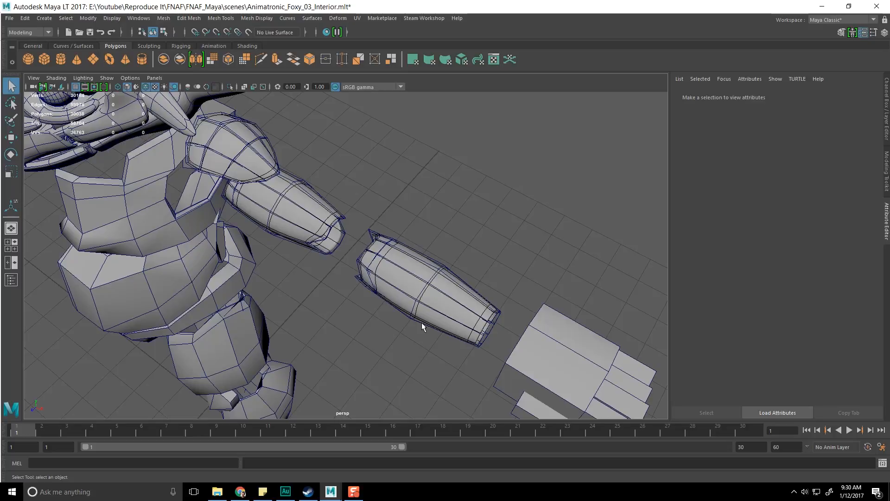
{"action": "left_click_drag", "start_coordinate": [348, 255], "coordinate": [443, 248], "text": "alt"}
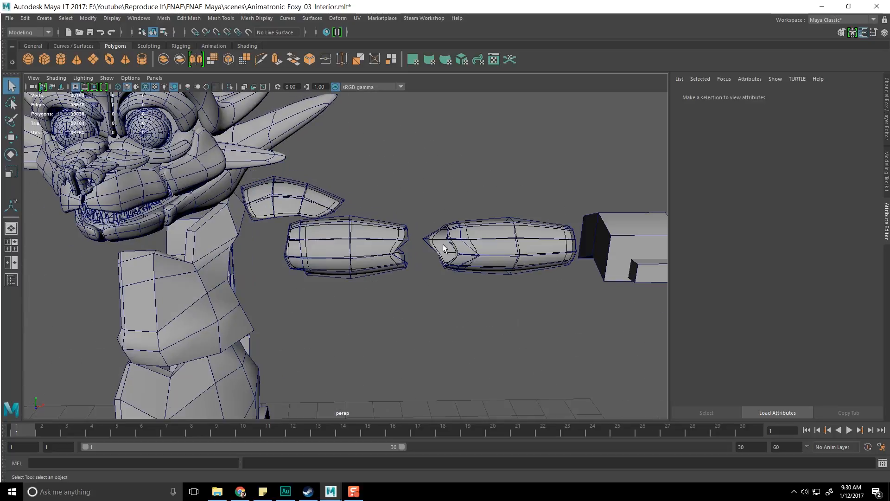
{"action": "left_click_drag", "start_coordinate": [379, 242], "coordinate": [343, 288], "text": "alt"}
{"action": "middle_click_drag", "start_coordinate": [412, 243], "coordinate": [207, 248], "text": "alt"}
{"action": "left_click", "coordinate": [421, 260]}
{"action": "left_click_drag", "start_coordinate": [421, 260], "coordinate": [405, 287], "text": "alt"}
{"action": "key", "text": "3"}
{"action": "left_click", "coordinate": [456, 251]}
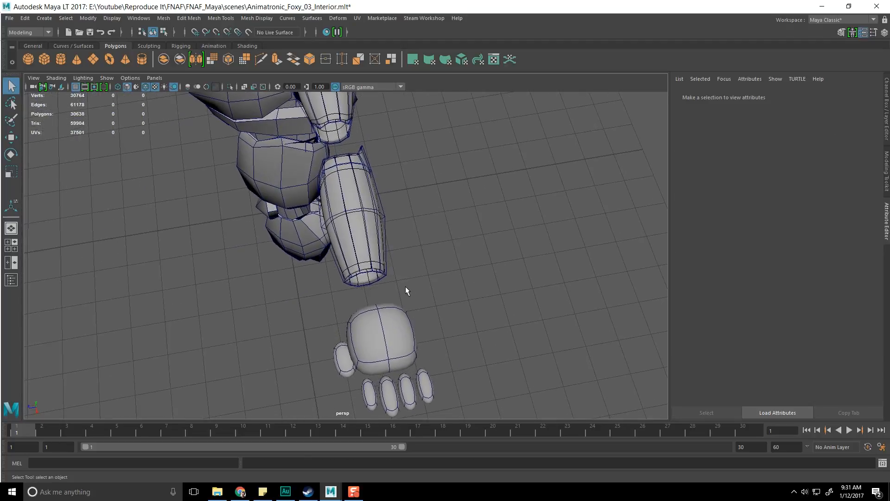
Step: Switch to the browser and check the arms and hands on the full-body Foxy reference image
{"action": "left_click_drag", "start_coordinate": [0, 34], "coordinate": [371, 27]}
{"action": "left_click", "coordinate": [201, 24]}
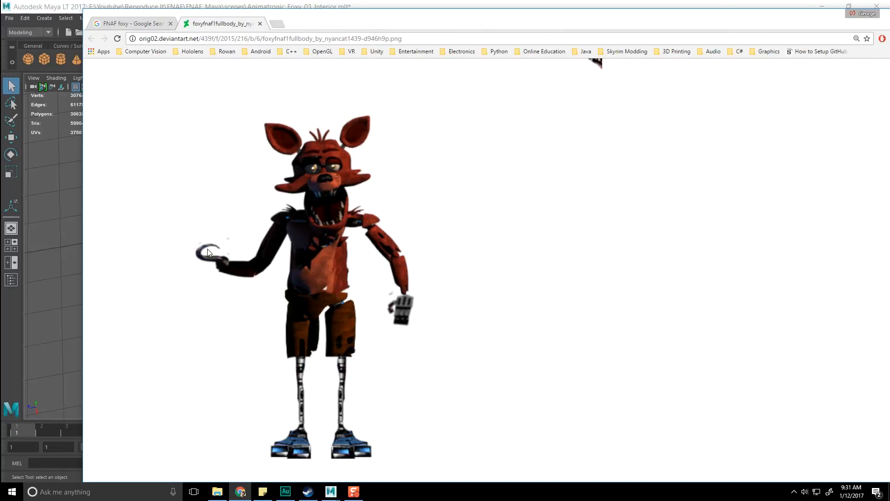
{"action": "left_click_drag", "start_coordinate": [468, 21], "coordinate": [0, 28]}
Step: Return to Maya and turn off smooth preview on the left hand
{"action": "left_click_drag", "start_coordinate": [282, 145], "coordinate": [513, 251], "text": "alt"}
{"action": "left_click", "coordinate": [510, 247]}
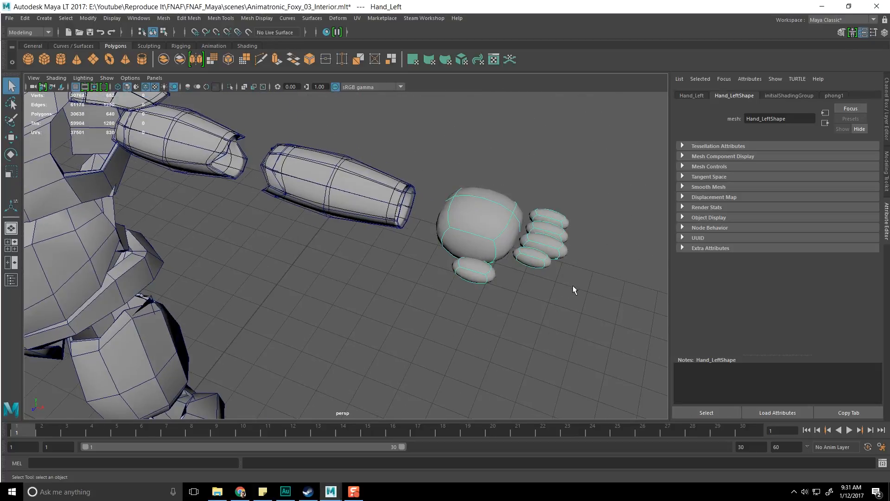
{"action": "key", "text": "1"}
{"action": "left_click", "coordinate": [535, 175]}
Step: Examine the smoothed left forearm and upper arm from several angles, including their ends at the elbow
{"action": "left_click_drag", "start_coordinate": [506, 215], "coordinate": [320, 258], "text": "alt"}
{"action": "middle_click_drag", "start_coordinate": [301, 260], "coordinate": [384, 233], "text": "alt"}
{"action": "left_click_drag", "start_coordinate": [384, 233], "coordinate": [475, 250], "text": "alt"}
{"action": "left_click", "coordinate": [477, 250]}
{"action": "middle_click_drag", "start_coordinate": [516, 245], "coordinate": [483, 247], "text": "alt"}
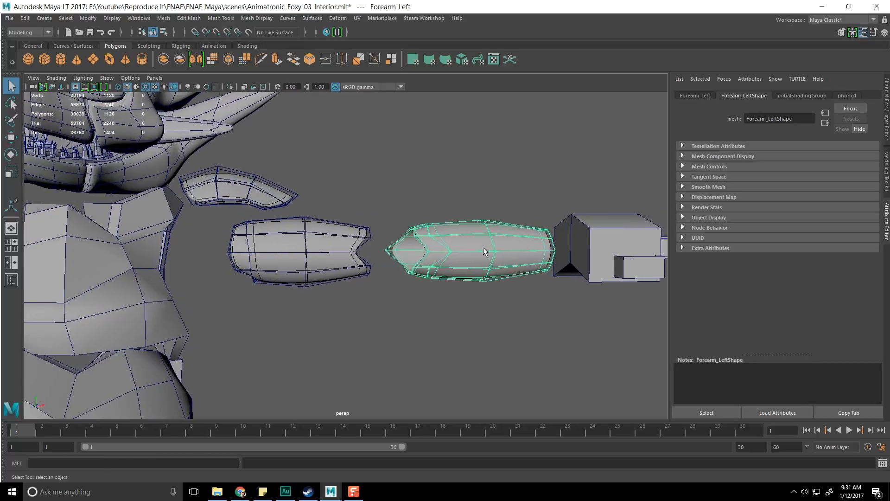
{"action": "left_click_drag", "start_coordinate": [0, 9], "coordinate": [0, 51]}
{"action": "left_click_drag", "start_coordinate": [463, 223], "coordinate": [352, 315], "text": "alt"}
{"action": "middle_click_drag", "start_coordinate": [361, 320], "coordinate": [230, 193], "text": "alt"}
{"action": "left_click_drag", "start_coordinate": [230, 193], "coordinate": [391, 210], "text": "alt"}
{"action": "middle_click_drag", "start_coordinate": [285, 215], "coordinate": [398, 215], "text": "alt"}
{"action": "left_click_drag", "start_coordinate": [397, 215], "coordinate": [333, 215], "text": "alt"}
Step: Delete the upper face of the left upper arm that lies beneath the shoulder piece
{"action": "left_click", "coordinate": [333, 216]}
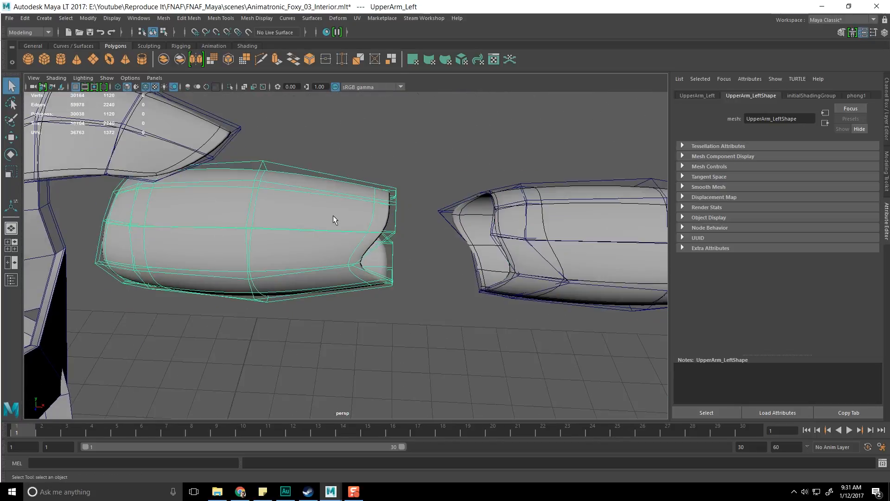
{"action": "middle_click_drag", "start_coordinate": [180, 225], "coordinate": [252, 207], "text": "alt"}
{"action": "left_click_drag", "start_coordinate": [279, 195], "coordinate": [187, 220], "text": "alt"}
{"action": "middle_click_drag", "start_coordinate": [187, 220], "coordinate": [308, 267], "text": "alt"}
{"action": "left_click_drag", "start_coordinate": [307, 267], "coordinate": [380, 196], "text": "alt"}
{"action": "right_click_drag", "start_coordinate": [380, 196], "coordinate": [377, 213]}
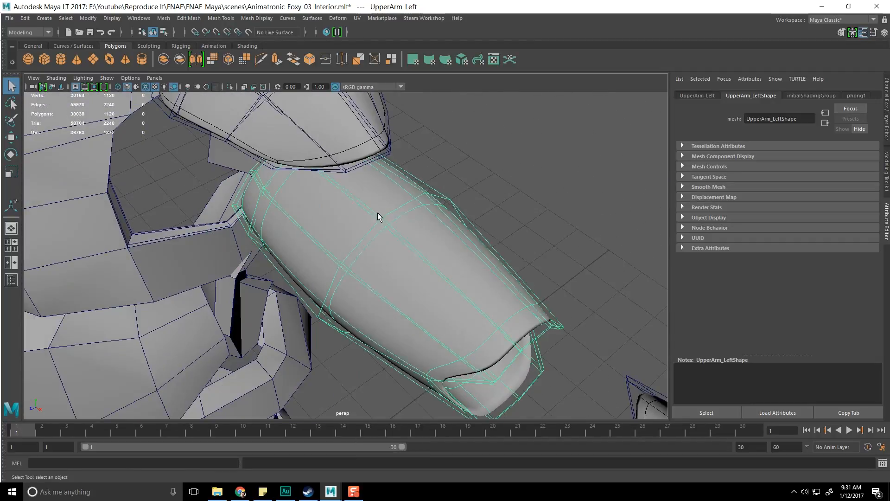
{"action": "left_click", "coordinate": [352, 172]}
{"action": "left_click_drag", "start_coordinate": [353, 172], "coordinate": [323, 213], "text": "alt"}
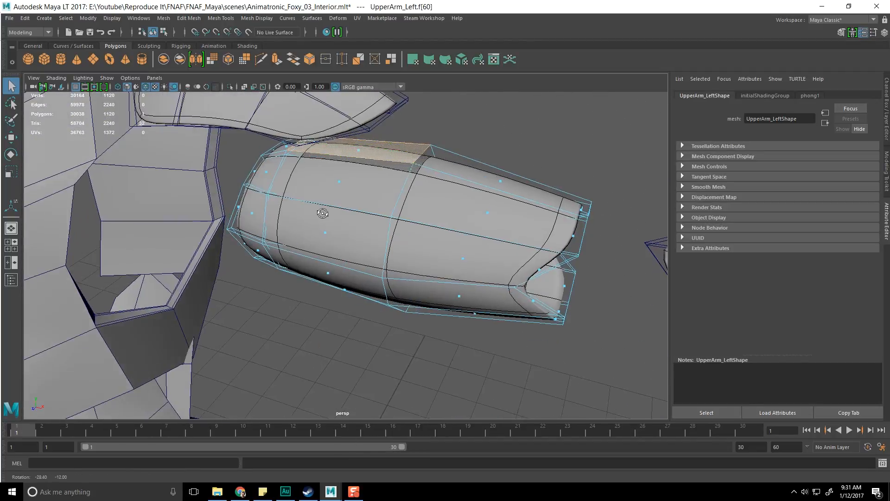
{"action": "left_click_drag", "start_coordinate": [347, 171], "coordinate": [340, 275], "text": "alt"}
{"action": "key", "text": "Delete"}
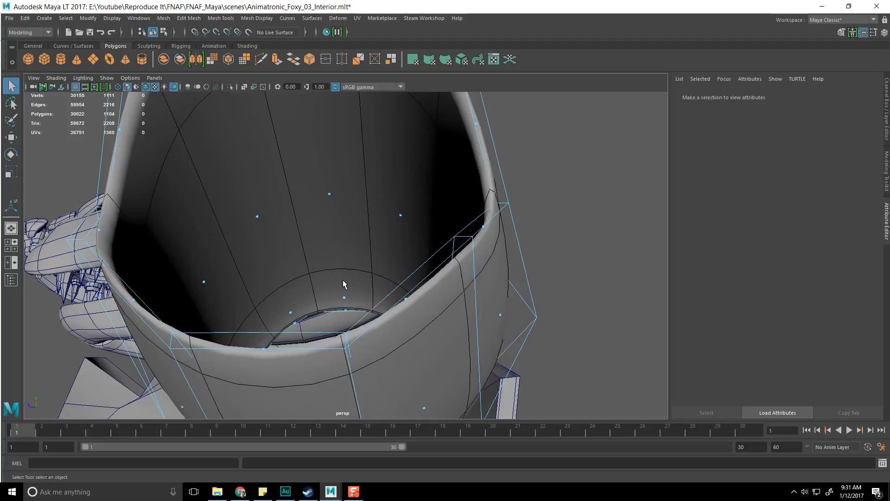
Step: Return the left upper arm to object selection and turn off its smooth preview
{"action": "left_click", "coordinate": [344, 297]}
{"action": "left_click_drag", "start_coordinate": [396, 208], "coordinate": [387, 228], "text": "alt"}
{"action": "key", "text": "F8"}
{"action": "key", "text": "f"}
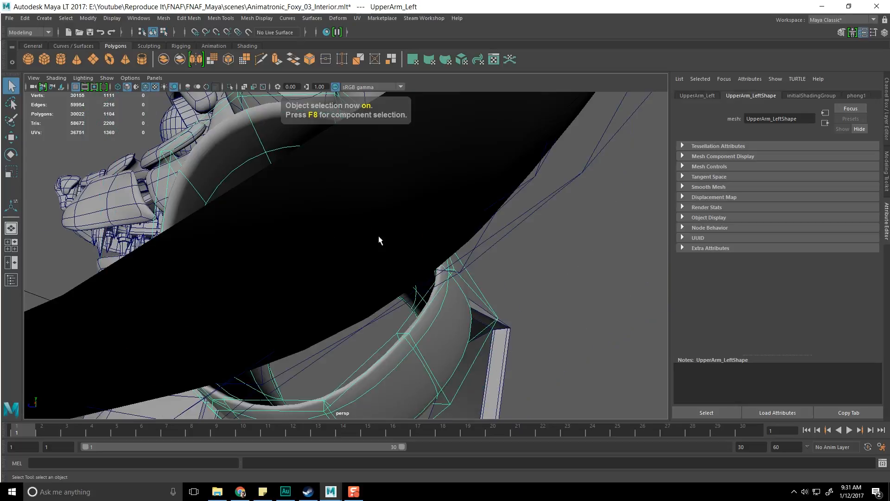
{"action": "key", "text": "1"}
Step: Insert an edge loop around the left upper arm's inner wall, close to the corner of the opened face
{"action": "left_click_drag", "start_coordinate": [376, 229], "coordinate": [421, 199], "text": "alt"}
{"action": "right_click_drag", "start_coordinate": [325, 228], "coordinate": [294, 242], "text": "shift"}
{"action": "left_click_drag", "start_coordinate": [312, 241], "coordinate": [251, 271], "text": "alt"}
{"action": "left_click_drag", "start_coordinate": [314, 228], "coordinate": [312, 235], "text": "alt"}
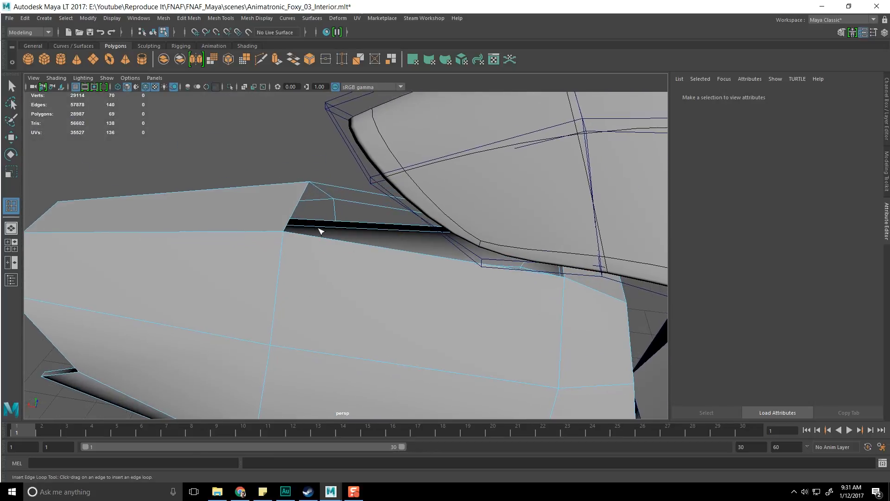
{"action": "left_click", "coordinate": [322, 228]}
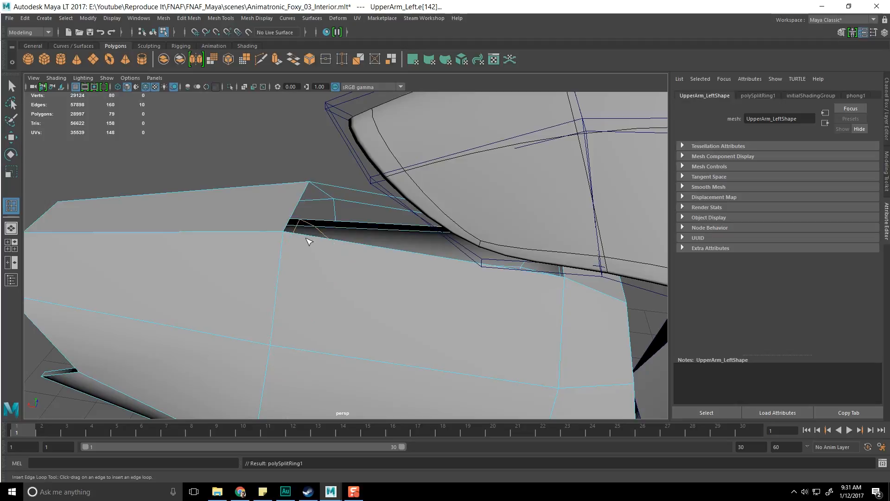
{"action": "left_click_drag", "start_coordinate": [309, 241], "coordinate": [320, 240], "text": "alt"}
{"action": "scroll", "coordinate": [319, 240], "scroll_direction": "down", "scroll_amount": 3}
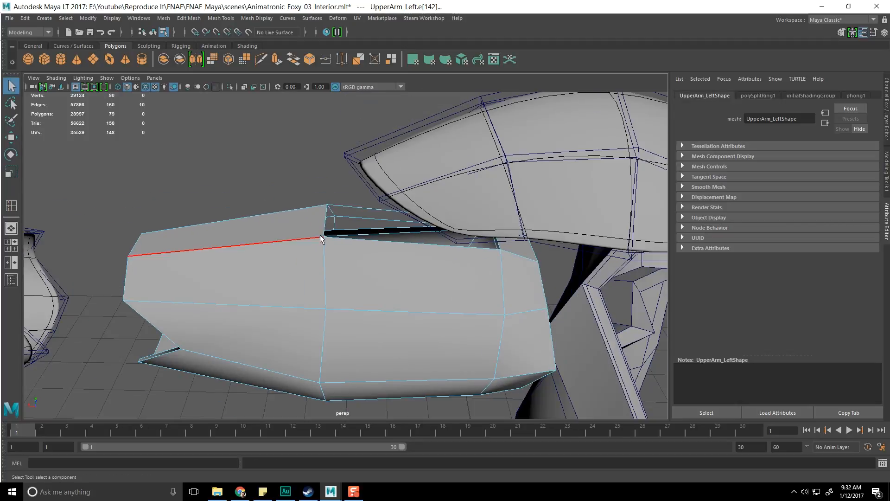
Step: Delete the left upper arm's inner wall face beneath the opening at the shoulder, and return to edge selection
{"action": "scroll", "coordinate": [320, 235], "scroll_direction": "up", "scroll_amount": 2}
{"action": "middle_click_drag", "start_coordinate": [320, 235], "coordinate": [247, 166], "text": "alt"}
{"action": "left_click_drag", "start_coordinate": [247, 166], "coordinate": [279, 212], "text": "alt"}
{"action": "right_click_drag", "start_coordinate": [280, 229], "coordinate": [283, 245]}
{"action": "left_click_drag", "start_coordinate": [283, 246], "coordinate": [289, 178], "text": "alt"}
{"action": "left_click", "coordinate": [396, 145]}
{"action": "key", "text": "Delete"}
{"action": "right_click_drag", "start_coordinate": [274, 163], "coordinate": [274, 145]}
{"action": "double_click", "coordinate": [269, 180]}
Step: Select the head pieces as whole objects and hide them
{"action": "left_click_drag", "start_coordinate": [233, 147], "coordinate": [332, 146], "text": "alt"}
{"action": "scroll", "coordinate": [333, 149], "scroll_direction": "down", "scroll_amount": 6}
{"action": "left_click_drag", "start_coordinate": [306, 174], "coordinate": [197, 152], "text": "alt"}
{"action": "left_click_drag", "start_coordinate": [429, 240], "coordinate": [428, 240]}
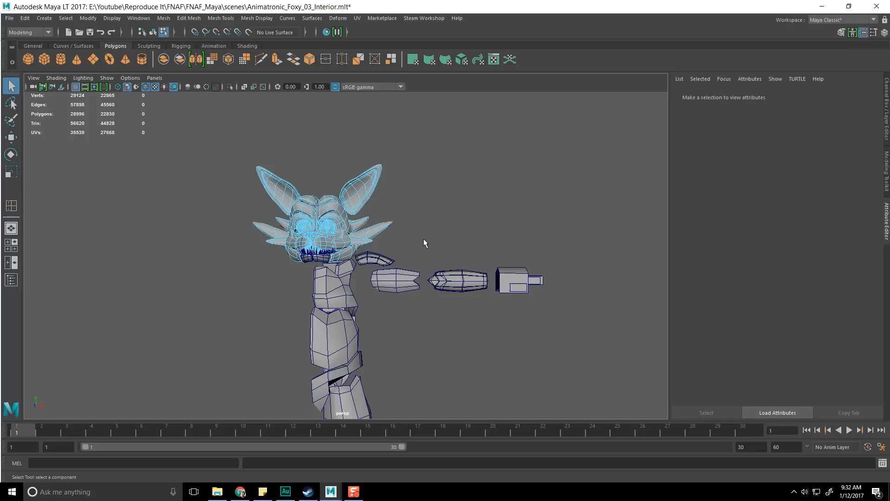
{"action": "key", "text": "ctrl+h"}
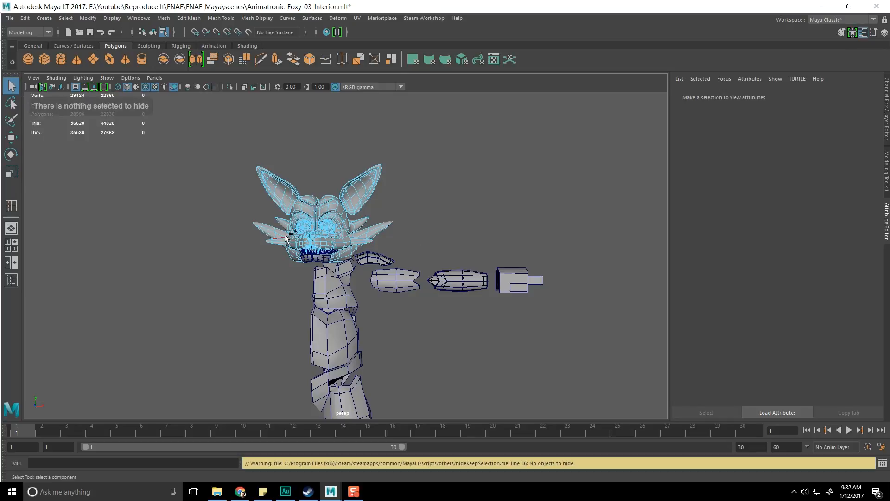
{"action": "scroll", "coordinate": [285, 238], "scroll_direction": "up", "scroll_amount": 4}
{"action": "key", "text": "F8"}
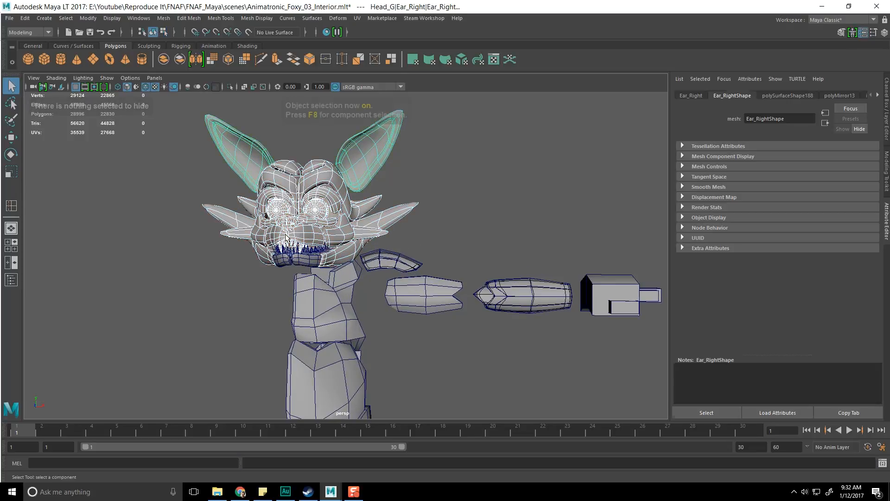
{"action": "key", "text": "ctrl+h"}
Step: Hide the lower jaw and the left shoulder piece to expose the upper arm
{"action": "left_click_drag", "start_coordinate": [333, 260], "coordinate": [335, 217]}
{"action": "key", "text": "ctrl+h"}
{"action": "left_click", "coordinate": [382, 178]}
{"action": "scroll", "coordinate": [393, 191], "scroll_direction": "down", "scroll_amount": 7}
{"action": "key", "text": "ctrl+h"}
{"action": "scroll", "coordinate": [392, 190], "scroll_direction": "up", "scroll_amount": 7}
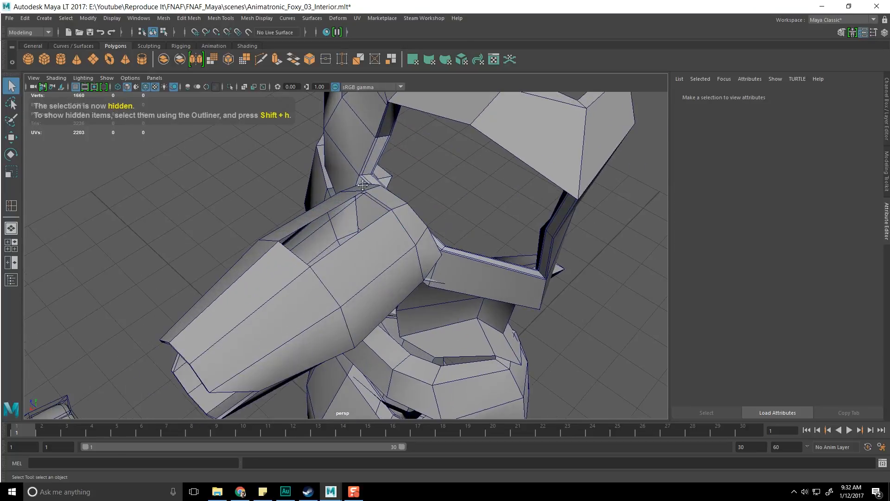
Step: Bridge the outer and inner wall edges along the first two sides of the left upper arm's shoulder opening
{"action": "left_click_drag", "start_coordinate": [363, 188], "coordinate": [369, 182], "text": "alt"}
{"action": "left_click", "coordinate": [389, 246]}
{"action": "right_click_drag", "start_coordinate": [398, 228], "coordinate": [401, 226]}
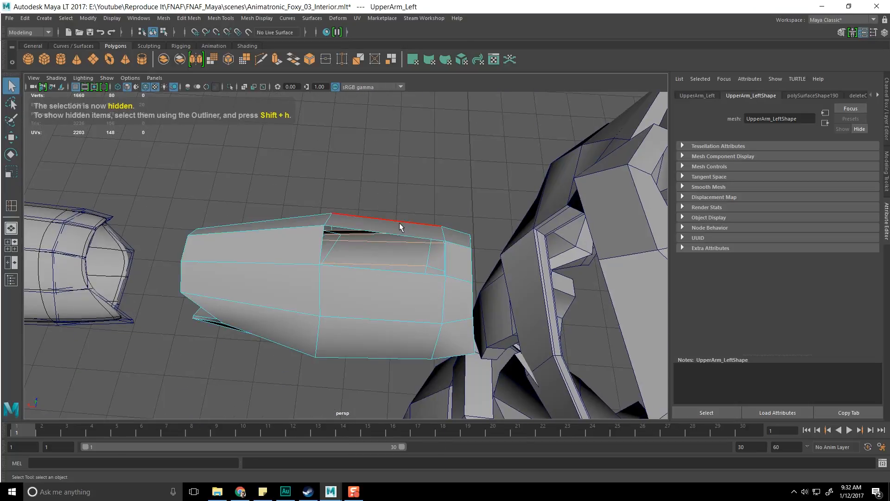
{"action": "left_click", "coordinate": [398, 244]}
{"action": "left_click_drag", "start_coordinate": [397, 245], "coordinate": [361, 240], "text": "alt"}
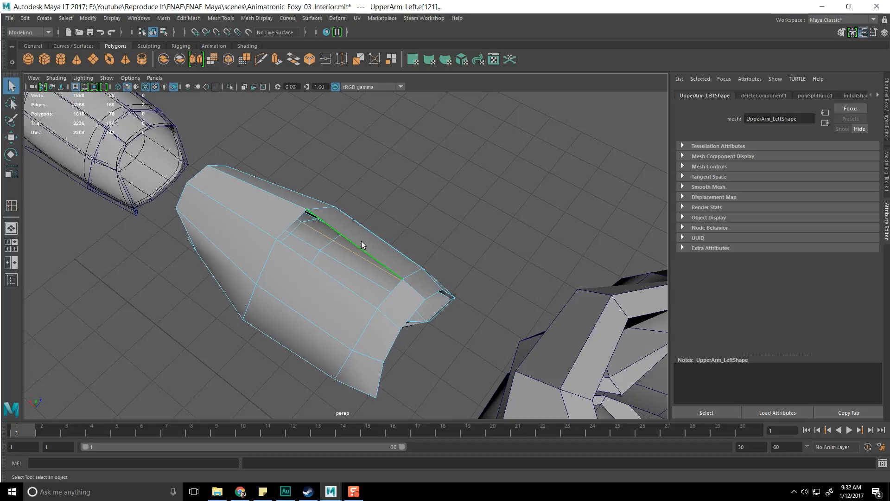
{"action": "right_click_drag", "start_coordinate": [361, 241], "coordinate": [365, 260], "text": "shift"}
{"action": "right_click_drag", "start_coordinate": [368, 339], "coordinate": [367, 343], "text": "shift"}
{"action": "left_click_drag", "start_coordinate": [366, 344], "coordinate": [353, 262], "text": "alt"}
{"action": "left_click", "coordinate": [361, 268]}
{"action": "key", "text": "g"}
Step: Bridge the outer and inner wall edges on the remaining sides of the left upper arm's shoulder opening
{"action": "left_click", "coordinate": [350, 266]}
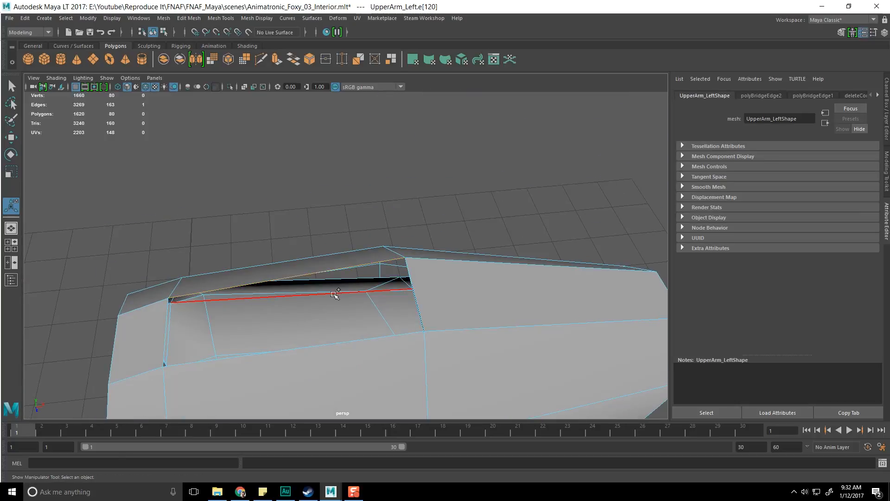
{"action": "middle_click_drag", "start_coordinate": [342, 264], "coordinate": [416, 250], "text": "alt"}
{"action": "left_click_drag", "start_coordinate": [415, 250], "coordinate": [358, 246], "text": "alt"}
{"action": "middle_click_drag", "start_coordinate": [360, 246], "coordinate": [464, 243], "text": "alt"}
{"action": "left_click_drag", "start_coordinate": [463, 246], "coordinate": [301, 251], "text": "alt"}
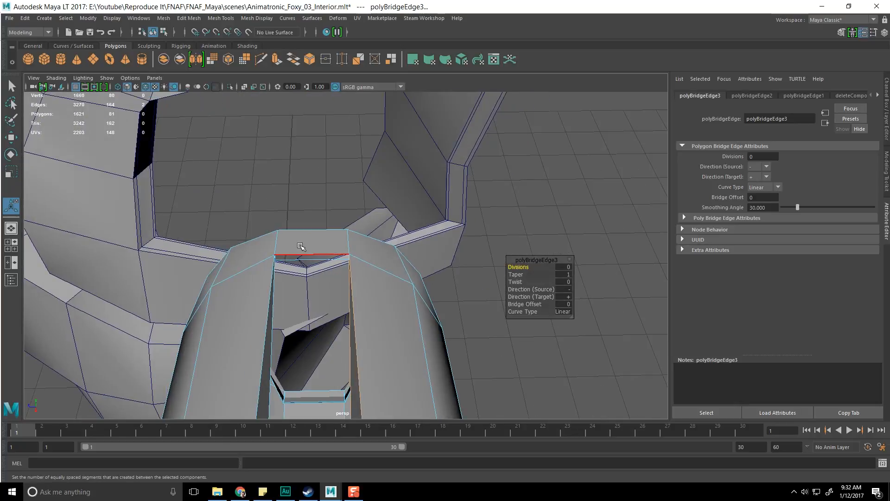
{"action": "left_click", "coordinate": [305, 255]}
{"action": "key", "text": "g"}
{"action": "scroll", "coordinate": [503, 297], "scroll_direction": "down", "scroll_amount": 5}
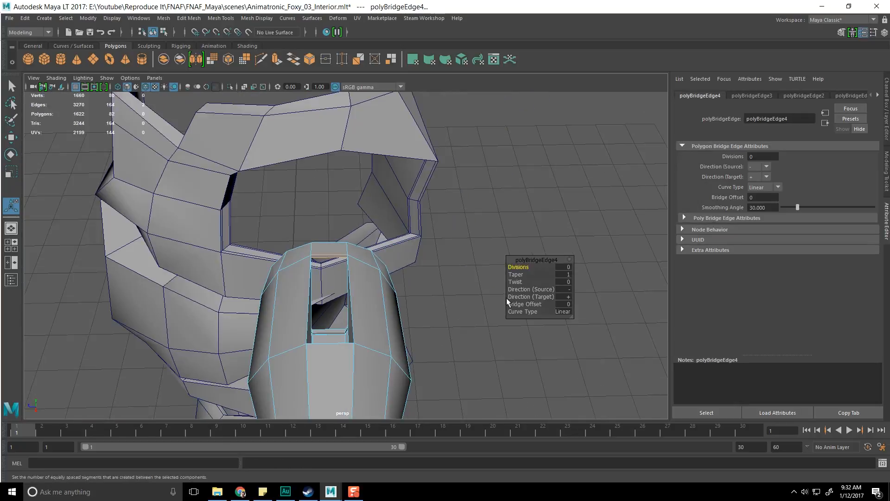
Step: Turn on smooth preview for the left upper arm and save the scene
{"action": "key", "text": "q"}
{"action": "left_click", "coordinate": [506, 298]}
{"action": "left_click_drag", "start_coordinate": [506, 298], "coordinate": [312, 299], "text": "alt"}
{"action": "key", "text": "3"}
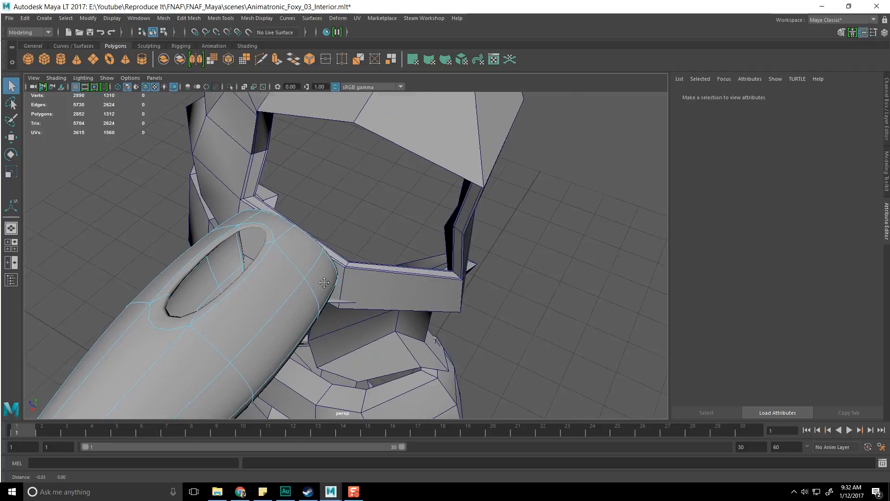
{"action": "middle_click_drag", "start_coordinate": [311, 299], "coordinate": [370, 268], "text": "alt"}
{"action": "key", "text": "ctrl+s"}
Step: Check the Foxy reference image in the browser, then examine the smoothed left upper arm and its elbow end
{"action": "key", "text": "alt+Tab"}
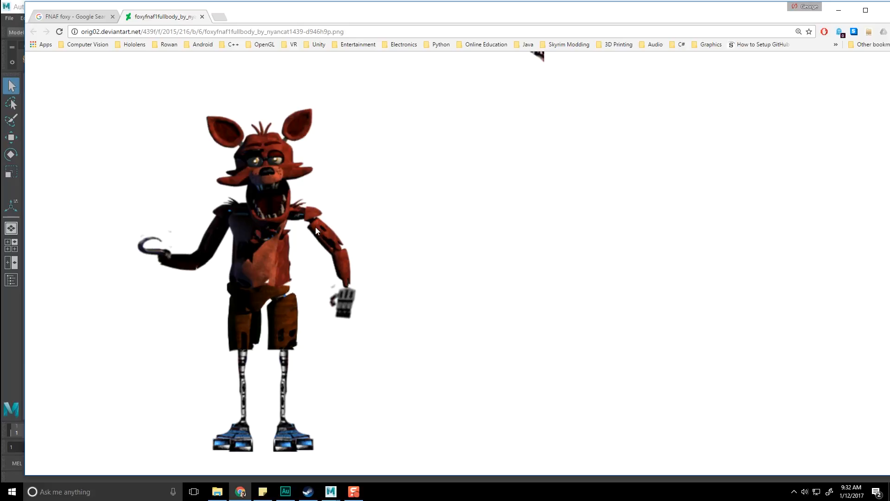
{"action": "left_click_drag", "start_coordinate": [465, 1], "coordinate": [568, 0]}
{"action": "left_click_drag", "start_coordinate": [324, 253], "coordinate": [252, 243], "text": "alt"}
{"action": "scroll", "coordinate": [253, 242], "scroll_direction": "down", "scroll_amount": 5}
{"action": "middle_click_drag", "start_coordinate": [245, 192], "coordinate": [220, 152], "text": "alt"}
{"action": "left_click_drag", "start_coordinate": [221, 151], "coordinate": [325, 222], "text": "alt"}
{"action": "left_click_drag", "start_coordinate": [265, 211], "coordinate": [296, 220], "text": "alt"}
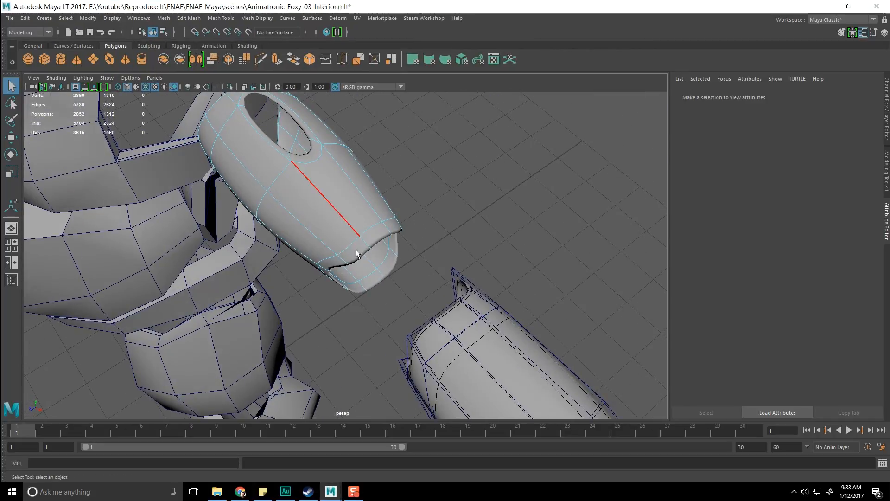
{"action": "scroll", "coordinate": [357, 226], "scroll_direction": "up", "scroll_amount": 7}
{"action": "middle_click_drag", "start_coordinate": [356, 224], "coordinate": [330, 265], "text": "alt"}
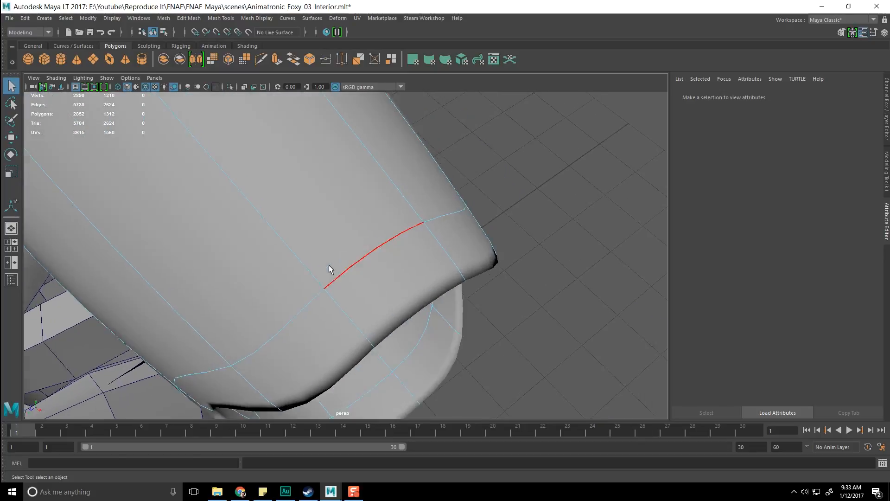
{"action": "scroll", "coordinate": [329, 266], "scroll_direction": "down", "scroll_amount": 6}
{"action": "left_click_drag", "start_coordinate": [329, 266], "coordinate": [331, 273], "text": "alt"}
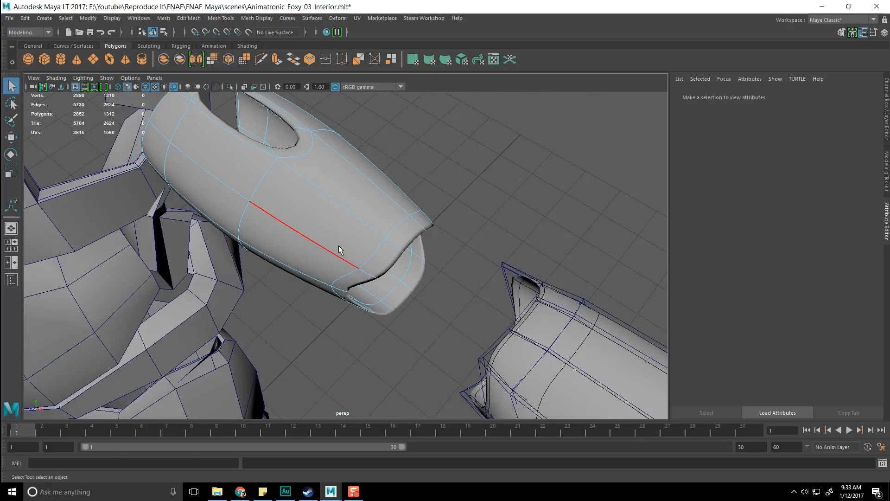
Step: Turn off the left upper arm's smooth preview and insert an edge loop around its outer wall, just past the shoulder opening
{"action": "key", "text": "1"}
{"action": "left_click_drag", "start_coordinate": [338, 245], "coordinate": [330, 225], "text": "alt"}
{"action": "right_click_drag", "start_coordinate": [330, 226], "coordinate": [298, 228]}
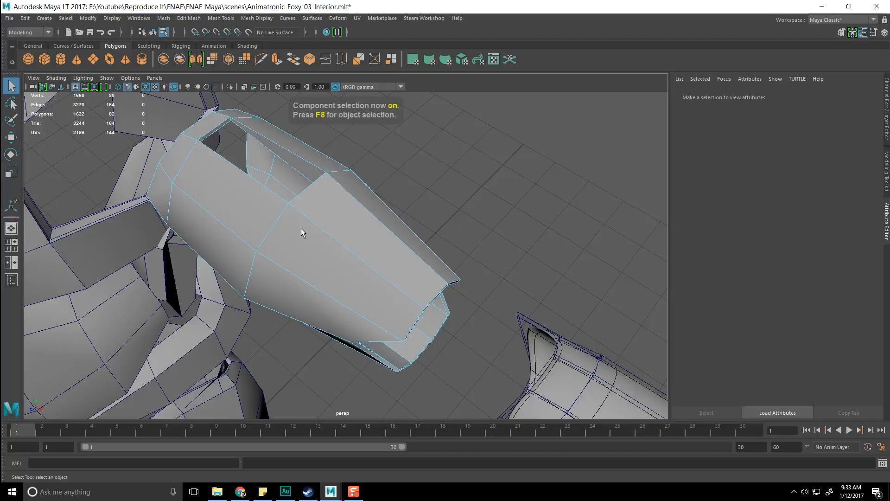
{"action": "key", "text": "F8"}
{"action": "right_click_drag", "start_coordinate": [297, 238], "coordinate": [233, 252], "text": "shift"}
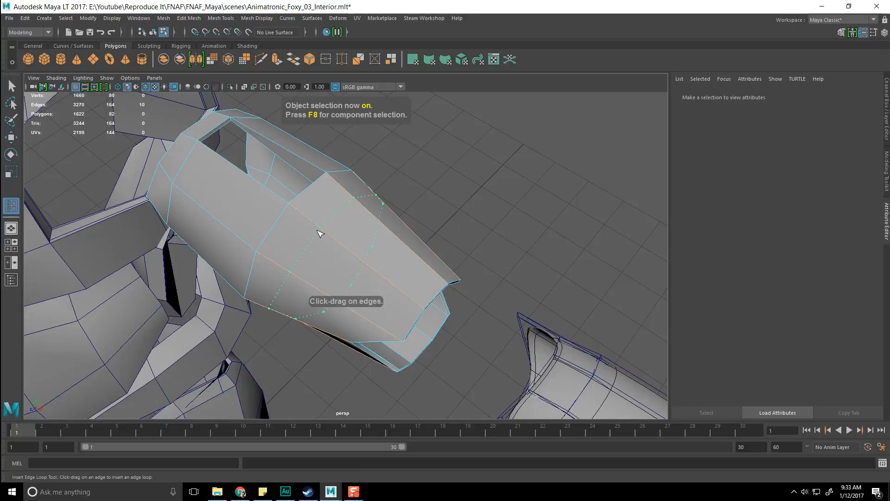
{"action": "left_click", "coordinate": [320, 234]}
{"action": "left_click_drag", "start_coordinate": [342, 238], "coordinate": [309, 261], "text": "alt"}
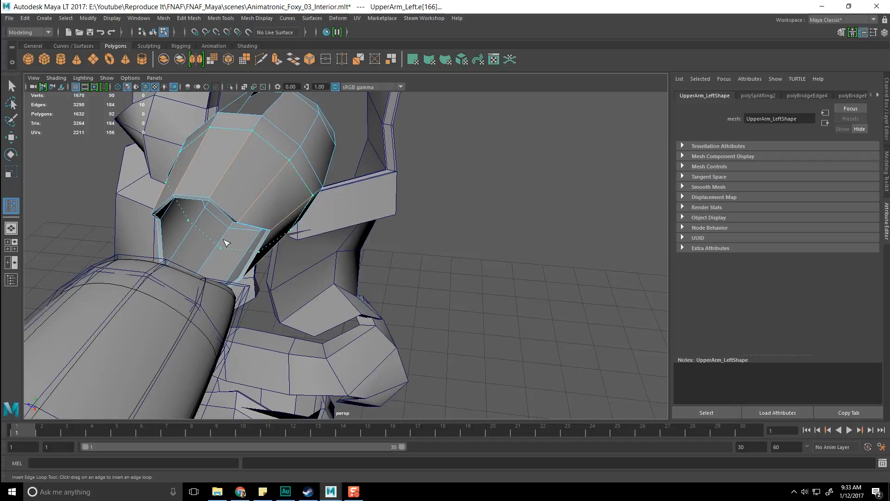
{"action": "left_click_drag", "start_coordinate": [229, 222], "coordinate": [318, 236], "text": "alt"}
{"action": "key", "text": "q"}
Step: Delete the left upper arm's outer wall face and adjoining rim face between the new edge loop and the elbow end
{"action": "scroll", "coordinate": [318, 237], "scroll_direction": "down", "scroll_amount": 2}
{"action": "left_click_drag", "start_coordinate": [392, 254], "coordinate": [363, 262], "text": "alt"}
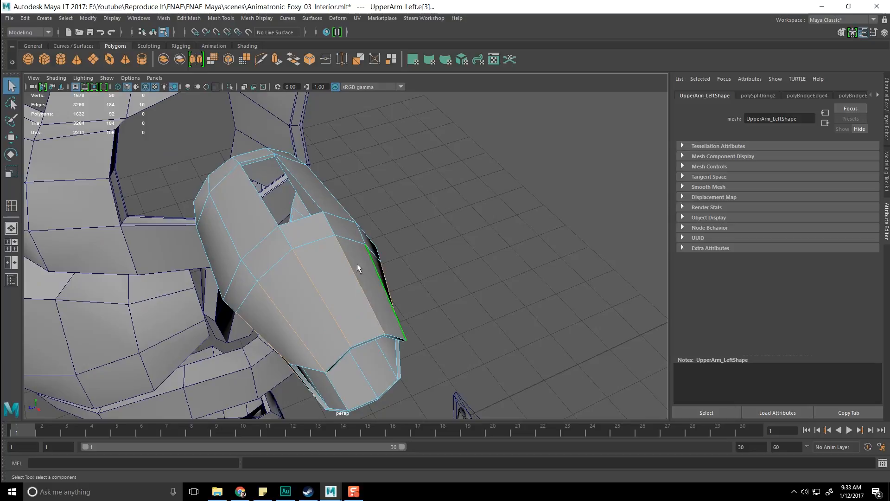
{"action": "right_click_drag", "start_coordinate": [343, 286], "coordinate": [333, 267]}
{"action": "left_click_drag", "start_coordinate": [336, 279], "coordinate": [360, 300], "text": "alt"}
{"action": "left_click", "coordinate": [378, 332]}
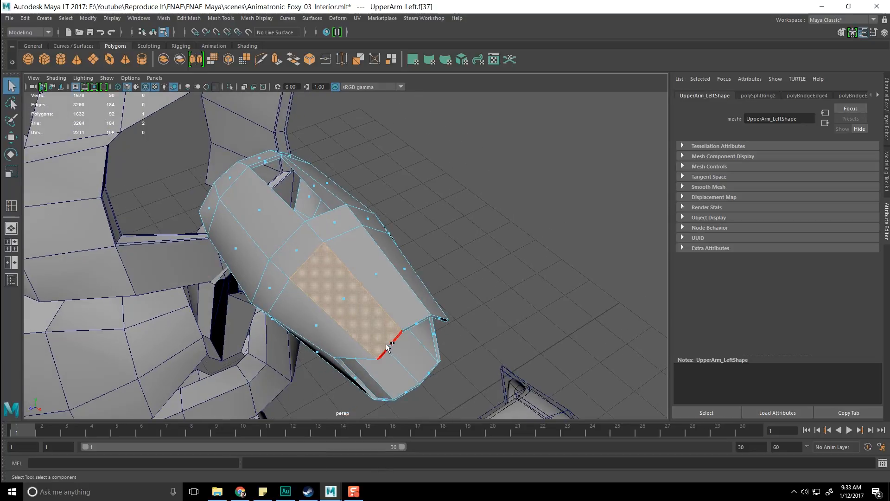
{"action": "key", "text": "Delete"}
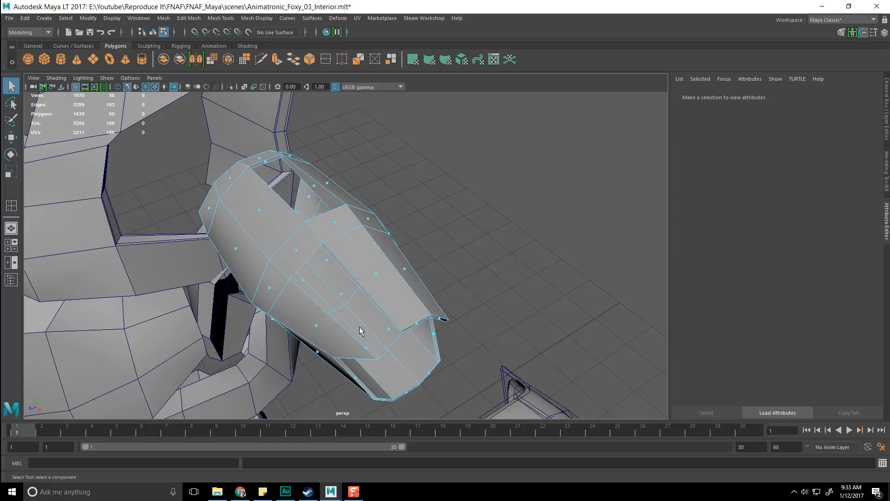
Step: Try to delete the long inner wall face beneath the new slot in the left upper arm
{"action": "left_click", "coordinate": [338, 297]}
{"action": "key", "text": "Delete"}
{"action": "scroll", "coordinate": [366, 304], "scroll_direction": "down", "scroll_amount": 4}
{"action": "left_click_drag", "start_coordinate": [366, 304], "coordinate": [271, 265], "text": "alt"}
{"action": "scroll", "coordinate": [425, 274], "scroll_direction": "up", "scroll_amount": 7}
{"action": "scroll", "coordinate": [404, 322], "scroll_direction": "up", "scroll_amount": 5}
{"action": "left_click", "coordinate": [406, 319]}
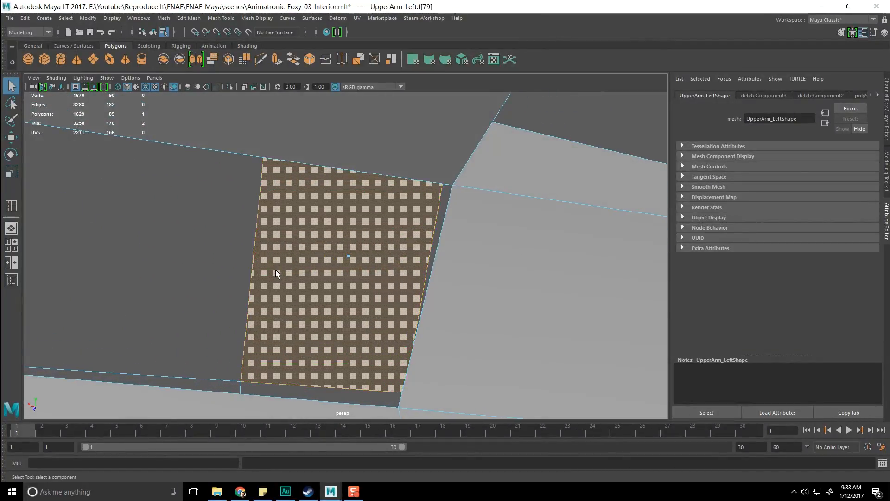
Step: Undo the inner wall face deletion on the left upper arm
{"action": "key", "text": "ctrl+z"}
{"action": "key", "text": "ctrl+z"}
{"action": "key", "text": "ctrl+z"}
{"action": "middle_click_drag", "start_coordinate": [277, 269], "coordinate": [405, 262], "text": "alt"}
{"action": "scroll", "coordinate": [404, 262], "scroll_direction": "down", "scroll_amount": 6}
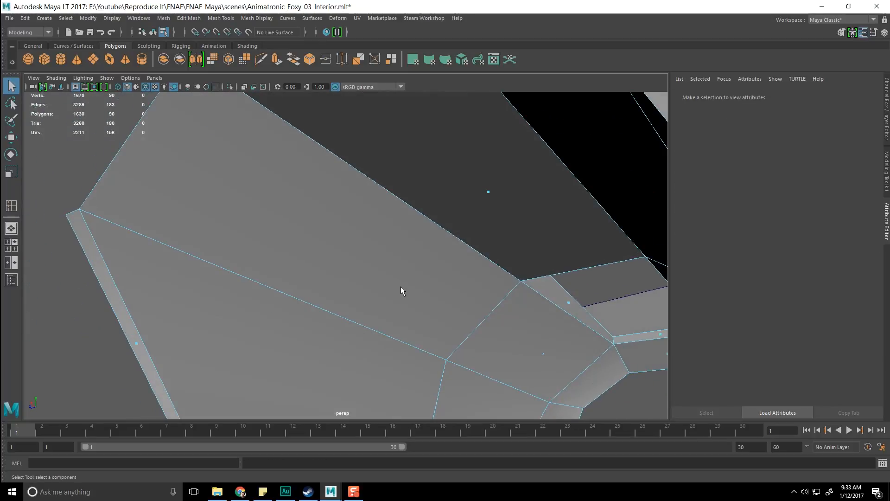
Step: Insert an edge loop around the left upper arm's inner wall, near the closed end of the elbow slot
{"action": "key", "text": "F8"}
{"action": "right_click_drag", "start_coordinate": [399, 254], "coordinate": [350, 267], "text": "shift"}
{"action": "mouse_move", "coordinate": [459, 242]}
{"action": "left_mouse_down"}
{"action": "mouse_move", "coordinate": [467, 246]}
{"action": "mouse_move", "coordinate": [454, 246]}
{"action": "left_mouse_up"}
{"action": "key", "text": "q"}
Step: Delete the inner wall face between the new inner edge loop and the elbow end
{"action": "right_click_drag", "start_coordinate": [390, 236], "coordinate": [302, 249]}
{"action": "left_click_drag", "start_coordinate": [302, 249], "coordinate": [346, 204], "text": "alt"}
{"action": "left_click", "coordinate": [353, 247]}
{"action": "key", "text": "Delete"}
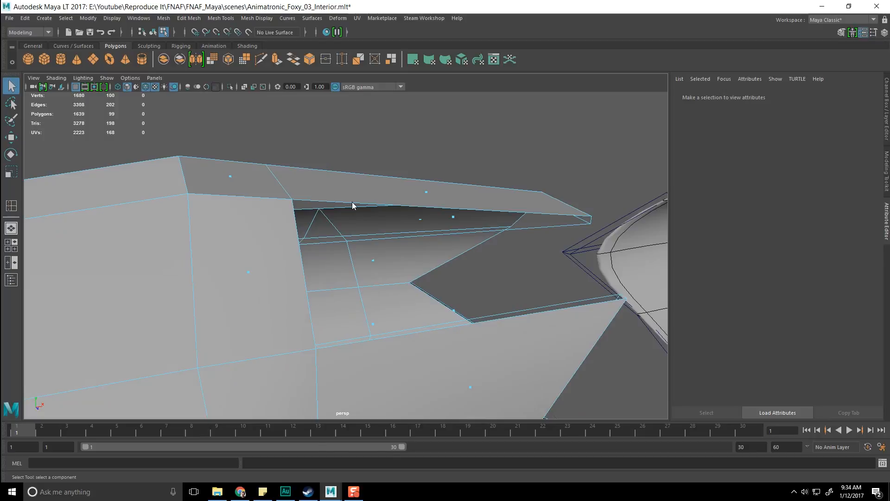
Step: Move the inner wall's edge loop along the arm to line up with the closed end of the outer slot
{"action": "right_click_drag", "start_coordinate": [346, 204], "coordinate": [347, 176]}
{"action": "left_click", "coordinate": [369, 207]}
{"action": "left_click", "coordinate": [375, 237], "text": "shift"}
{"action": "left_click_drag", "start_coordinate": [375, 238], "coordinate": [335, 254], "text": "alt"}
{"action": "right_click_drag", "start_coordinate": [334, 254], "coordinate": [337, 233], "text": "ctrl"}
{"action": "mouse_move", "coordinate": [337, 232]}
{"action": "left_mouse_down", "text": "alt"}
{"action": "mouse_move", "coordinate": [347, 259]}
{"action": "mouse_move", "coordinate": [317, 257]}
{"action": "mouse_move", "coordinate": [258, 212]}
{"action": "mouse_move", "coordinate": [321, 232]}
{"action": "left_mouse_up", "text": "alt"}
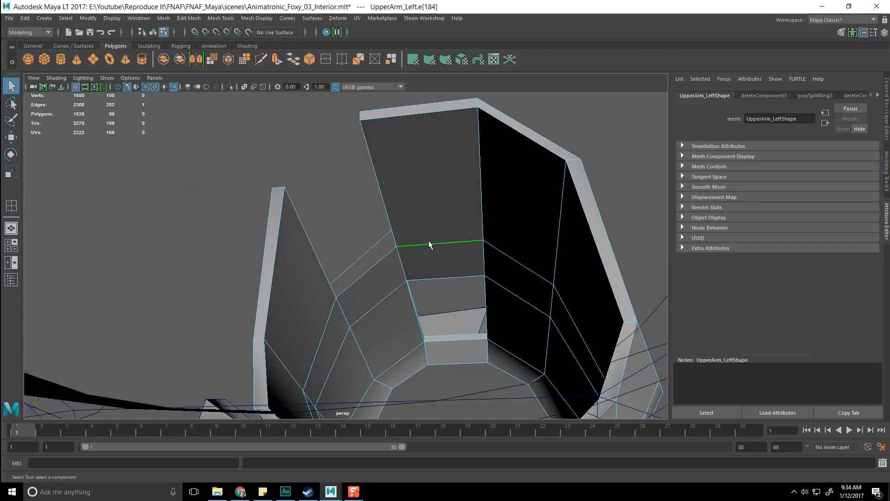
{"action": "double_click", "coordinate": [428, 240]}
{"action": "left_click_drag", "start_coordinate": [476, 297], "coordinate": [362, 325], "text": "alt"}
{"action": "key", "text": "w"}
{"action": "left_click_drag", "start_coordinate": [388, 397], "coordinate": [388, 207]}
{"action": "left_click_drag", "start_coordinate": [319, 189], "coordinate": [334, 202], "text": "alt"}
Step: Bridge the outer and inner wall edges at the closed end of the left upper arm's elbow slot
{"action": "key", "text": "q"}
{"action": "right_click", "coordinate": [333, 202]}
{"action": "left_click", "coordinate": [333, 176]}
{"action": "left_click", "coordinate": [302, 223], "text": "shift"}
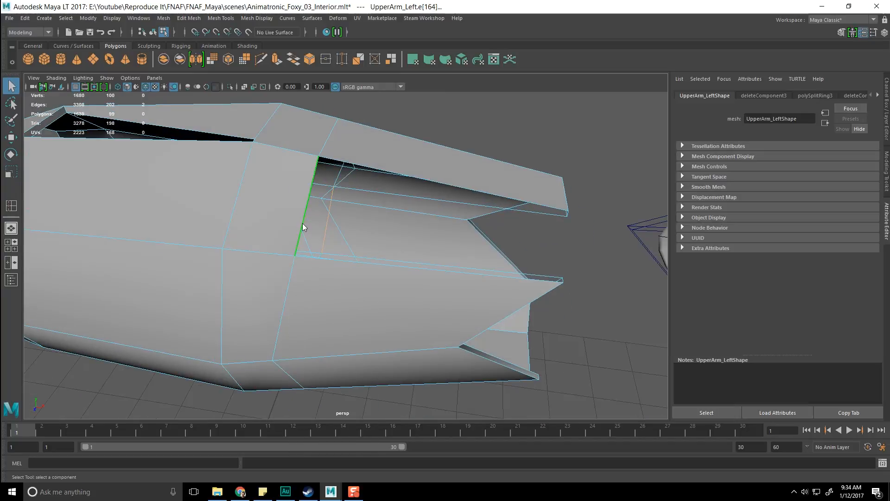
{"action": "right_click", "coordinate": [302, 223], "text": "shift"}
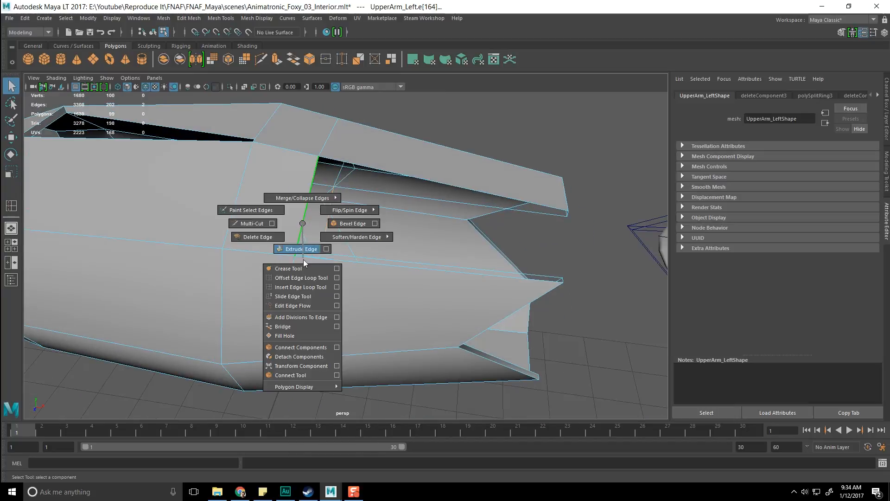
{"action": "left_click", "coordinate": [302, 326]}
{"action": "left_click_drag", "start_coordinate": [320, 306], "coordinate": [337, 262], "text": "alt"}
Step: Bridge the outer and inner wall edges along both long sides of the elbow slot
{"action": "left_click", "coordinate": [367, 193]}
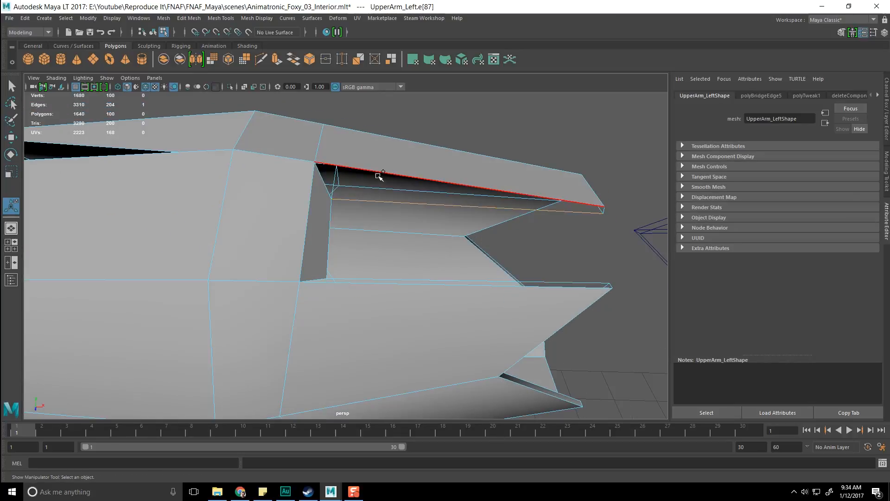
{"action": "key", "text": "g"}
{"action": "left_click_drag", "start_coordinate": [388, 214], "coordinate": [401, 313], "text": "alt"}
{"action": "left_click", "coordinate": [340, 311]}
{"action": "left_click", "coordinate": [326, 325], "text": "shift"}
{"action": "key", "text": "g"}
Step: Return the left upper arm to object selection and turn on its smooth preview
{"action": "left_click_drag", "start_coordinate": [326, 326], "coordinate": [437, 246], "text": "alt"}
{"action": "scroll", "coordinate": [437, 246], "scroll_direction": "down", "scroll_amount": 4}
{"action": "key", "text": "q"}
{"action": "key", "text": "F8"}
{"action": "key", "text": "F8"}
{"action": "key", "text": "F8"}
{"action": "scroll", "coordinate": [333, 222], "scroll_direction": "up", "scroll_amount": 1}
{"action": "left_click", "coordinate": [262, 259]}
{"action": "key", "text": "3"}
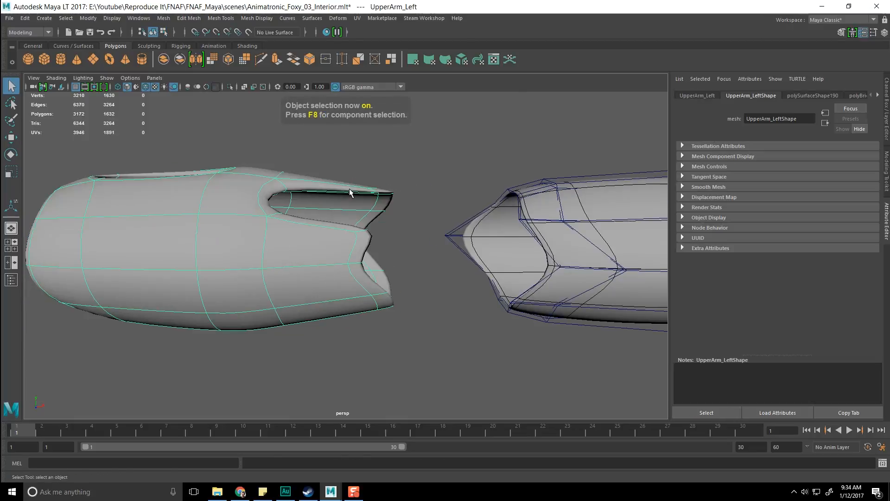
Step: Show the left upper arm's cage with its smooth preview and delete the faces joining the walls around the elbow slot
{"action": "scroll", "coordinate": [392, 182], "scroll_direction": "down", "scroll_amount": 3}
{"action": "left_click", "coordinate": [423, 186]}
{"action": "left_click_drag", "start_coordinate": [482, 214], "coordinate": [422, 154], "text": "alt"}
{"action": "scroll", "coordinate": [412, 263], "scroll_direction": "up", "scroll_amount": 8}
{"action": "right_click_drag", "start_coordinate": [355, 219], "coordinate": [357, 238]}
{"action": "left_click_drag", "start_coordinate": [364, 260], "coordinate": [411, 283], "text": "alt"}
{"action": "key", "text": "2"}
{"action": "key", "text": "Delete"}
Step: Bridge the outer and inner wall edges again along one long side of the elbow slot
{"action": "right_click_drag", "start_coordinate": [430, 221], "coordinate": [432, 198]}
{"action": "double_click", "coordinate": [397, 217]}
{"action": "left_click_drag", "start_coordinate": [397, 218], "coordinate": [440, 221], "text": "alt"}
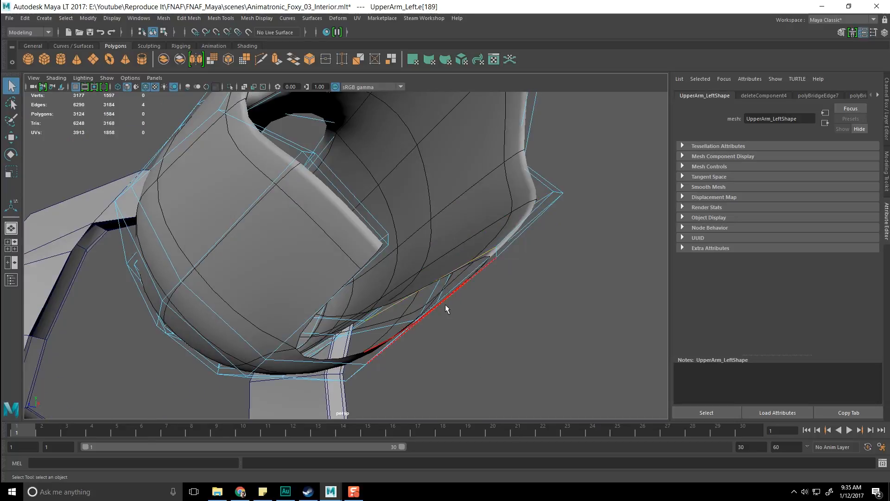
{"action": "left_click_drag", "start_coordinate": [445, 304], "coordinate": [464, 294], "text": "alt"}
{"action": "left_click", "coordinate": [457, 286], "text": "shift"}
{"action": "right_click_drag", "start_coordinate": [457, 284], "coordinate": [445, 392], "text": "shift"}
{"action": "left_click_drag", "start_coordinate": [441, 342], "coordinate": [414, 246], "text": "alt"}
Step: Bridge the slot's closed end and its other long side between the outer and inner walls
{"action": "left_click", "coordinate": [391, 246]}
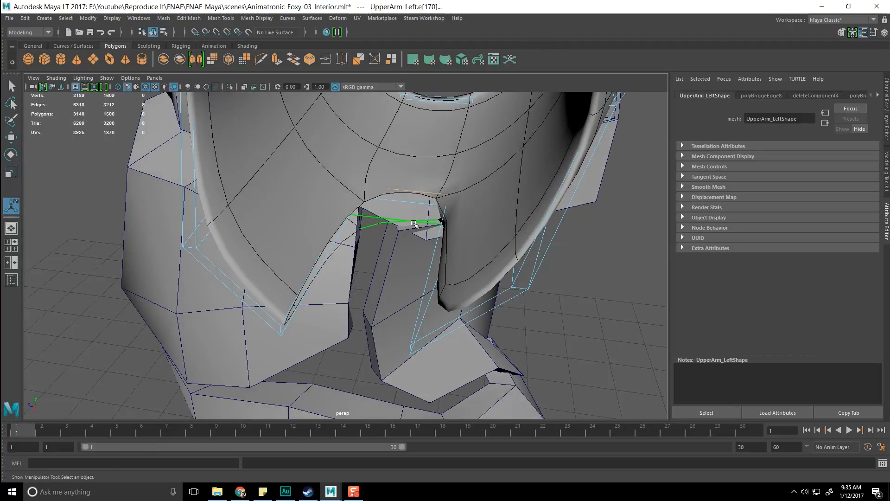
{"action": "key", "text": "g"}
{"action": "left_click", "coordinate": [327, 251]}
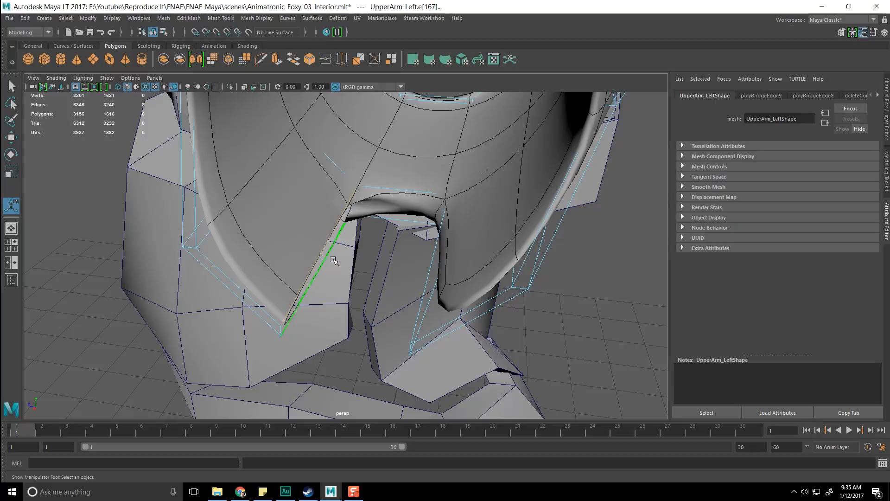
{"action": "key", "text": "g"}
{"action": "key", "text": "q"}
{"action": "left_click_drag", "start_coordinate": [338, 264], "coordinate": [369, 264], "text": "alt"}
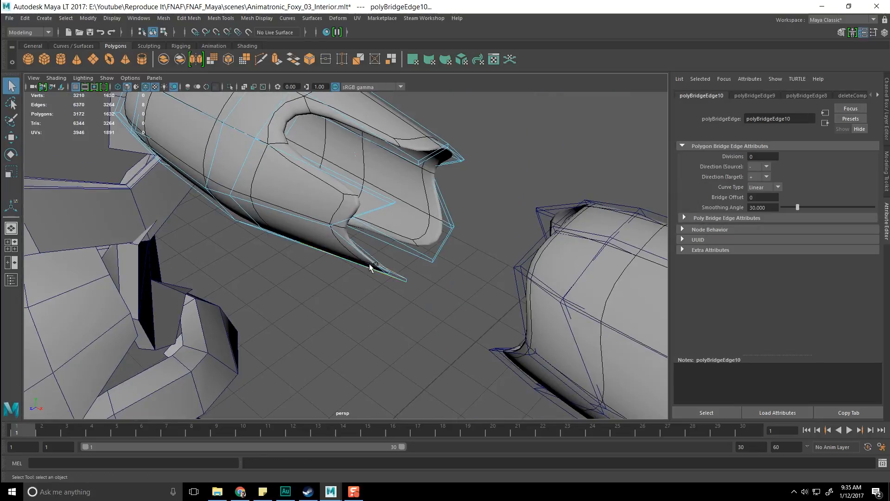
Step: Deselect the left upper arm's components and return to object selection
{"action": "left_click", "coordinate": [528, 166]}
{"action": "left_click_drag", "start_coordinate": [296, 273], "coordinate": [329, 238], "text": "alt"}
{"action": "key", "text": "F8"}
{"action": "scroll", "coordinate": [409, 147], "scroll_direction": "down", "scroll_amount": 5}
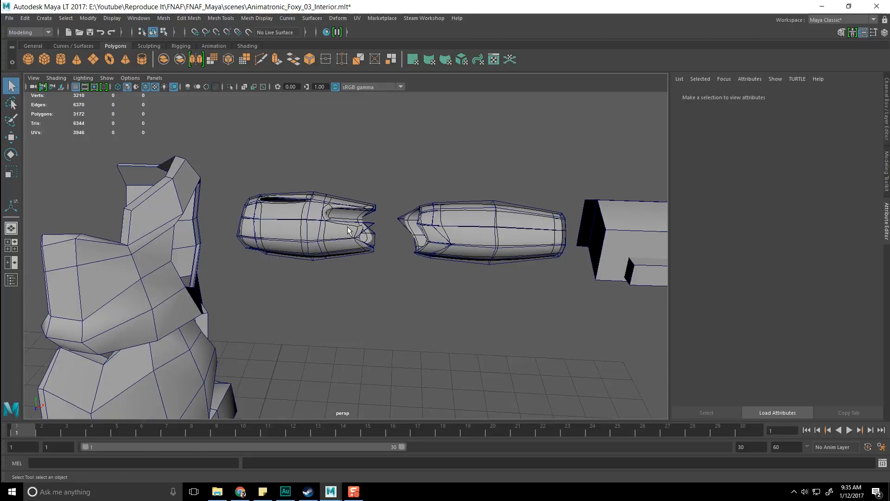
Step: Select the chest and replace the Attribute Editor with the Modeling Toolkit
{"action": "left_click_drag", "start_coordinate": [347, 230], "coordinate": [408, 218], "text": "alt"}
{"action": "left_click_drag", "start_coordinate": [0, 23], "coordinate": [0, 41]}
{"action": "left_click_drag", "start_coordinate": [378, 303], "coordinate": [449, 298], "text": "alt"}
{"action": "left_click", "coordinate": [415, 272]}
{"action": "scroll", "coordinate": [451, 298], "scroll_direction": "down", "scroll_amount": 6}
{"action": "left_click_drag", "start_coordinate": [551, 290], "coordinate": [402, 284], "text": "alt"}
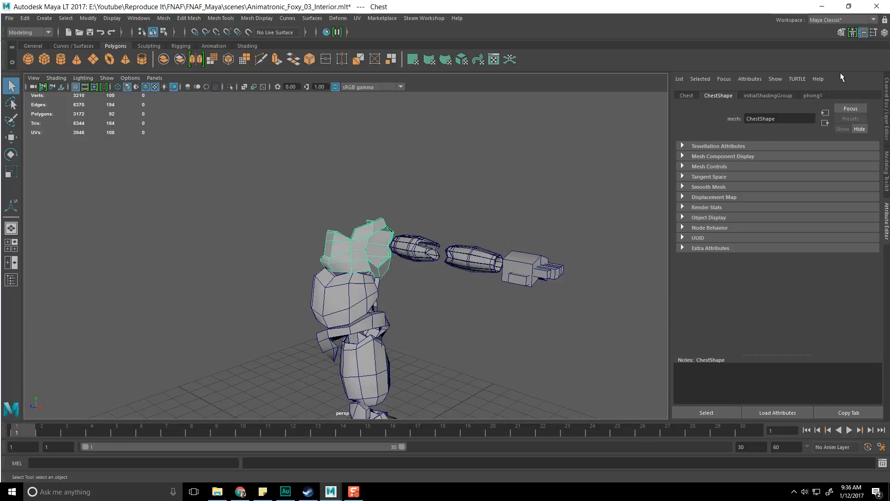
{"action": "left_click", "coordinate": [863, 34]}
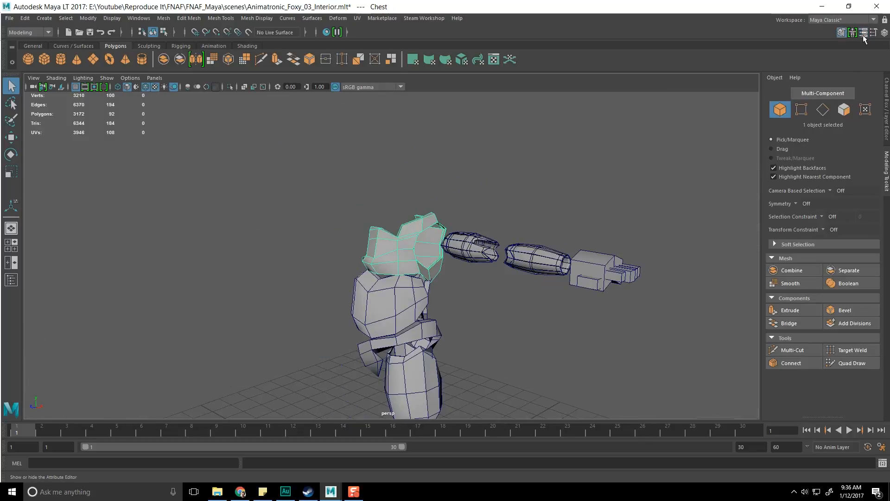
Step: Show the Channel Box and Layer Editor and create an empty display layer named Exterior
{"action": "left_click", "coordinate": [839, 33]}
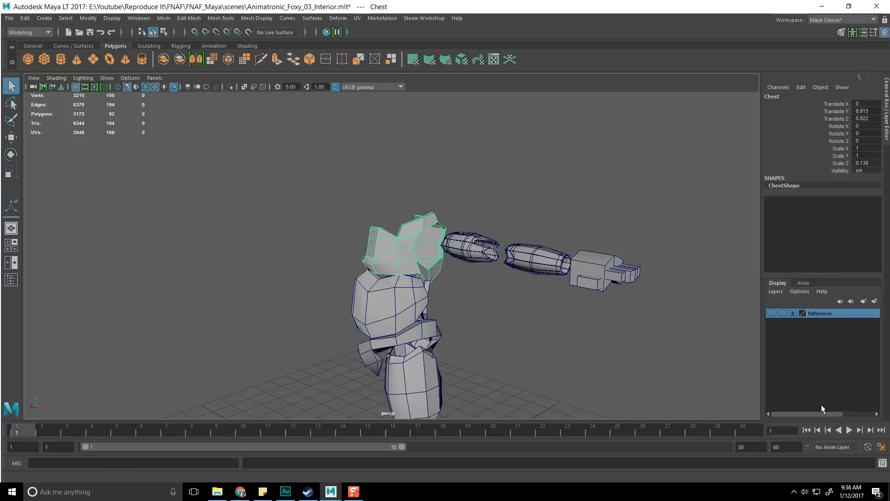
{"action": "left_click", "coordinate": [864, 301]}
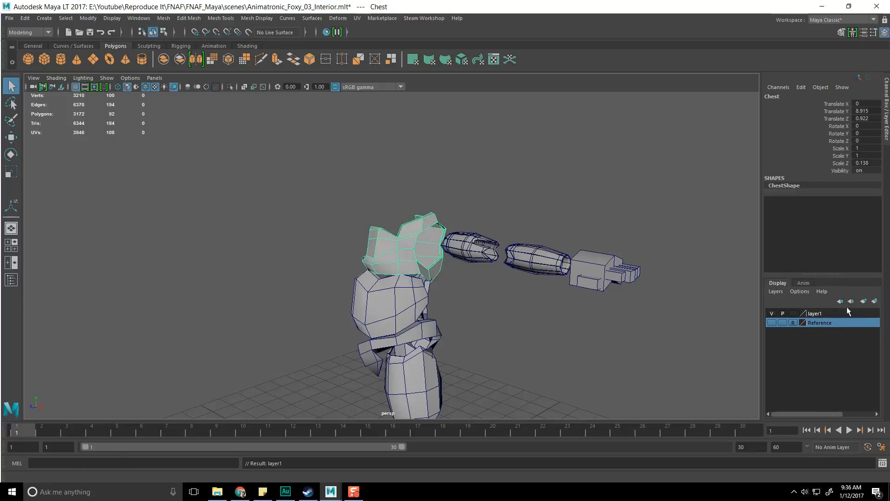
{"action": "double_click", "coordinate": [814, 314]}
{"action": "type", "text": "Exterior"}
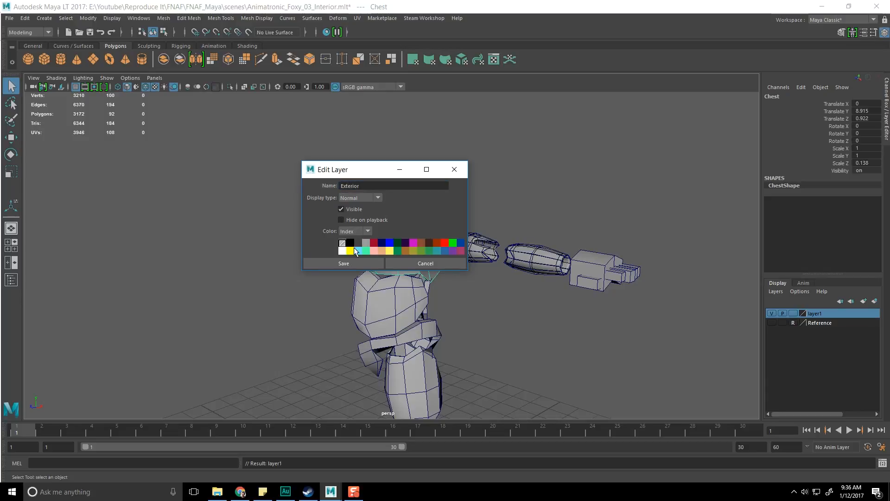
{"action": "left_click", "coordinate": [343, 263]}
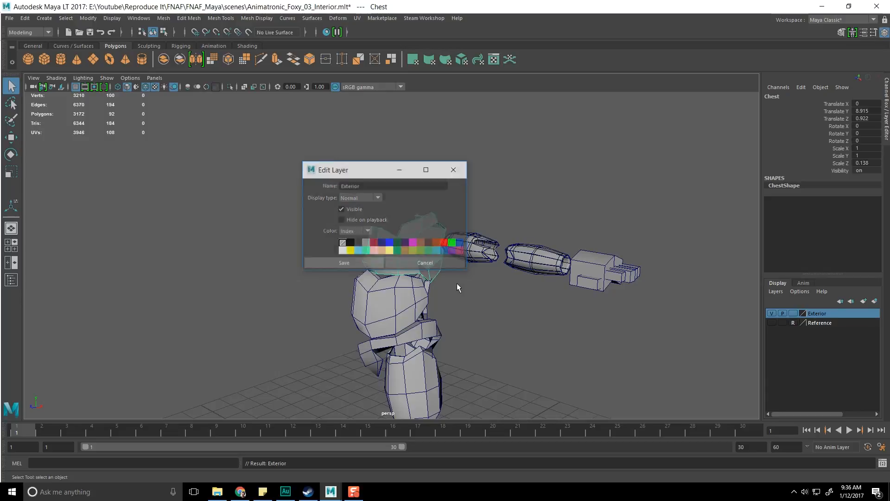
Step: Create a second empty display layer named Interior
{"action": "left_click", "coordinate": [858, 303]}
{"action": "double_click", "coordinate": [816, 314]}
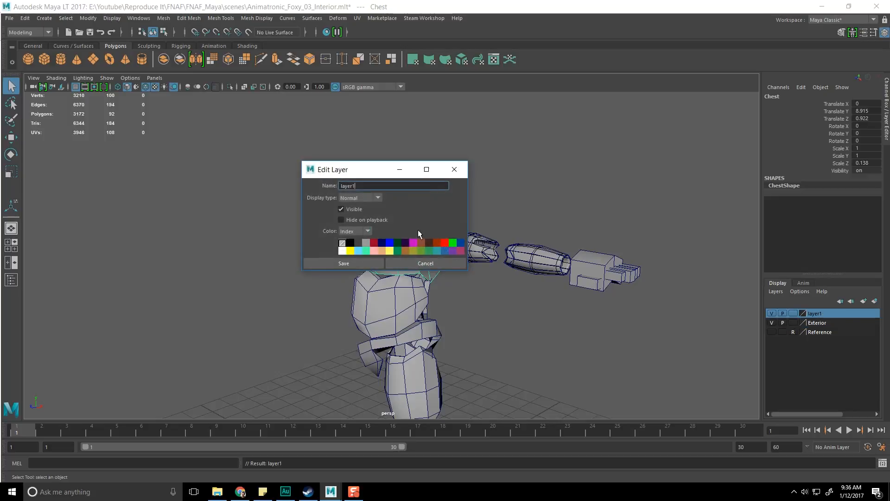
{"action": "type", "text": "Interior"}
{"action": "left_click", "coordinate": [327, 262]}
Step: Select all the visible body parts and add them to the Exterior layer
{"action": "left_click_drag", "start_coordinate": [327, 262], "coordinate": [336, 190], "text": "alt"}
{"action": "middle_click_drag", "start_coordinate": [336, 190], "coordinate": [345, 243], "text": "alt"}
{"action": "right_click_drag", "start_coordinate": [346, 243], "coordinate": [344, 219], "text": "alt"}
{"action": "left_click_drag", "start_coordinate": [318, 153], "coordinate": [617, 359]}
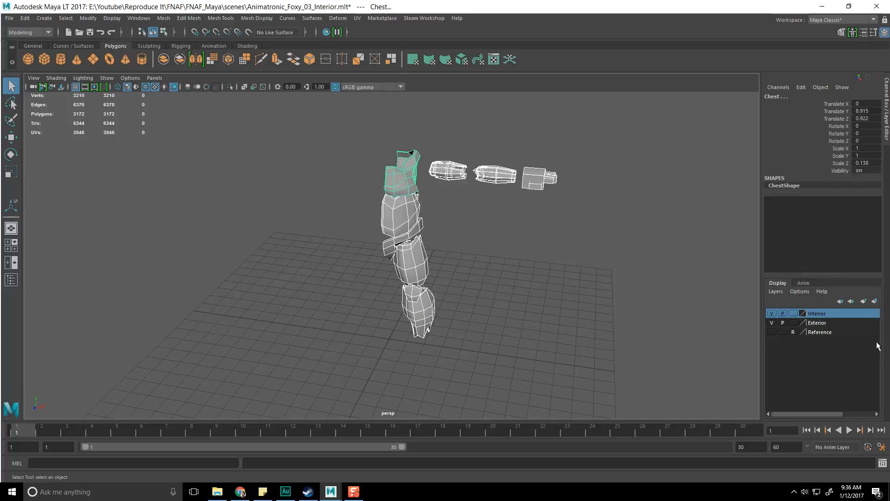
{"action": "left_click", "coordinate": [824, 323]}
{"action": "right_click", "coordinate": [823, 320]}
{"action": "left_click", "coordinate": [824, 343]}
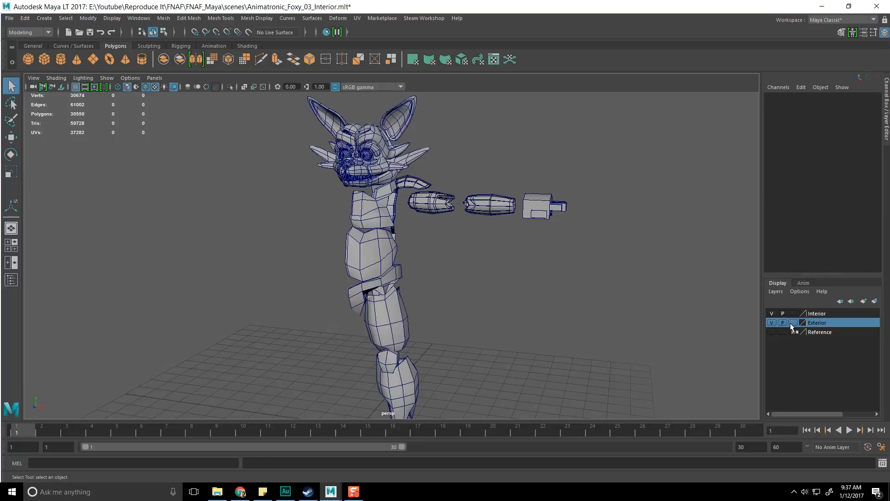
Step: Try the Template and Reference display types on the Exterior layer and return it to normal display
{"action": "left_click", "coordinate": [792, 324]}
{"action": "left_click", "coordinate": [792, 323]}
{"action": "left_click", "coordinate": [792, 323]}
{"action": "left_click_drag", "start_coordinate": [521, 268], "coordinate": [546, 332], "text": "alt"}
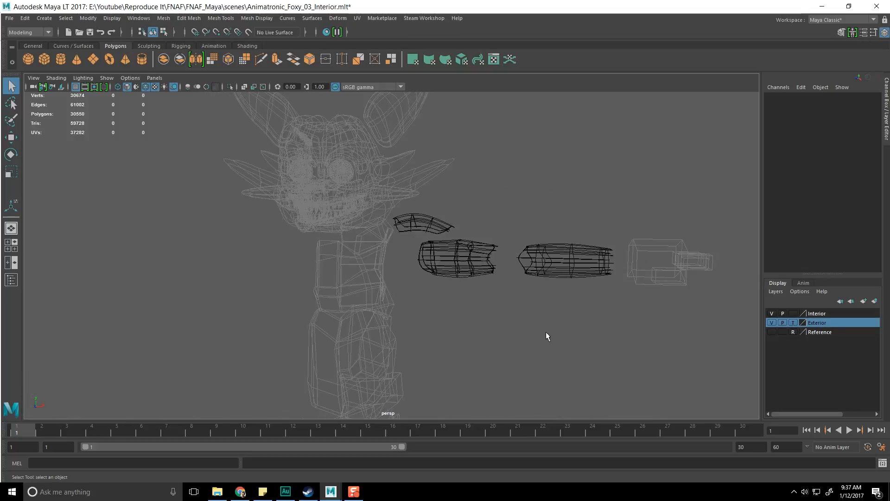
{"action": "left_click", "coordinate": [807, 314]}
{"action": "left_click_drag", "start_coordinate": [655, 328], "coordinate": [590, 296], "text": "alt"}
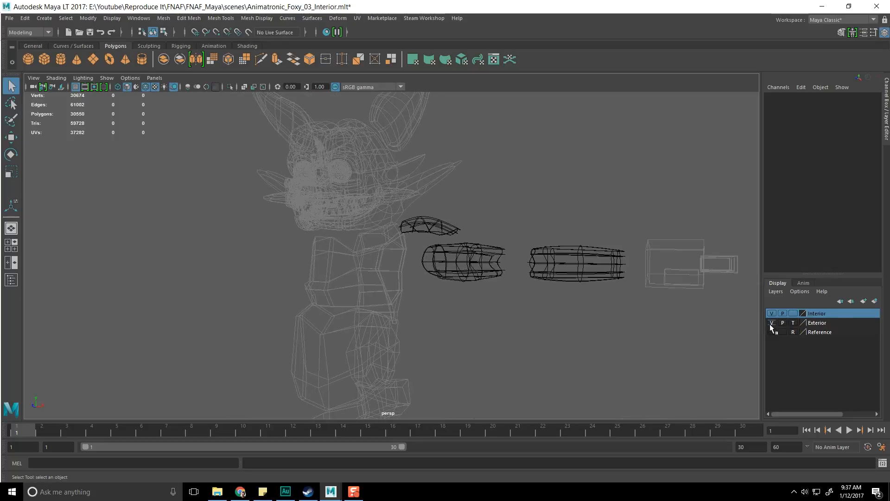
{"action": "left_click", "coordinate": [793, 322]}
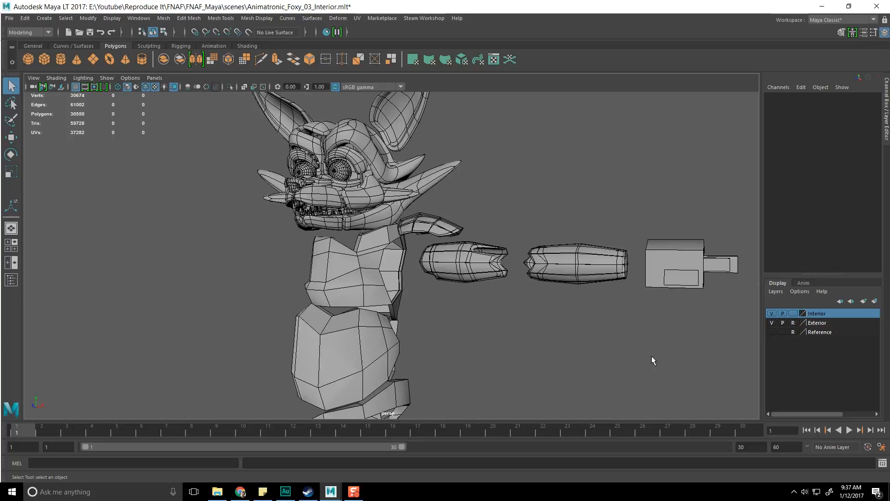
{"action": "scroll", "coordinate": [486, 315], "scroll_direction": "down", "scroll_amount": 8}
{"action": "left_click", "coordinate": [793, 323]}
Step: Turn on smooth preview for the whole model, clear the selection and save the scene
{"action": "left_click_drag", "start_coordinate": [278, 187], "coordinate": [597, 453]}
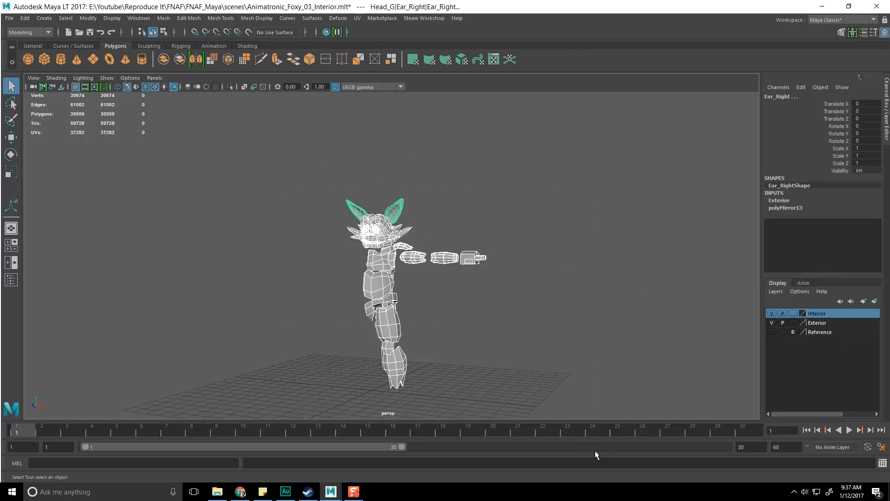
{"action": "key", "text": "3"}
{"action": "left_click", "coordinate": [513, 327]}
{"action": "scroll", "coordinate": [513, 327], "scroll_direction": "up", "scroll_amount": 4}
{"action": "key", "text": "ctrl+s"}
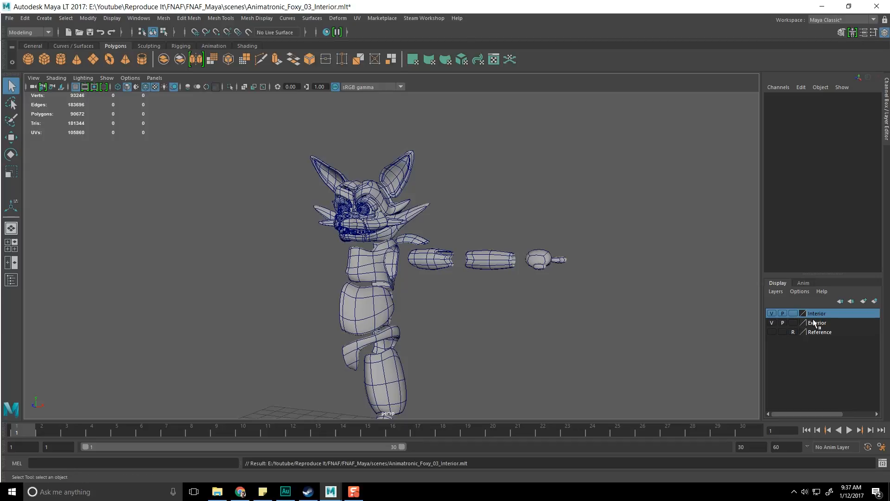
Step: Set the Exterior layer's display type to Reference so its parts cannot be selected
{"action": "left_click", "coordinate": [794, 323]}
{"action": "left_click", "coordinate": [794, 323]}
{"action": "scroll", "coordinate": [431, 350], "scroll_direction": "up", "scroll_amount": 5}
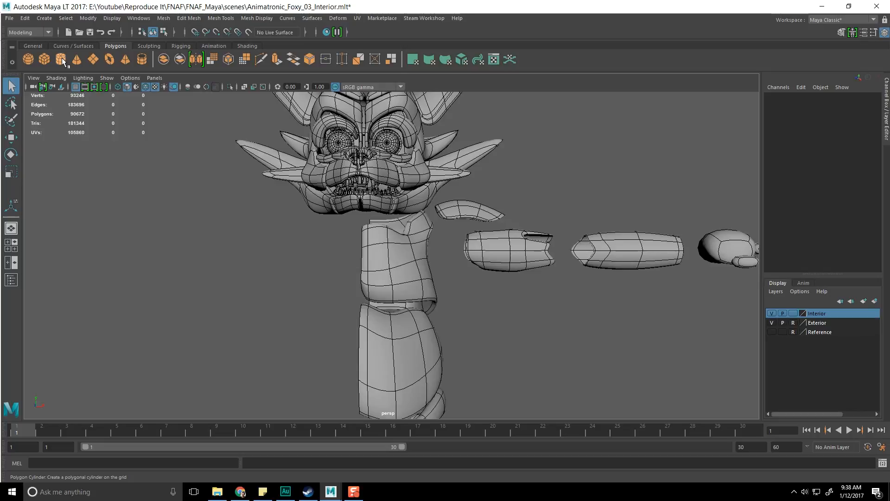
Step: Create a polygon cylinder and raise it to chest height, at about 9.49 in Y
{"action": "left_click", "coordinate": [62, 59]}
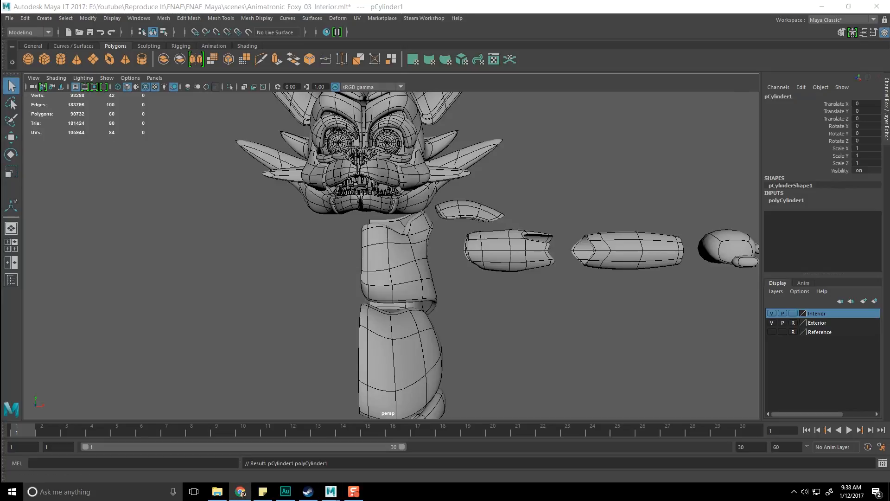
{"action": "scroll", "coordinate": [488, 275], "scroll_direction": "down", "scroll_amount": 10}
{"action": "key", "text": "w"}
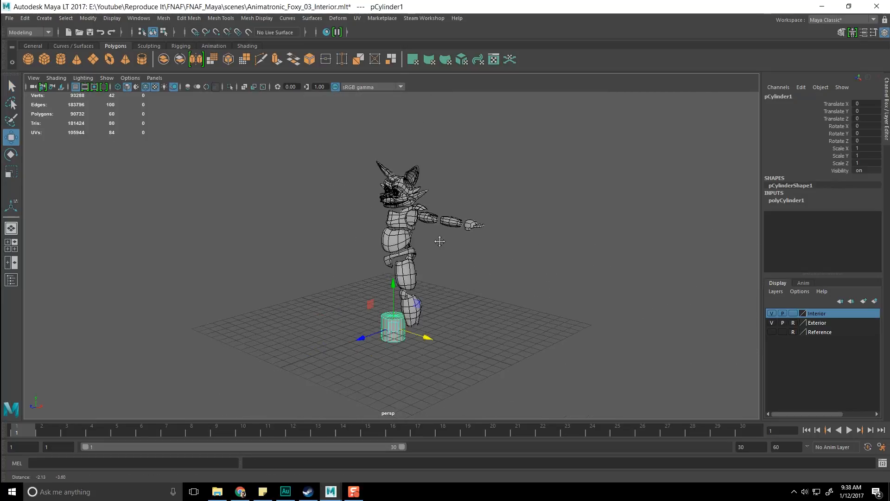
{"action": "left_click_drag", "start_coordinate": [394, 281], "coordinate": [403, 165]}
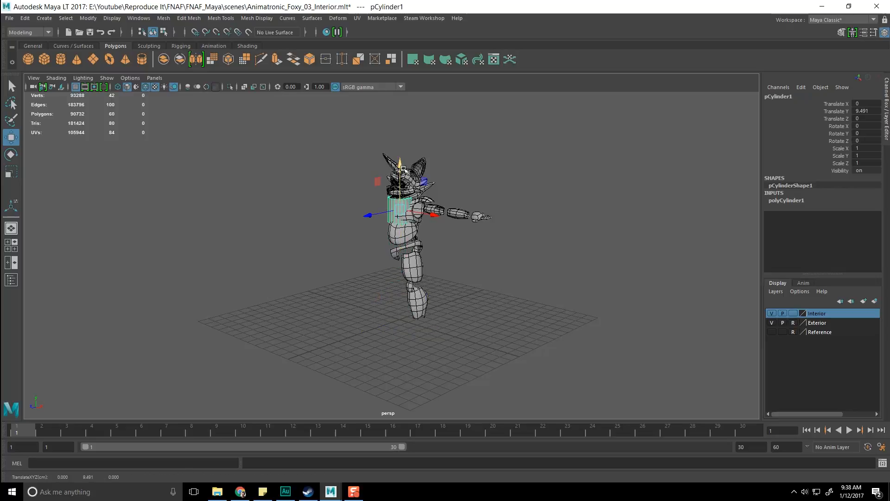
Step: Set the cylinder's axis subdivisions to 12 and its Z rotation to 90 degrees
{"action": "key", "text": "e"}
{"action": "scroll", "coordinate": [464, 222], "scroll_direction": "up", "scroll_amount": 6}
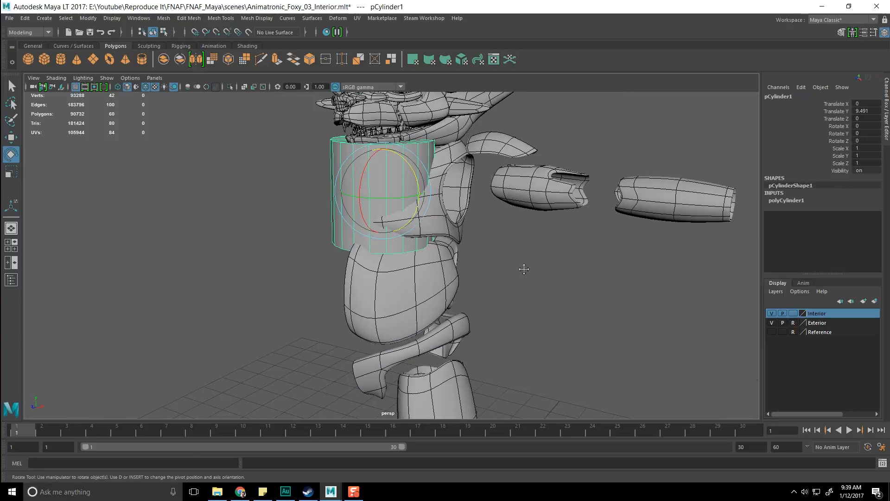
{"action": "scroll", "coordinate": [524, 269], "scroll_direction": "up", "scroll_amount": 3}
{"action": "left_click", "coordinate": [787, 200]}
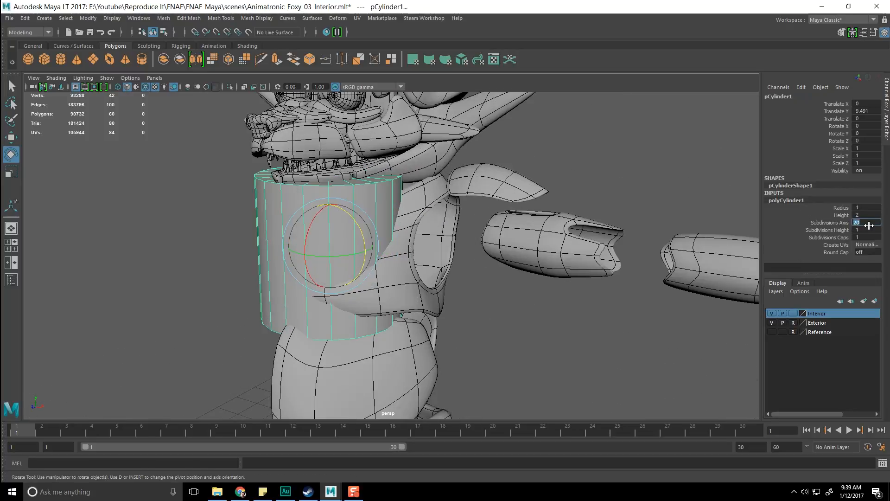
{"action": "key", "text": "Return"}
{"action": "left_click_drag", "start_coordinate": [412, 246], "coordinate": [439, 249], "text": "alt"}
{"action": "left_click_drag", "start_coordinate": [383, 227], "coordinate": [702, 162]}
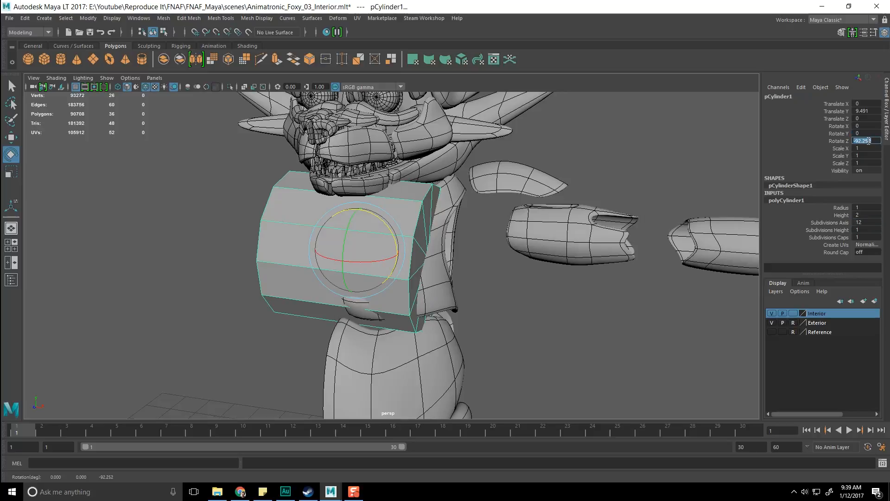
{"action": "key", "text": "Return"}
Step: Scale the cylinder down to a thin rod, about 0.119 in X and Z
{"action": "left_click_drag", "start_coordinate": [539, 269], "coordinate": [457, 287], "text": "alt"}
{"action": "scroll", "coordinate": [498, 284], "scroll_direction": "down", "scroll_amount": 1}
{"action": "scroll", "coordinate": [499, 285], "scroll_direction": "up", "scroll_amount": 1}
{"action": "key", "text": "r"}
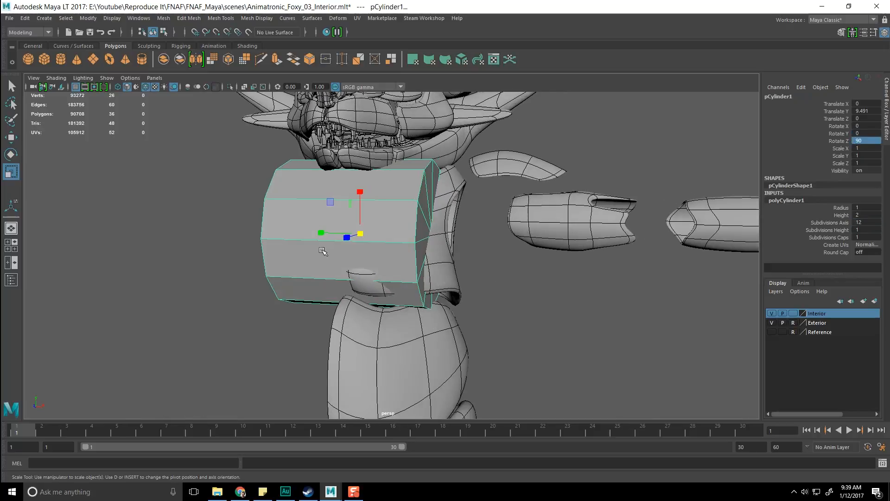
{"action": "left_click_drag", "start_coordinate": [323, 250], "coordinate": [331, 248], "text": "alt"}
{"action": "left_click_drag", "start_coordinate": [301, 216], "coordinate": [321, 238]}
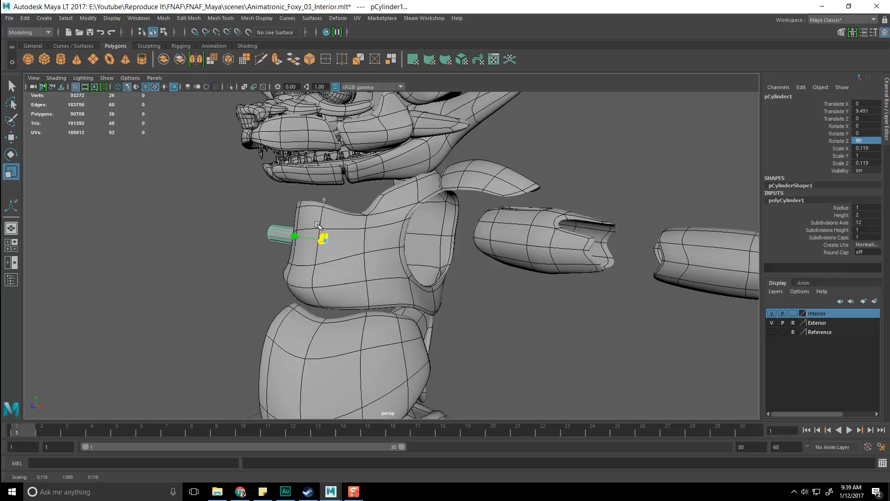
Step: Move the rod into the left shoulder opening, to about X 1.03, Y 9.93, Z -1.14
{"action": "key", "text": "w"}
{"action": "scroll", "coordinate": [318, 256], "scroll_direction": "up", "scroll_amount": 1}
{"action": "left_click_drag", "start_coordinate": [325, 286], "coordinate": [289, 250], "text": "alt"}
{"action": "left_click_drag", "start_coordinate": [269, 210], "coordinate": [369, 161]}
{"action": "left_click_drag", "start_coordinate": [315, 189], "coordinate": [357, 225], "text": "alt"}
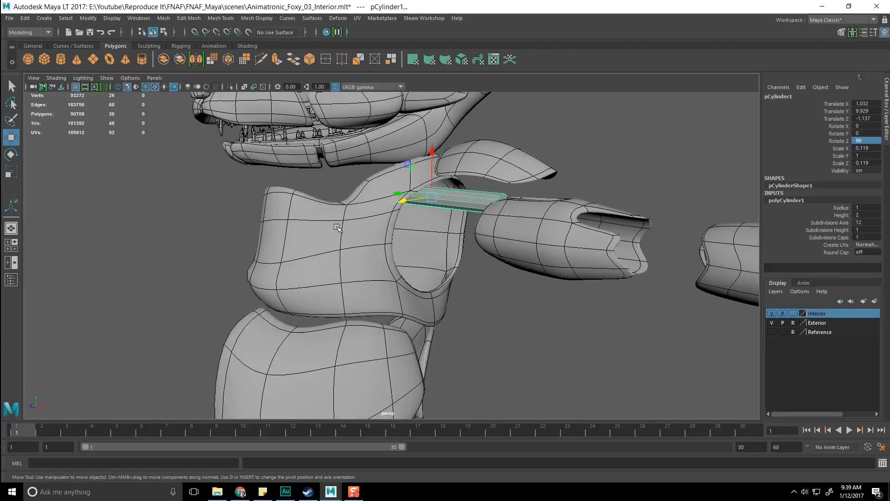
Step: Create a polygon cube and move it up into the chest shell
{"action": "scroll", "coordinate": [357, 225], "scroll_direction": "down", "scroll_amount": 3}
{"action": "left_click", "coordinate": [43, 61]}
{"action": "left_click_drag", "start_coordinate": [234, 255], "coordinate": [415, 274], "text": "alt"}
{"action": "left_click_drag", "start_coordinate": [395, 286], "coordinate": [366, 249], "text": "alt"}
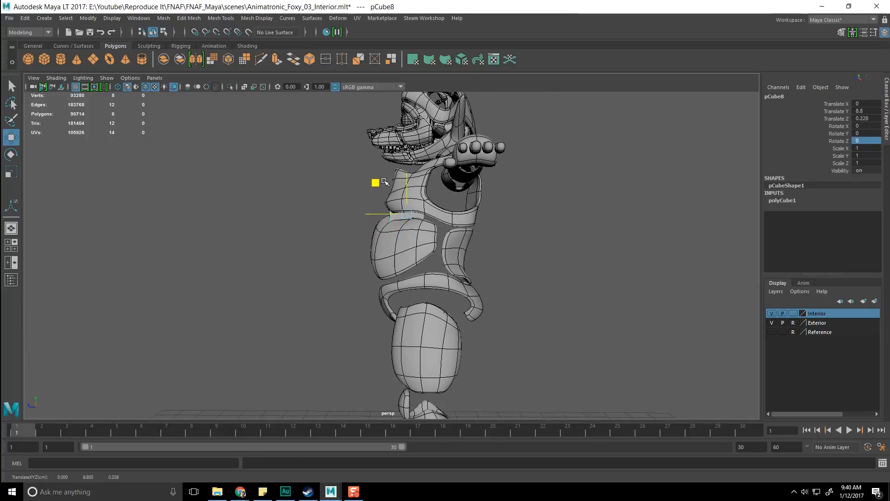
{"action": "left_click_drag", "start_coordinate": [297, 192], "coordinate": [490, 219], "text": "alt"}
Step: Flatten the cube into a thin upright slab inside the chest, scaled to about 0.085 in Z
{"action": "scroll", "coordinate": [482, 199], "scroll_direction": "up", "scroll_amount": 5}
{"action": "middle_click_drag", "start_coordinate": [468, 185], "coordinate": [388, 324], "text": "alt"}
{"action": "left_click_drag", "start_coordinate": [389, 323], "coordinate": [446, 291], "text": "alt"}
{"action": "key", "text": "e"}
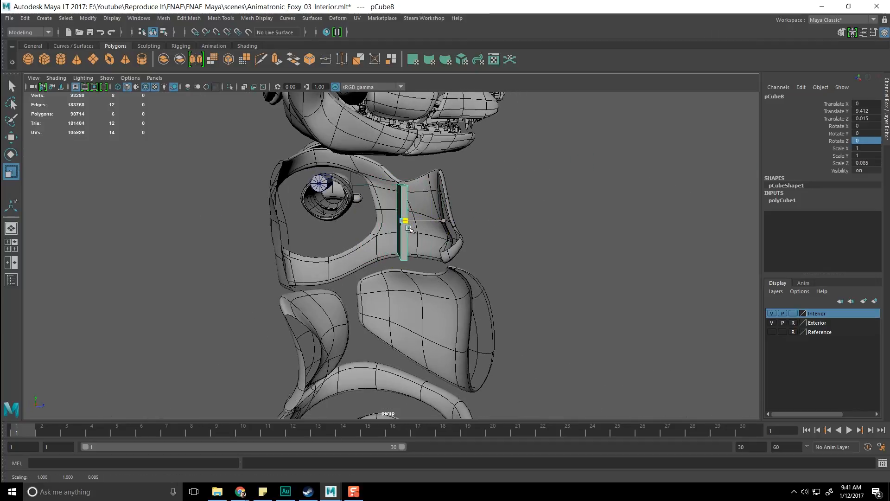
Step: Move the slab forward inside the chest to about 0.205 in Z
{"action": "key", "text": "w"}
{"action": "left_click_drag", "start_coordinate": [447, 220], "coordinate": [474, 221]}
{"action": "left_click_drag", "start_coordinate": [468, 229], "coordinate": [433, 241], "text": "alt"}
{"action": "scroll", "coordinate": [435, 241], "scroll_direction": "up", "scroll_amount": 3}
{"action": "middle_click_drag", "start_coordinate": [492, 215], "coordinate": [431, 241], "text": "alt"}
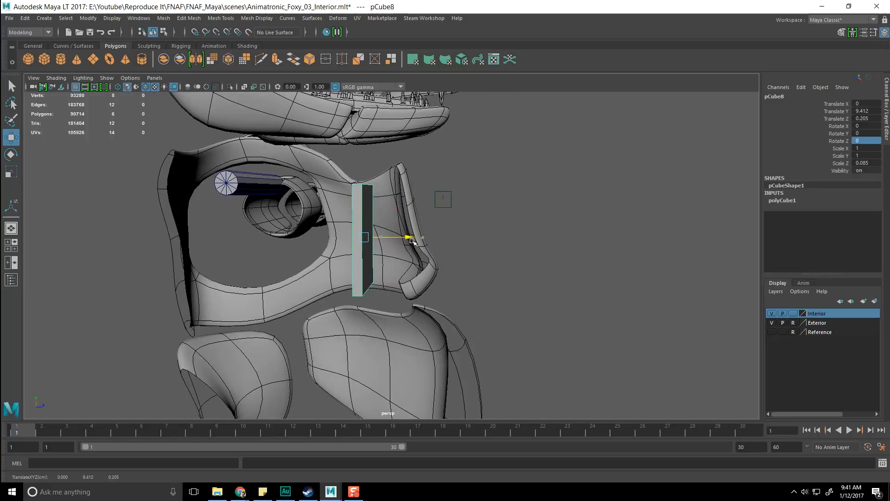
{"action": "left_click_drag", "start_coordinate": [412, 241], "coordinate": [379, 249], "text": "alt"}
Step: Insert three horizontal edge loops into the slab, near its upper end, near its lower end and around the middle
{"action": "right_click_drag", "start_coordinate": [341, 202], "coordinate": [309, 223], "text": "shift"}
{"action": "left_click_drag", "start_coordinate": [325, 225], "coordinate": [396, 213], "text": "alt"}
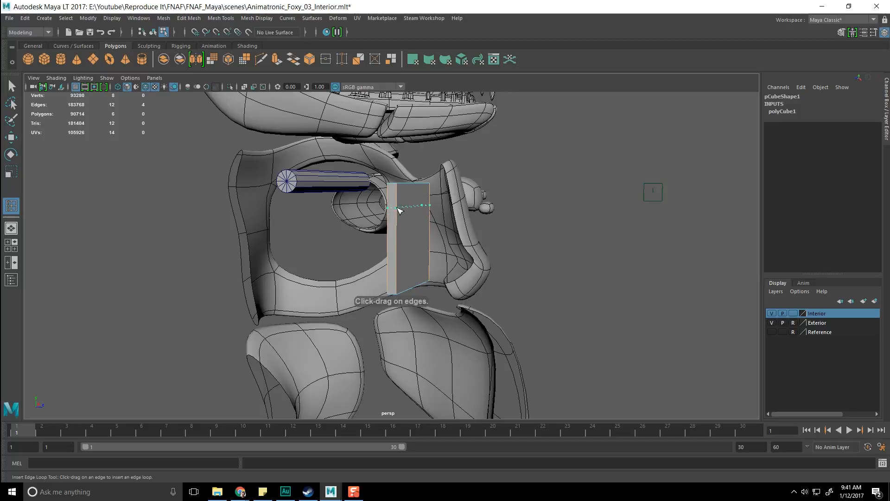
{"action": "left_click", "coordinate": [399, 211]}
{"action": "left_click", "coordinate": [400, 263]}
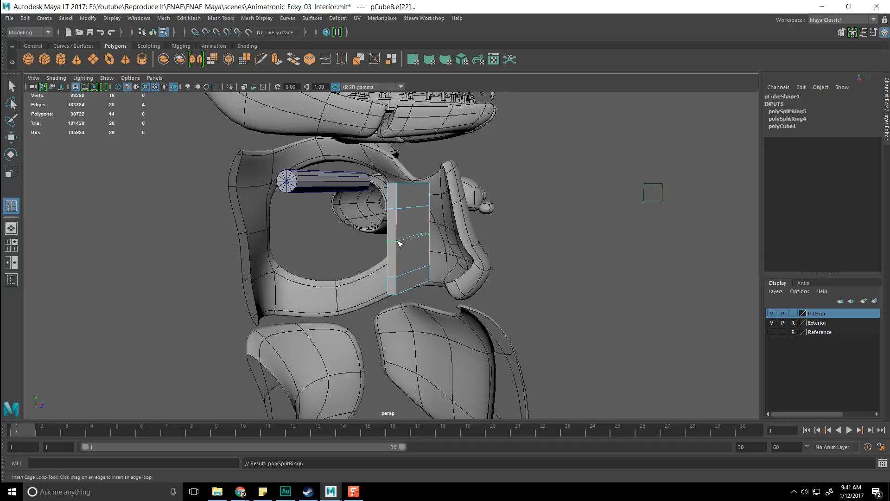
{"action": "left_click", "coordinate": [399, 241]}
Step: Move the slab's middle and lower edge loops forward to bend it along the chest's profile
{"action": "key", "text": "w"}
{"action": "left_click_drag", "start_coordinate": [403, 241], "coordinate": [414, 240], "text": "alt"}
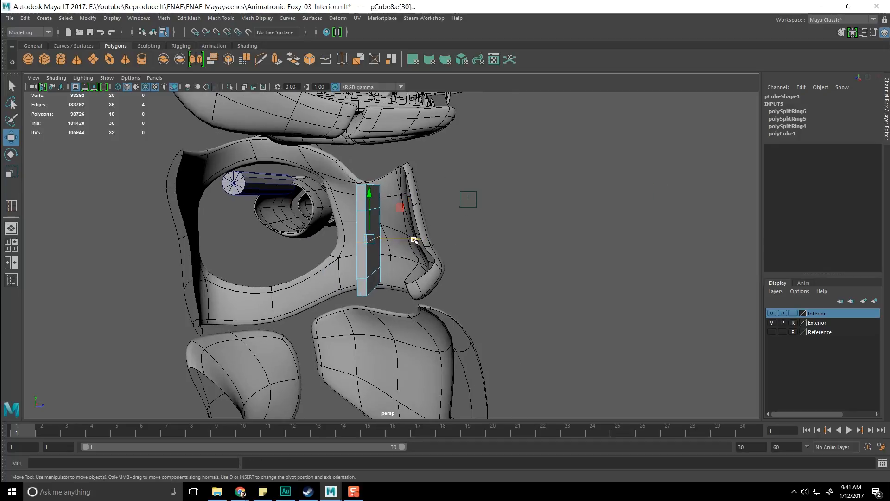
{"action": "double_click", "coordinate": [377, 272]}
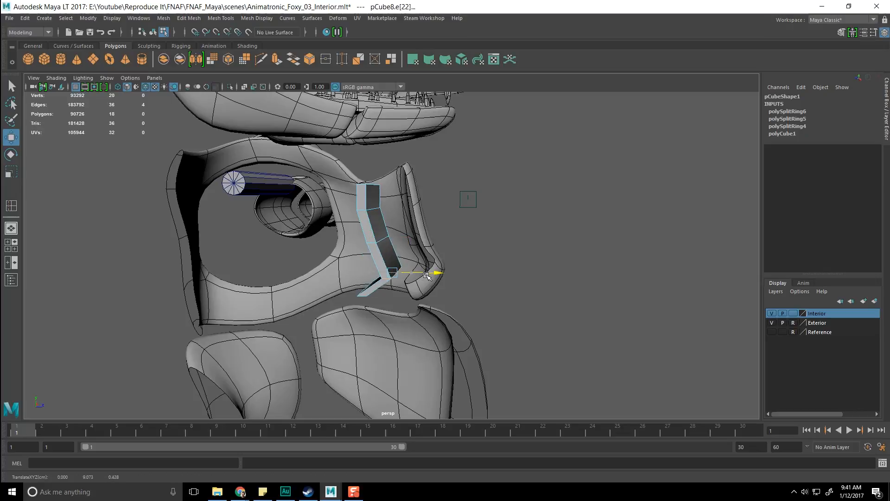
{"action": "left_click_drag", "start_coordinate": [405, 303], "coordinate": [407, 298], "text": "alt"}
Step: Reposition the slab's bottom and top end vertices to follow the inner curve of the chest
{"action": "middle_click_drag", "start_coordinate": [407, 298], "coordinate": [364, 189], "text": "alt"}
{"action": "right_click_drag", "start_coordinate": [346, 248], "coordinate": [296, 229]}
{"action": "left_click_drag", "start_coordinate": [361, 212], "coordinate": [382, 230]}
{"action": "middle_click_drag", "start_coordinate": [382, 230], "coordinate": [415, 312], "text": "alt"}
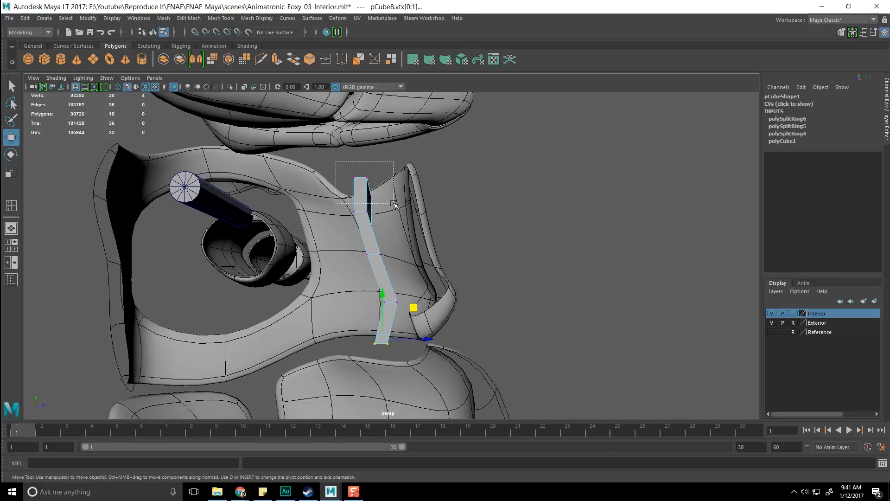
{"action": "left_click_drag", "start_coordinate": [393, 203], "coordinate": [394, 204]}
{"action": "left_click_drag", "start_coordinate": [394, 205], "coordinate": [402, 218], "text": "alt"}
{"action": "left_click_drag", "start_coordinate": [380, 130], "coordinate": [359, 129]}
Step: Switch the Exterior layer from Reference to Template display to see the slab through the chest
{"action": "left_click_drag", "start_coordinate": [507, 193], "coordinate": [412, 202], "text": "alt"}
{"action": "middle_click_drag", "start_coordinate": [523, 227], "coordinate": [365, 223], "text": "alt"}
{"action": "scroll", "coordinate": [365, 223], "scroll_direction": "down", "scroll_amount": 5}
{"action": "left_click_drag", "start_coordinate": [534, 304], "coordinate": [498, 287], "text": "alt"}
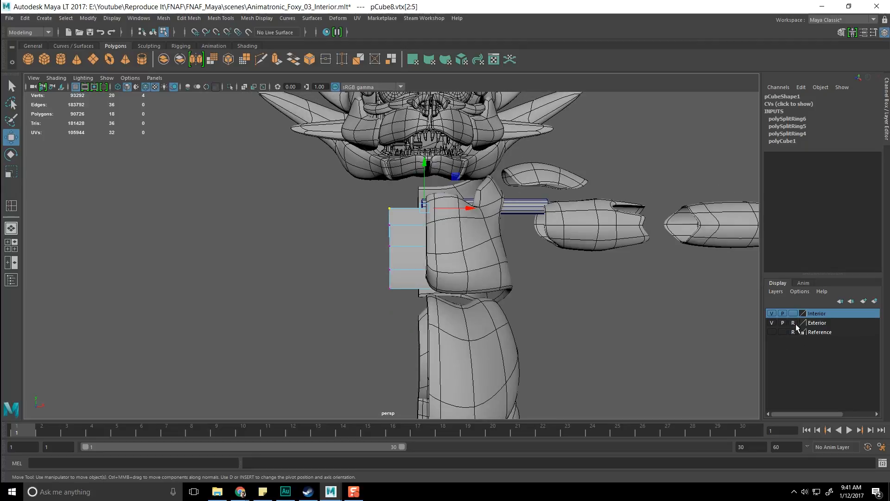
{"action": "left_click", "coordinate": [792, 322]}
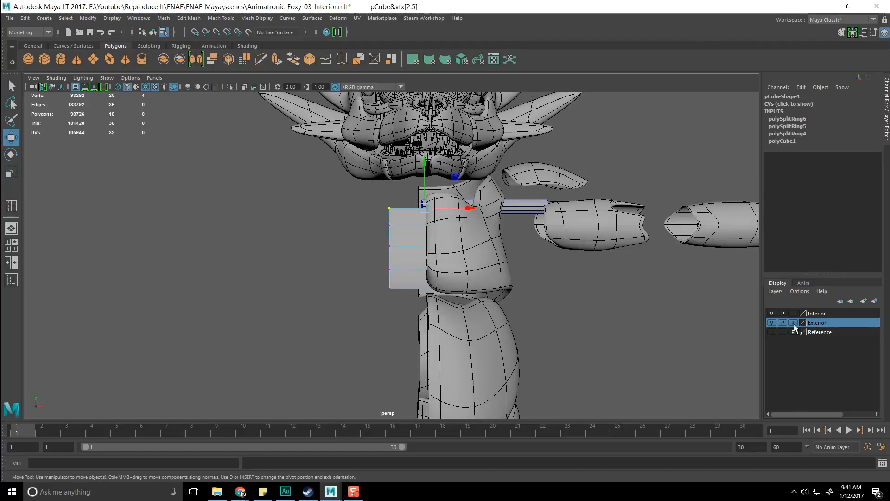
{"action": "left_click", "coordinate": [793, 323]}
Step: Snap the vertices on the slab's inner side to the model's centre line along the X axis
{"action": "left_click_drag", "start_coordinate": [654, 317], "coordinate": [641, 307], "text": "alt"}
{"action": "middle_click_drag", "start_coordinate": [620, 300], "coordinate": [494, 312], "text": "alt"}
{"action": "scroll", "coordinate": [495, 312], "scroll_direction": "up", "scroll_amount": 5}
{"action": "left_click_drag", "start_coordinate": [495, 312], "coordinate": [419, 302], "text": "alt"}
{"action": "left_click_drag", "start_coordinate": [258, 134], "coordinate": [336, 301]}
{"action": "scroll", "coordinate": [371, 278], "scroll_direction": "down", "scroll_amount": 3}
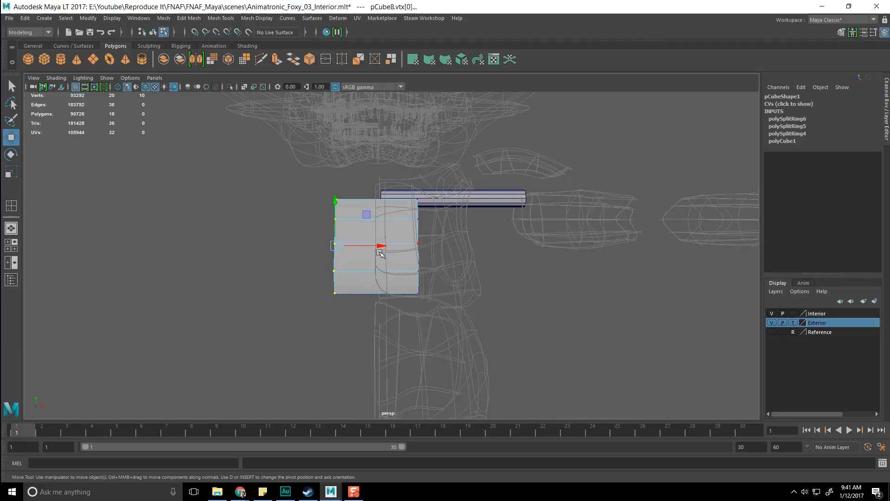
{"action": "left_click_drag", "start_coordinate": [373, 357], "coordinate": [373, 357]}
{"action": "scroll", "coordinate": [394, 279], "scroll_direction": "down", "scroll_amount": 6}
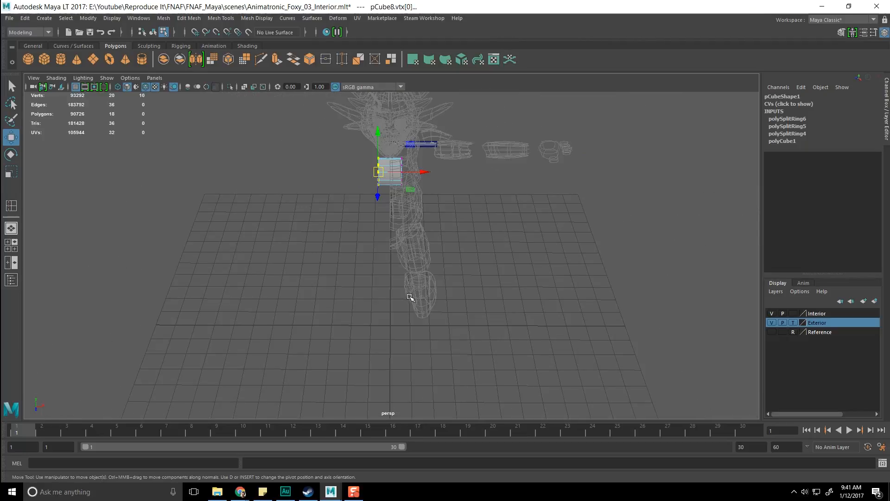
{"action": "middle_click_drag", "start_coordinate": [399, 333], "coordinate": [397, 324]}
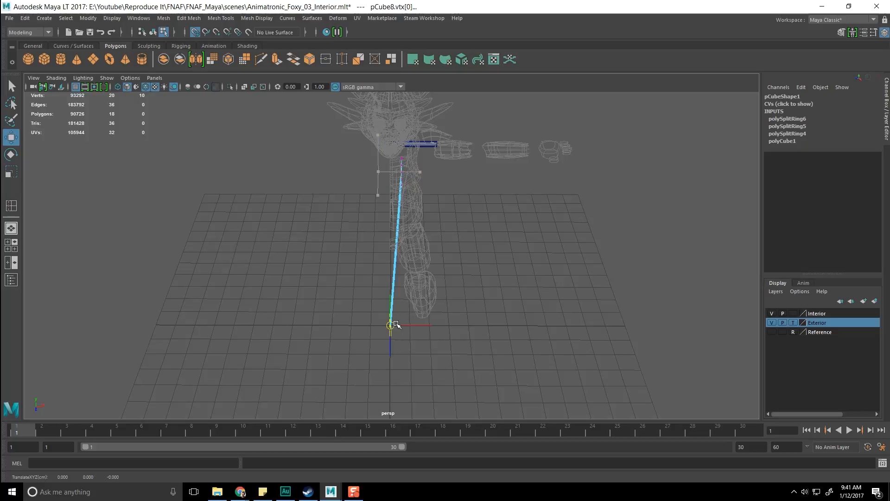
{"action": "key", "text": "ctrl+z"}
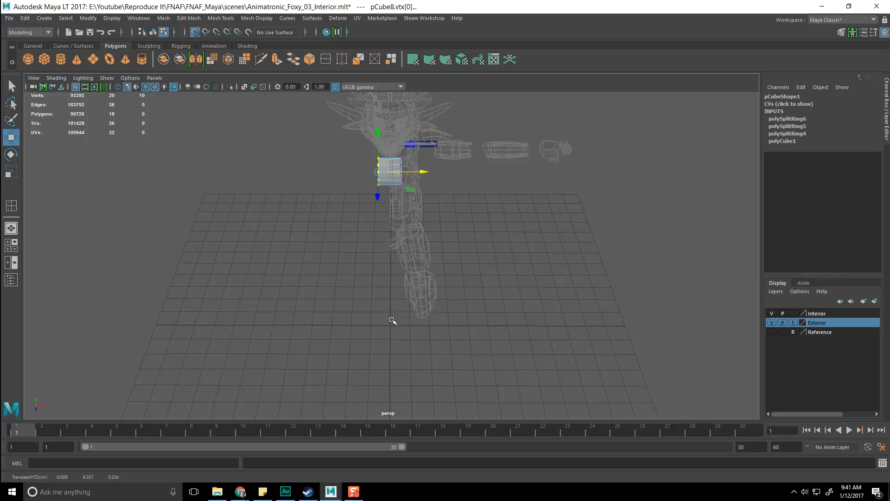
{"action": "key", "text": "f"}
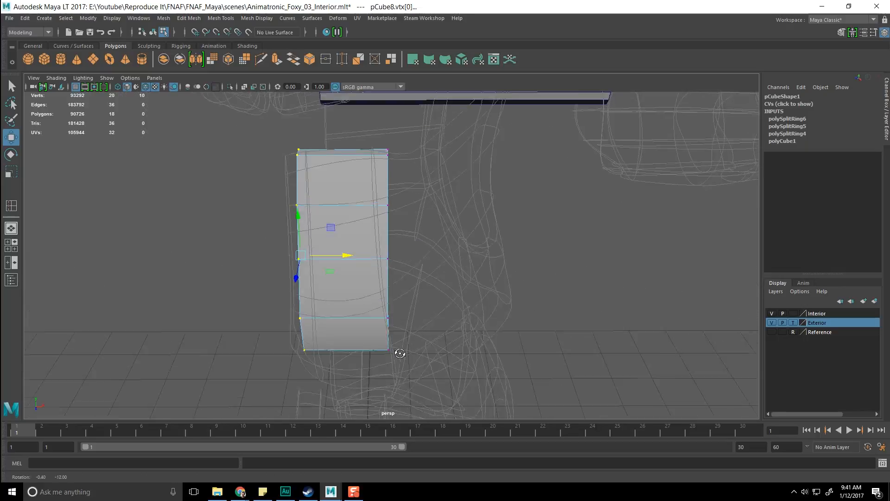
Step: Move the slab's outer vertex pairs sideways row by row, tapering its outer edge toward the upper and lower ends
{"action": "middle_click_drag", "start_coordinate": [374, 164], "coordinate": [383, 240], "text": "alt"}
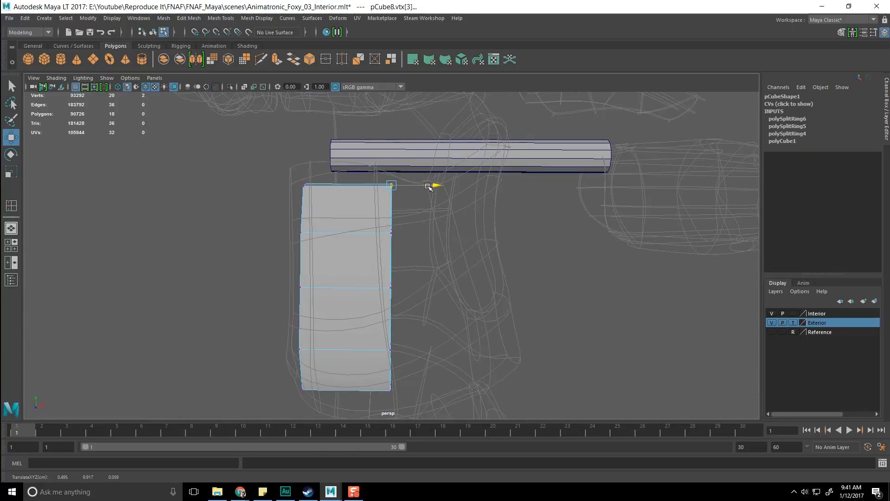
{"action": "left_click_drag", "start_coordinate": [435, 187], "coordinate": [389, 206]}
{"action": "left_click_drag", "start_coordinate": [430, 233], "coordinate": [416, 234]}
{"action": "left_click", "coordinate": [390, 285]}
{"action": "left_click_drag", "start_coordinate": [422, 291], "coordinate": [432, 286]}
{"action": "left_click_drag", "start_coordinate": [370, 266], "coordinate": [430, 287]}
{"action": "left_click_drag", "start_coordinate": [427, 347], "coordinate": [431, 348]}
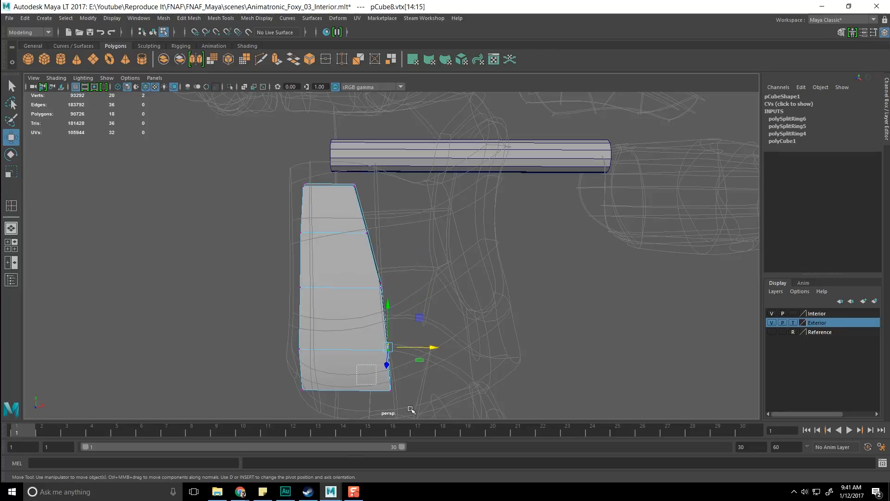
{"action": "left_click_drag", "start_coordinate": [439, 387], "coordinate": [405, 391]}
Step: Extrude the slab's bottom face downward with a Local Translate Z of 0.422
{"action": "middle_click_drag", "start_coordinate": [402, 394], "coordinate": [442, 346], "text": "alt"}
{"action": "scroll", "coordinate": [441, 363], "scroll_direction": "up", "scroll_amount": 4}
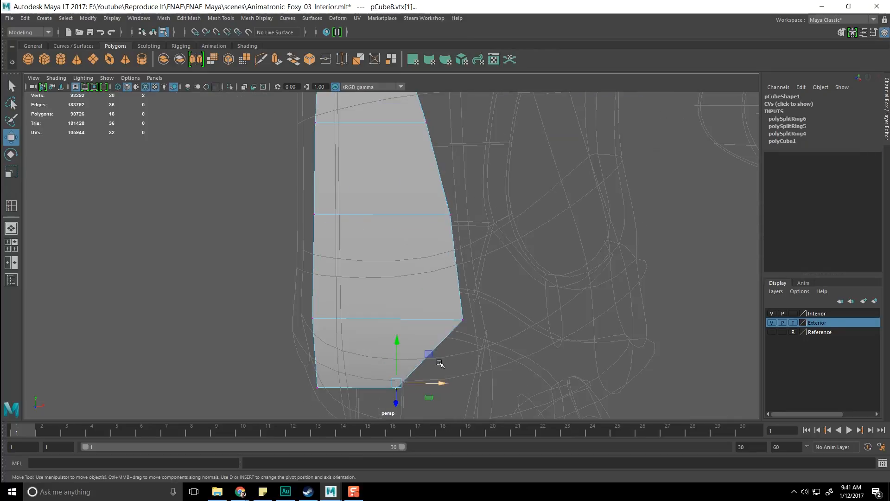
{"action": "left_click_drag", "start_coordinate": [441, 363], "coordinate": [437, 329], "text": "alt"}
{"action": "scroll", "coordinate": [437, 330], "scroll_direction": "down", "scroll_amount": 4}
{"action": "key", "text": "q"}
{"action": "middle_click_drag", "start_coordinate": [377, 188], "coordinate": [378, 310], "text": "alt"}
{"action": "mouse_move", "coordinate": [377, 310]}
{"action": "left_mouse_down", "text": "alt"}
{"action": "mouse_move", "coordinate": [380, 328]}
{"action": "mouse_move", "coordinate": [378, 315]}
{"action": "left_mouse_up", "text": "alt"}
{"action": "right_click_drag", "start_coordinate": [373, 159], "coordinate": [377, 204]}
{"action": "left_click", "coordinate": [377, 184]}
{"action": "scroll", "coordinate": [377, 206], "scroll_direction": "down", "scroll_amount": 4}
{"action": "left_click_drag", "start_coordinate": [377, 246], "coordinate": [389, 356], "text": "alt"}
{"action": "left_click_drag", "start_coordinate": [406, 354], "coordinate": [413, 370], "text": "alt"}
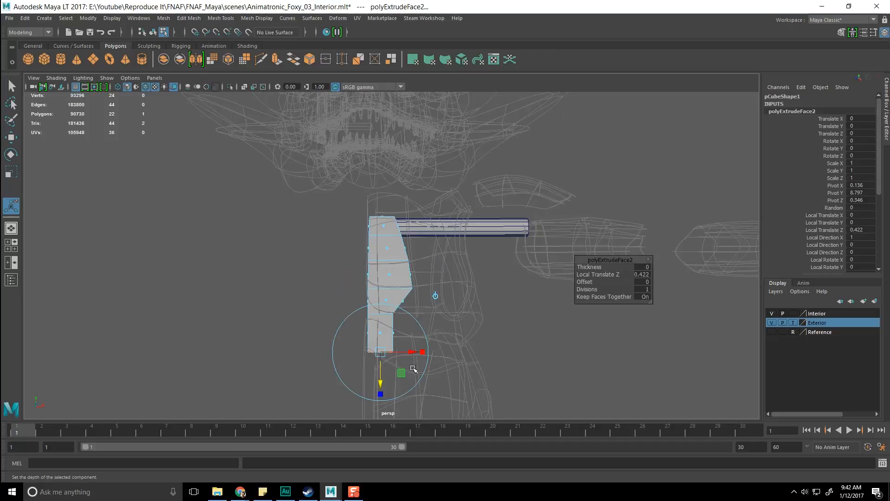
{"action": "scroll", "coordinate": [419, 363], "scroll_direction": "up", "scroll_amount": 4}
{"action": "key", "text": "q"}
Step: Move the outer vertices at the bottom of the new extension inward to narrow its lower end
{"action": "scroll", "coordinate": [418, 360], "scroll_direction": "down", "scroll_amount": 3}
{"action": "middle_click_drag", "start_coordinate": [419, 360], "coordinate": [427, 283], "text": "alt"}
{"action": "left_click_drag", "start_coordinate": [427, 283], "coordinate": [423, 322], "text": "alt"}
{"action": "scroll", "coordinate": [422, 329], "scroll_direction": "up", "scroll_amount": 4}
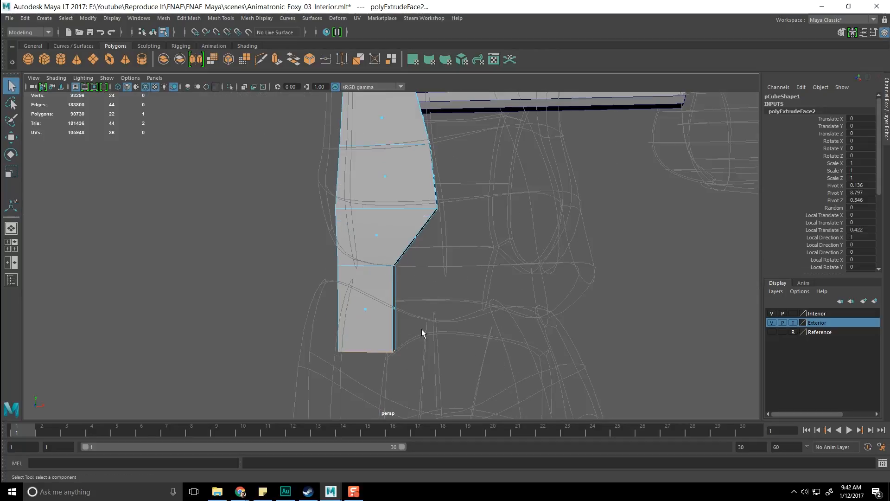
{"action": "middle_click_drag", "start_coordinate": [422, 329], "coordinate": [428, 282], "text": "alt"}
{"action": "right_click_drag", "start_coordinate": [384, 277], "coordinate": [350, 239]}
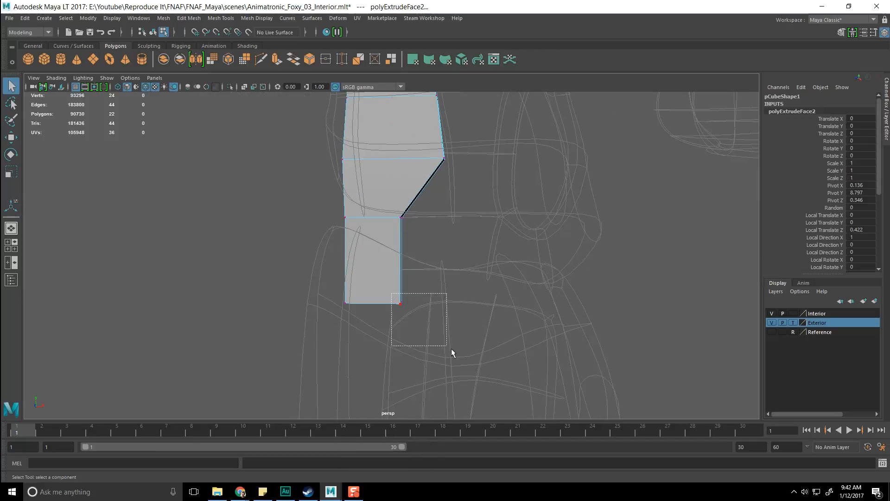
{"action": "left_click", "coordinate": [399, 302]}
{"action": "key", "text": "w"}
{"action": "left_click_drag", "start_coordinate": [443, 303], "coordinate": [414, 304]}
Step: Shift the outer vertices at the extension's joint and in the upper rows sideways to smooth the slab's outline
{"action": "middle_click_drag", "start_coordinate": [404, 257], "coordinate": [413, 308], "text": "alt"}
{"action": "left_click_drag", "start_coordinate": [414, 307], "coordinate": [448, 320], "text": "alt"}
{"action": "left_click_drag", "start_coordinate": [450, 318], "coordinate": [486, 301]}
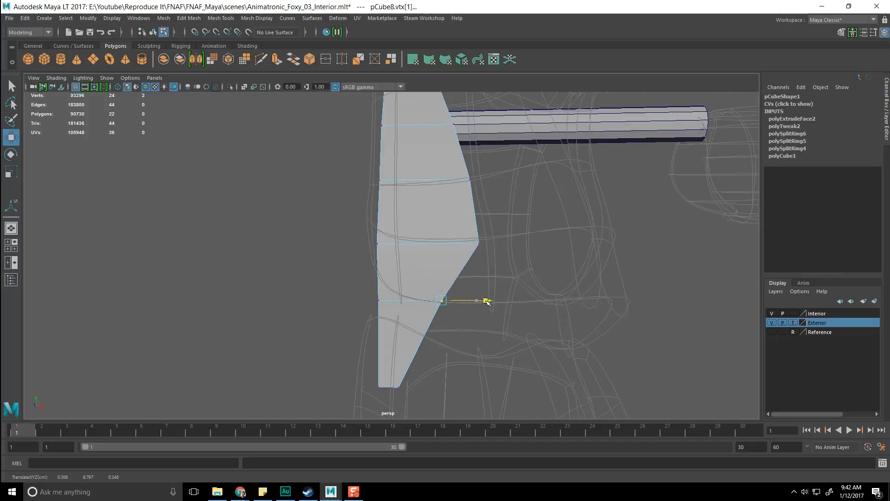
{"action": "middle_click_drag", "start_coordinate": [501, 223], "coordinate": [496, 271], "text": "alt"}
{"action": "left_click_drag", "start_coordinate": [502, 251], "coordinate": [504, 265]}
{"action": "left_click_drag", "start_coordinate": [451, 245], "coordinate": [433, 226], "text": "alt"}
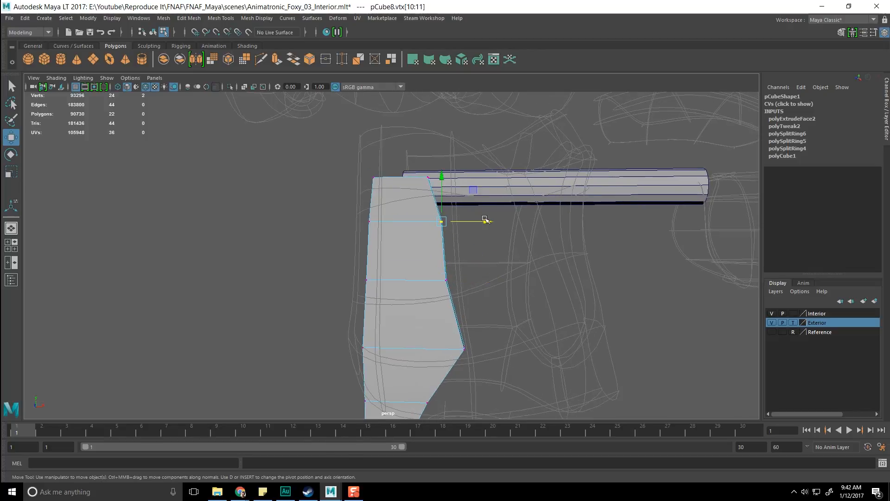
{"action": "left_click_drag", "start_coordinate": [487, 200], "coordinate": [400, 160]}
Step: Move the slab's lower vertex rows in depth to angle its lower end backward, and save the scene in object selection mode
{"action": "scroll", "coordinate": [492, 335], "scroll_direction": "down", "scroll_amount": 5}
{"action": "left_click_drag", "start_coordinate": [492, 335], "coordinate": [444, 319], "text": "alt"}
{"action": "scroll", "coordinate": [441, 325], "scroll_direction": "down", "scroll_amount": 2}
{"action": "scroll", "coordinate": [431, 306], "scroll_direction": "up", "scroll_amount": 5}
{"action": "left_click_drag", "start_coordinate": [370, 274], "coordinate": [415, 312]}
{"action": "left_click_drag", "start_coordinate": [415, 311], "coordinate": [421, 310], "text": "alt"}
{"action": "left_click", "coordinate": [372, 309]}
{"action": "mouse_move", "coordinate": [367, 310]}
{"action": "left_mouse_down", "text": "alt"}
{"action": "mouse_move", "coordinate": [364, 291]}
{"action": "mouse_move", "coordinate": [375, 315]}
{"action": "left_mouse_up", "text": "alt"}
{"action": "left_click_drag", "start_coordinate": [377, 324], "coordinate": [447, 361]}
{"action": "left_click_drag", "start_coordinate": [385, 352], "coordinate": [359, 345], "text": "alt"}
{"action": "scroll", "coordinate": [380, 343], "scroll_direction": "up", "scroll_amount": 1}
{"action": "scroll", "coordinate": [399, 341], "scroll_direction": "down", "scroll_amount": 2}
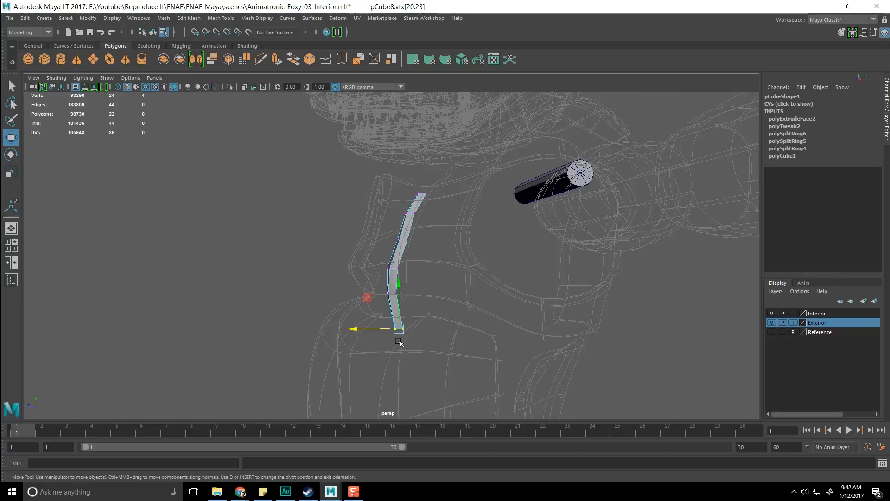
{"action": "key", "text": "F8"}
{"action": "left_click", "coordinate": [275, 293]}
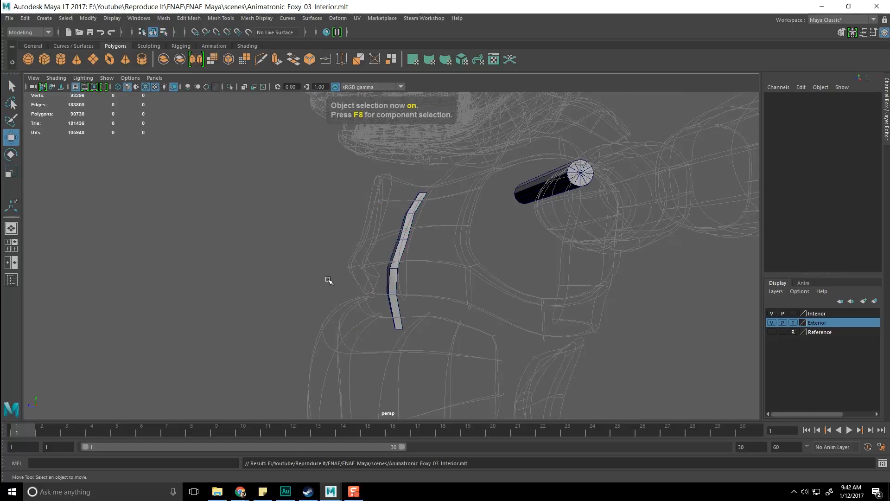
Step: Select a lower outer side face of the slab and check the Terminator endoskeleton reference image in the browser
{"action": "scroll", "coordinate": [351, 294], "scroll_direction": "down", "scroll_amount": 3}
{"action": "scroll", "coordinate": [353, 304], "scroll_direction": "up", "scroll_amount": 4}
{"action": "left_click_drag", "start_coordinate": [353, 304], "coordinate": [459, 281], "text": "alt"}
{"action": "middle_click_drag", "start_coordinate": [459, 280], "coordinate": [393, 252], "text": "alt"}
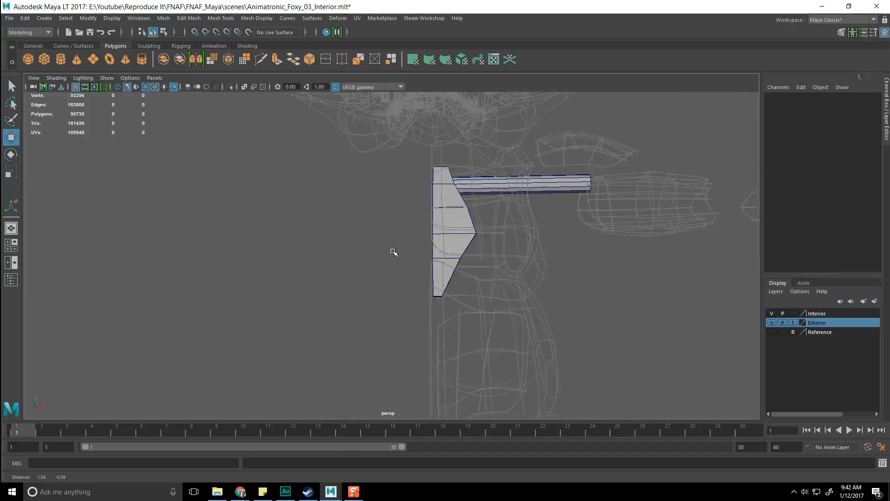
{"action": "scroll", "coordinate": [393, 252], "scroll_direction": "up", "scroll_amount": 4}
{"action": "middle_click_drag", "start_coordinate": [492, 317], "coordinate": [403, 270], "text": "alt"}
{"action": "left_click_drag", "start_coordinate": [442, 281], "coordinate": [421, 278], "text": "alt"}
{"action": "key", "text": "q"}
{"action": "scroll", "coordinate": [429, 259], "scroll_direction": "down", "scroll_amount": 2}
{"action": "left_click_drag", "start_coordinate": [446, 210], "coordinate": [422, 206], "text": "alt"}
{"action": "left_click_drag", "start_coordinate": [485, 238], "coordinate": [440, 235], "text": "alt"}
{"action": "right_click_drag", "start_coordinate": [381, 203], "coordinate": [384, 222]}
{"action": "left_click", "coordinate": [392, 212]}
{"action": "key", "text": "alt+Tab"}
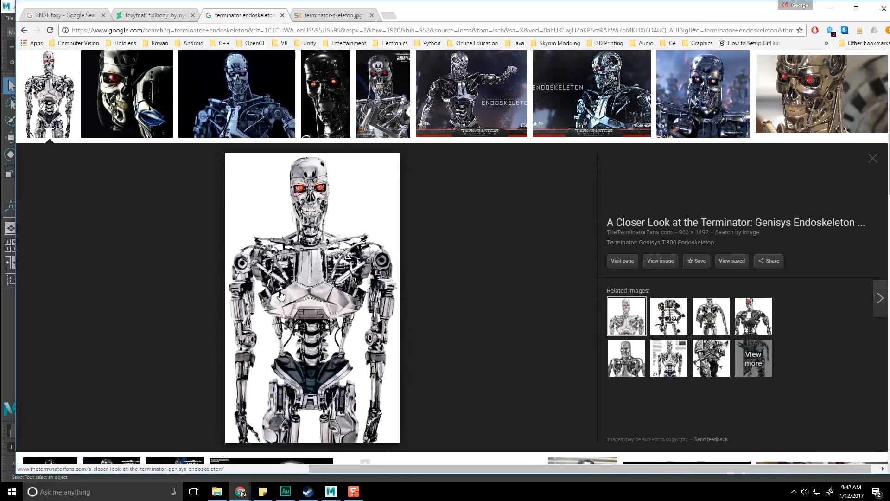
{"action": "left_click_drag", "start_coordinate": [526, 9], "coordinate": [0, 65]}
Step: Extrude the selected side face outward and backward as a rib, with Translate X 0.395 and Translate Z -0.417
{"action": "left_click_drag", "start_coordinate": [267, 221], "coordinate": [215, 216], "text": "alt"}
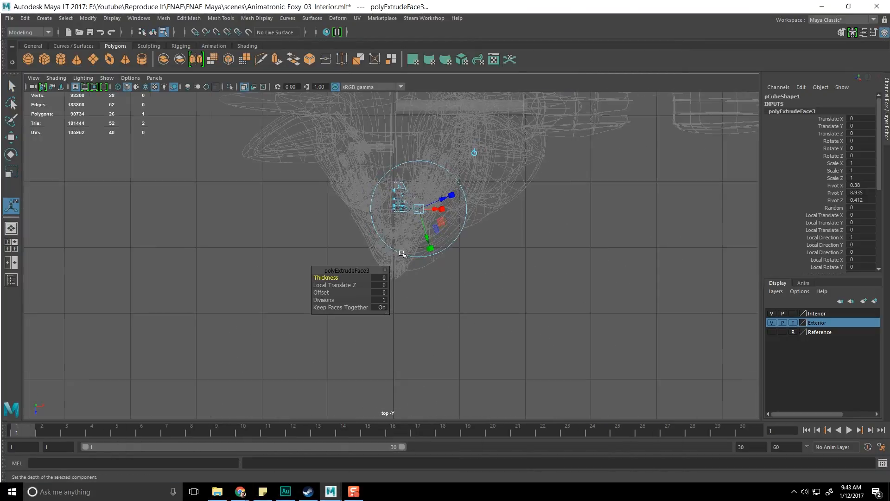
{"action": "scroll", "coordinate": [403, 254], "scroll_direction": "up", "scroll_amount": 3}
{"action": "middle_click_drag", "start_coordinate": [555, 191], "coordinate": [491, 230], "text": "alt"}
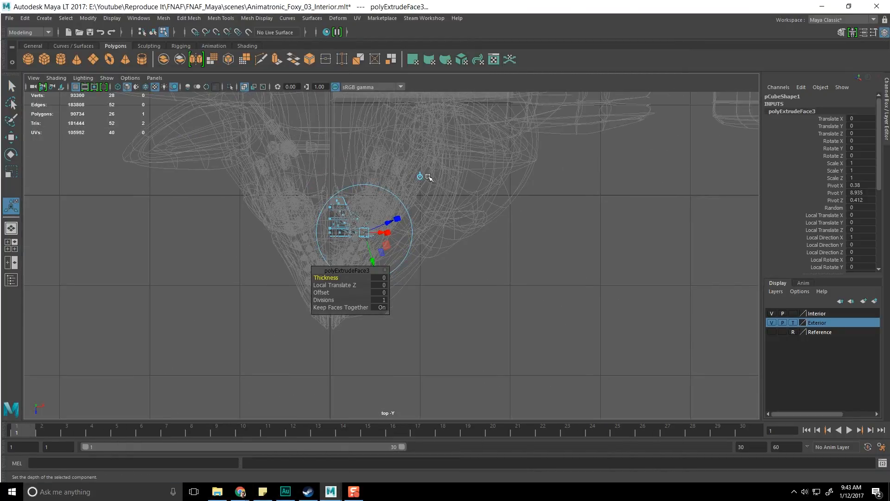
{"action": "middle_click_drag", "start_coordinate": [441, 217], "coordinate": [449, 200], "text": "alt"}
{"action": "left_click_drag", "start_coordinate": [395, 235], "coordinate": [417, 229]}
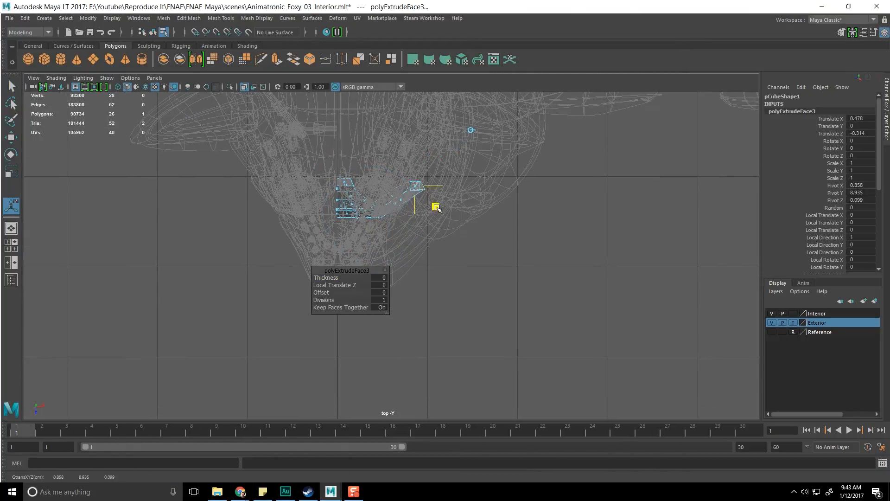
{"action": "key", "text": "space"}
{"action": "key", "text": "space"}
{"action": "left_click_drag", "start_coordinate": [513, 223], "coordinate": [458, 216], "text": "alt"}
{"action": "left_click_drag", "start_coordinate": [397, 252], "coordinate": [406, 245]}
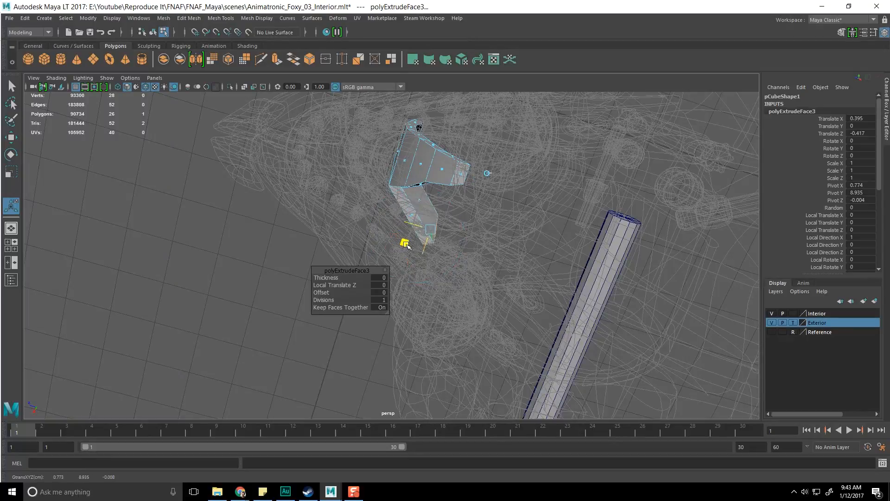
Step: Extrude the rib's end face to add a second segment running toward the back of the chest
{"action": "mouse_move", "coordinate": [441, 276]}
{"action": "left_mouse_down", "text": "alt"}
{"action": "mouse_move", "coordinate": [426, 287]}
{"action": "mouse_move", "coordinate": [399, 255]}
{"action": "mouse_move", "coordinate": [438, 259]}
{"action": "left_mouse_up", "text": "alt"}
{"action": "right_click_drag", "start_coordinate": [440, 263], "coordinate": [592, 304], "text": "alt"}
{"action": "left_click_drag", "start_coordinate": [592, 304], "coordinate": [491, 248], "text": "alt"}
{"action": "middle_click_drag", "start_coordinate": [586, 240], "coordinate": [446, 207], "text": "alt"}
{"action": "left_click_drag", "start_coordinate": [411, 218], "coordinate": [459, 265], "text": "alt"}
{"action": "left_click_drag", "start_coordinate": [394, 346], "coordinate": [473, 310], "text": "alt"}
{"action": "key", "text": "q"}
{"action": "left_click", "coordinate": [502, 280]}
{"action": "scroll", "coordinate": [504, 278], "scroll_direction": "down", "scroll_amount": 2}
{"action": "left_click_drag", "start_coordinate": [504, 278], "coordinate": [459, 260], "text": "alt"}
{"action": "left_click", "coordinate": [420, 224]}
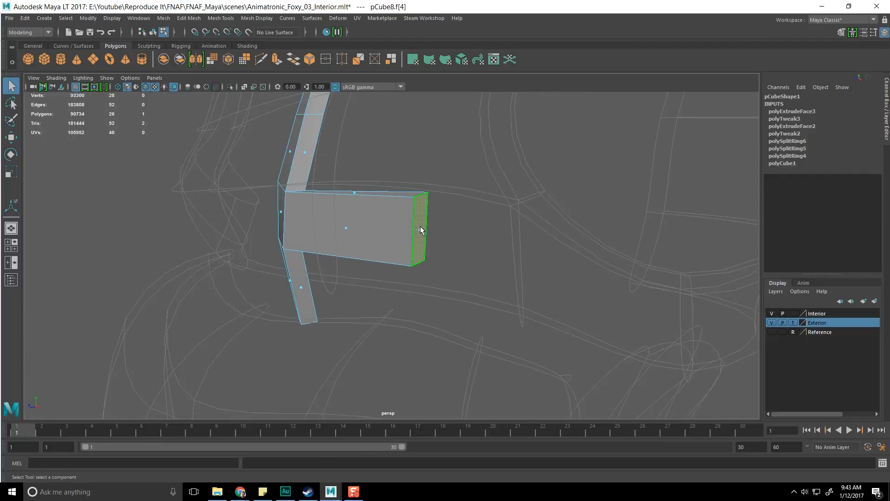
{"action": "right_click_drag", "start_coordinate": [420, 224], "coordinate": [423, 250], "text": "shift"}
{"action": "left_click_drag", "start_coordinate": [515, 277], "coordinate": [316, 241], "text": "alt"}
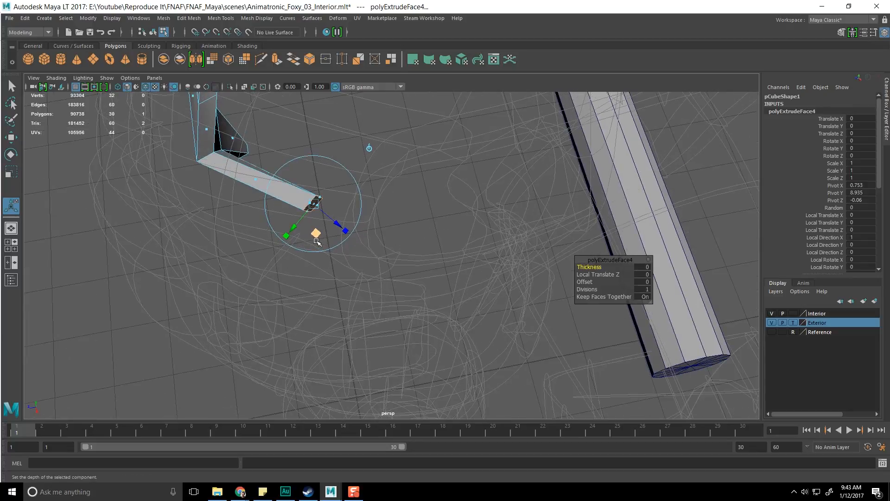
{"action": "left_click_drag", "start_coordinate": [443, 239], "coordinate": [558, 185]}
Step: Adjust the second rib segment's extrusion offset with Local Translate Z 0.589 and Translate Y -0.672
{"action": "right_click_drag", "start_coordinate": [558, 185], "coordinate": [512, 203], "text": "alt"}
{"action": "middle_click_drag", "start_coordinate": [512, 204], "coordinate": [503, 254], "text": "alt"}
{"action": "left_click_drag", "start_coordinate": [503, 254], "coordinate": [489, 262], "text": "alt"}
{"action": "left_click_drag", "start_coordinate": [456, 223], "coordinate": [465, 280]}
{"action": "key", "text": "ctrl+z"}
{"action": "left_click", "coordinate": [508, 190]}
{"action": "middle_click_drag", "start_coordinate": [392, 236], "coordinate": [393, 216], "text": "alt"}
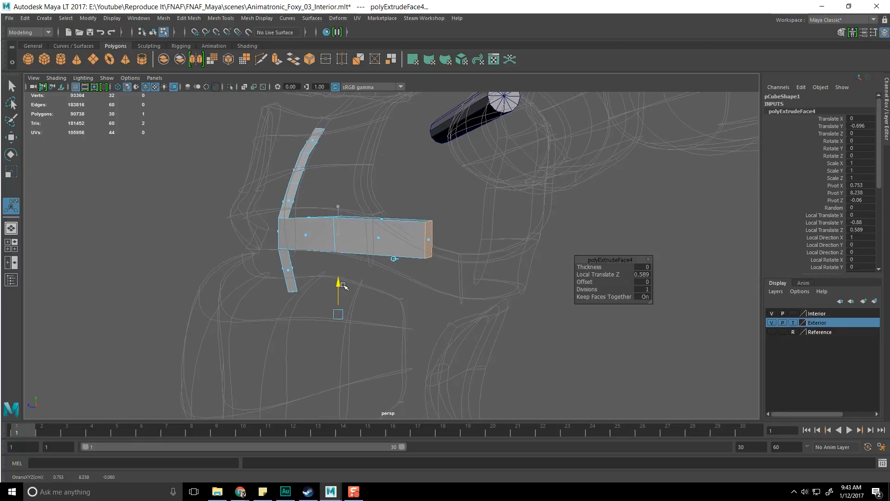
{"action": "left_click_drag", "start_coordinate": [343, 284], "coordinate": [441, 346], "text": "alt"}
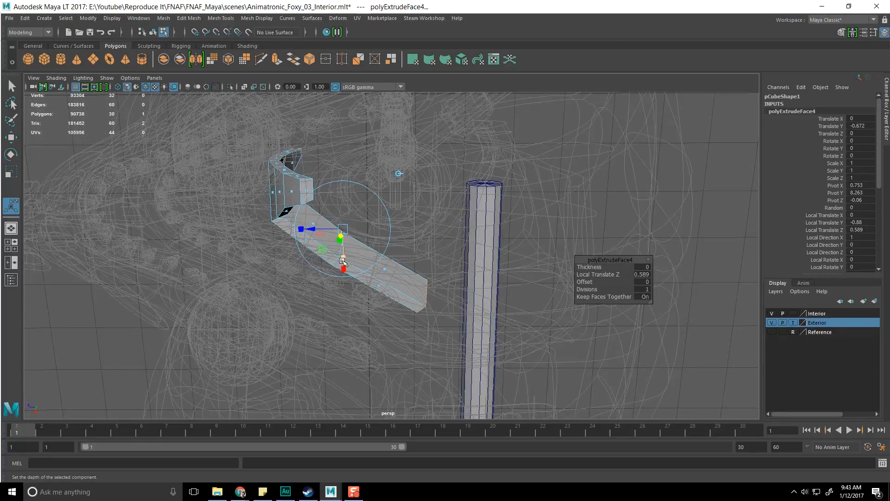
{"action": "left_click_drag", "start_coordinate": [417, 256], "coordinate": [491, 222], "text": "alt"}
{"action": "right_click_drag", "start_coordinate": [491, 223], "coordinate": [547, 241], "text": "alt"}
{"action": "key", "text": "q"}
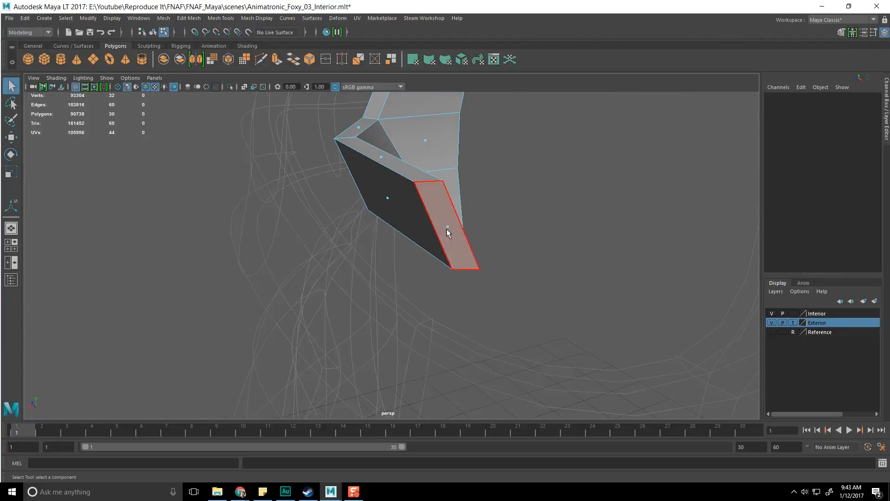
Step: Rotate the rib's end face slightly about the vertical axis
{"action": "left_click", "coordinate": [448, 230]}
{"action": "key", "text": "e"}
{"action": "key", "text": "r"}
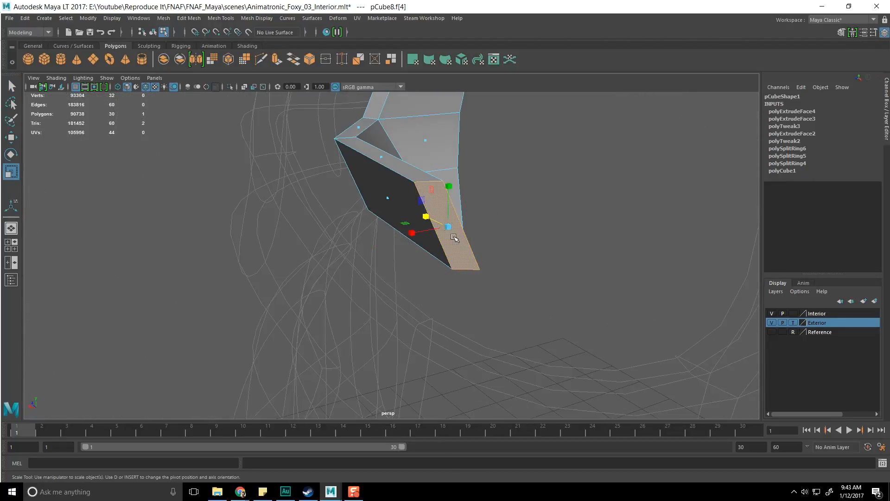
{"action": "key", "text": "e"}
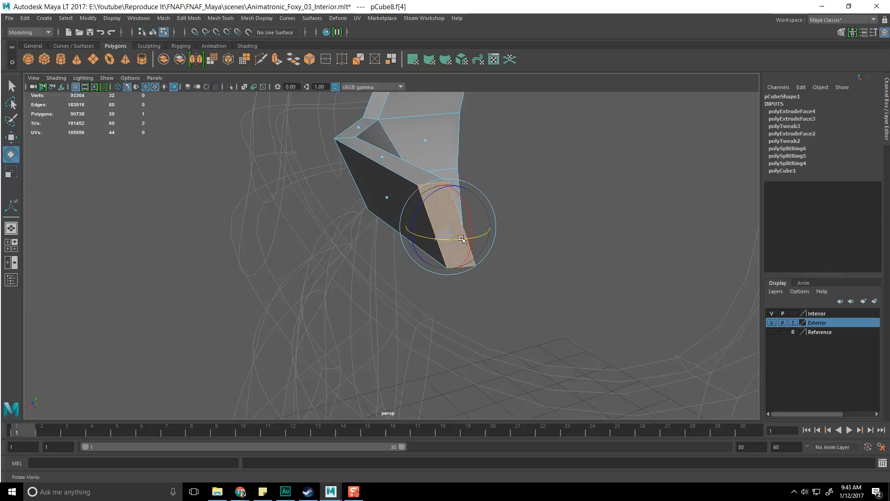
{"action": "left_click_drag", "start_coordinate": [517, 238], "coordinate": [468, 217], "text": "alt"}
Step: Extrude the rotated end face into a third rib segment with a Local Translate Z of 0.672
{"action": "key", "text": "ctrl+e"}
{"action": "left_click_drag", "start_coordinate": [482, 250], "coordinate": [441, 236], "text": "alt"}
{"action": "left_click_drag", "start_coordinate": [371, 225], "coordinate": [515, 275]}
{"action": "key", "text": "q"}
Step: Set the Rotate tool's axis orientation to Component for the third segment's end face
{"action": "left_click_drag", "start_coordinate": [507, 242], "coordinate": [488, 232], "text": "alt"}
{"action": "scroll", "coordinate": [487, 237], "scroll_direction": "up", "scroll_amount": 3}
{"action": "key", "text": "w"}
{"action": "key", "text": "e"}
{"action": "left_click_drag", "start_coordinate": [390, 320], "coordinate": [364, 255], "text": "alt"}
{"action": "double_click", "coordinate": [11, 153]}
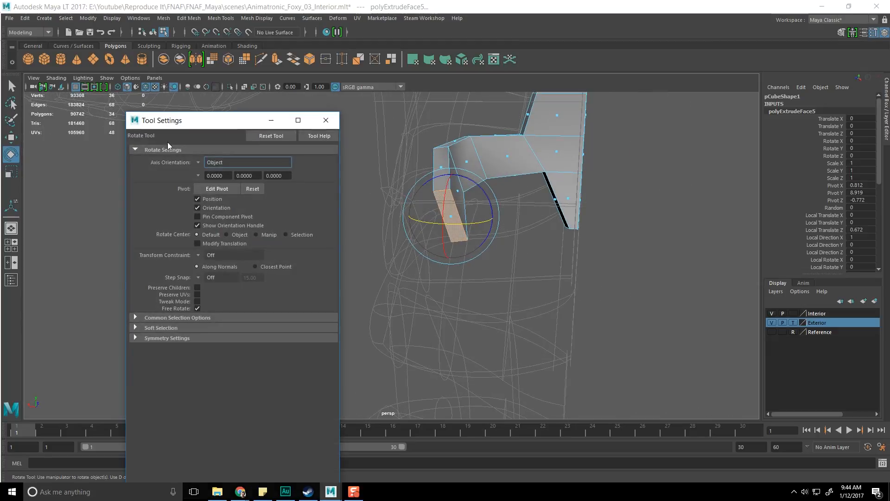
{"action": "left_click", "coordinate": [204, 165]}
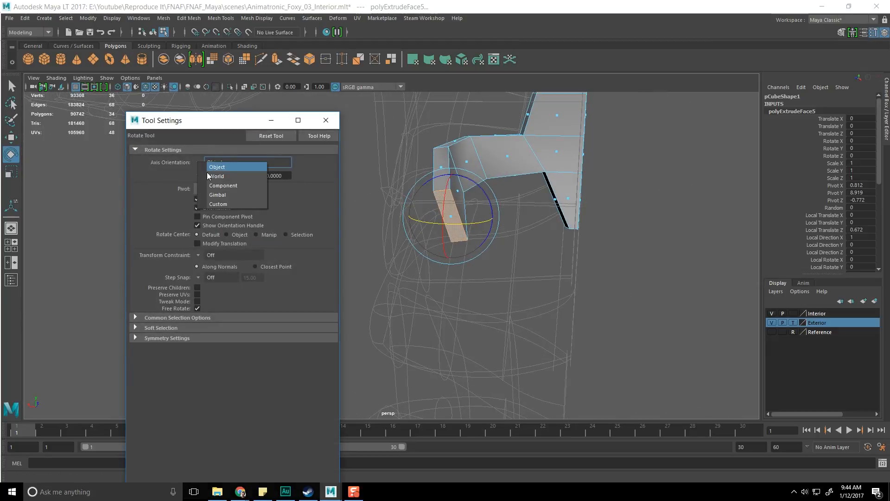
{"action": "left_click", "coordinate": [212, 182]}
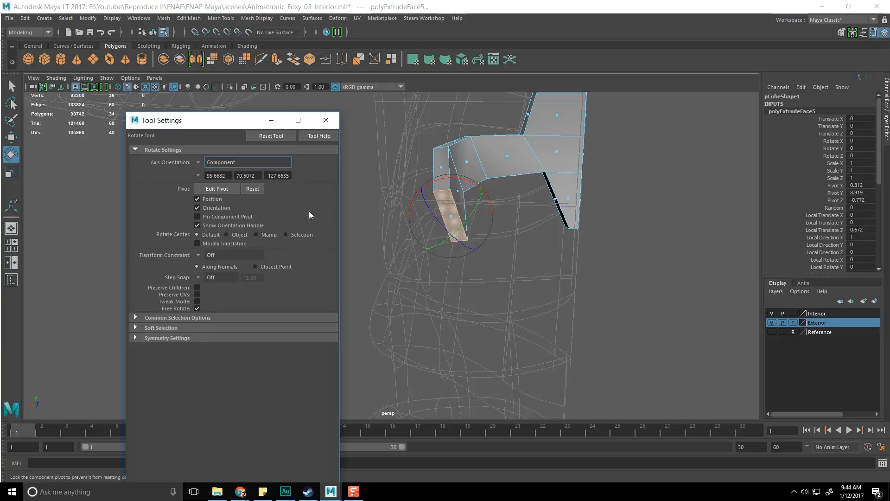
Step: Place the end face's rotation pivot on its upper edge and align the pivot's orientation to that edge
{"action": "left_click", "coordinate": [216, 188]}
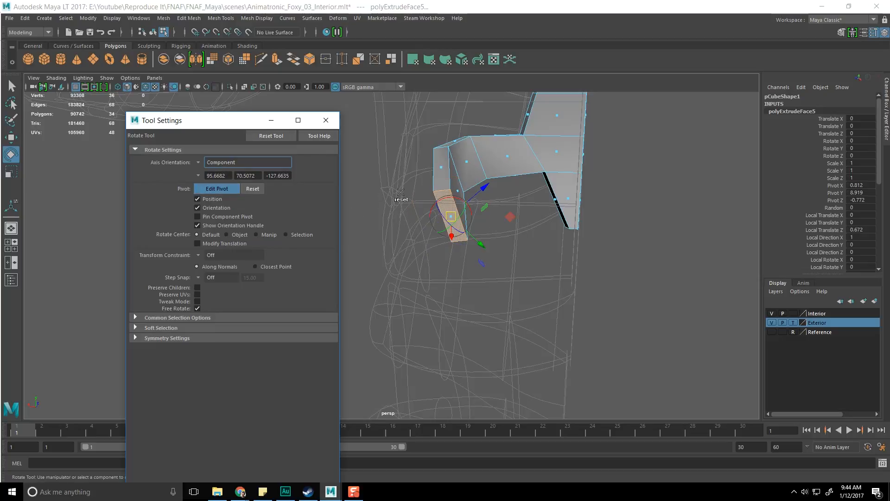
{"action": "left_click", "coordinate": [444, 189]}
{"action": "left_click_drag", "start_coordinate": [522, 178], "coordinate": [452, 194], "text": "alt"}
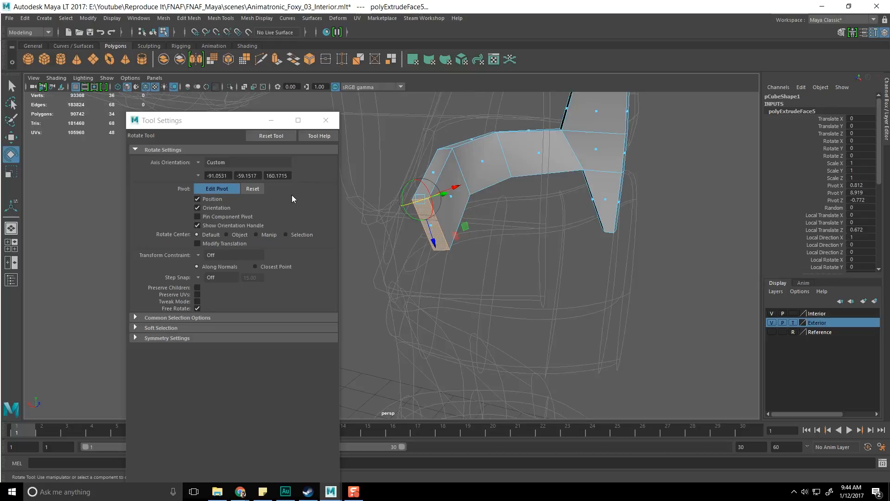
{"action": "left_click", "coordinate": [261, 189]}
{"action": "left_click", "coordinate": [422, 195]}
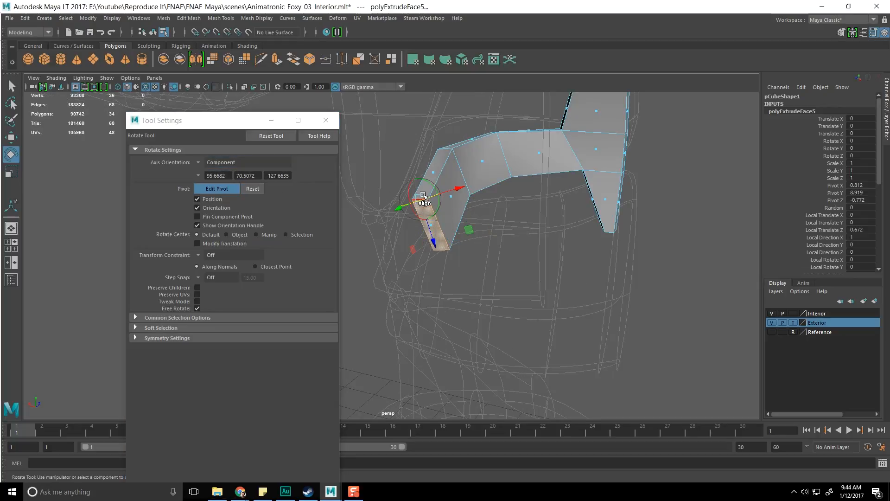
{"action": "left_click", "coordinate": [227, 189]}
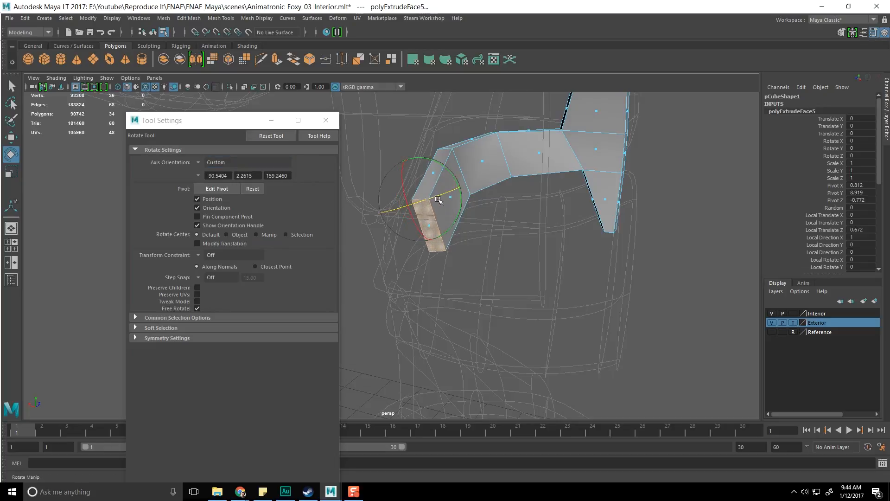
Step: Set the Rotate tool's axis orientation to Object and clear the face selection
{"action": "left_click_drag", "start_coordinate": [453, 203], "coordinate": [519, 199], "text": "alt"}
{"action": "left_click", "coordinate": [323, 121]}
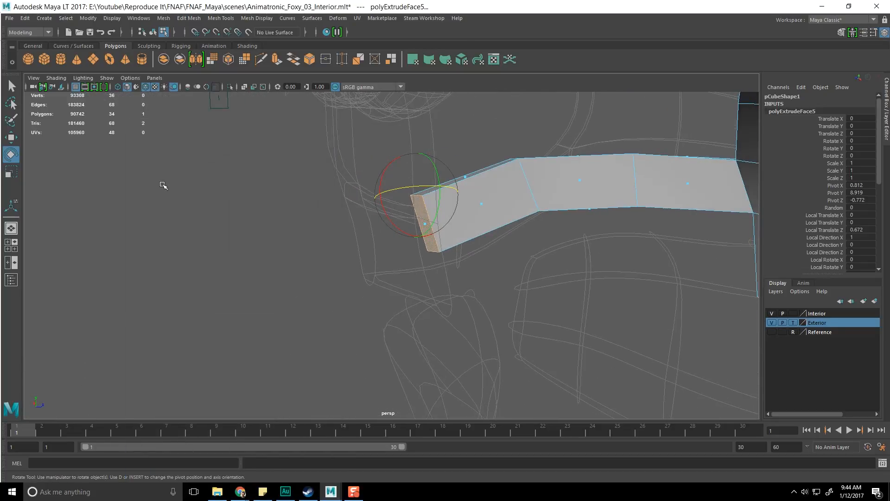
{"action": "double_click", "coordinate": [20, 156]}
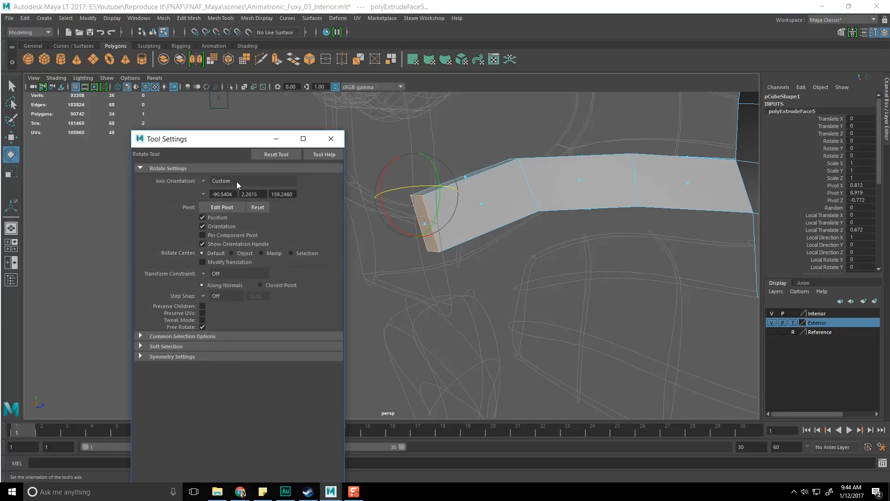
{"action": "left_click", "coordinate": [218, 180]}
{"action": "left_click", "coordinate": [216, 189]}
{"action": "left_click_drag", "start_coordinate": [482, 223], "coordinate": [462, 225], "text": "alt"}
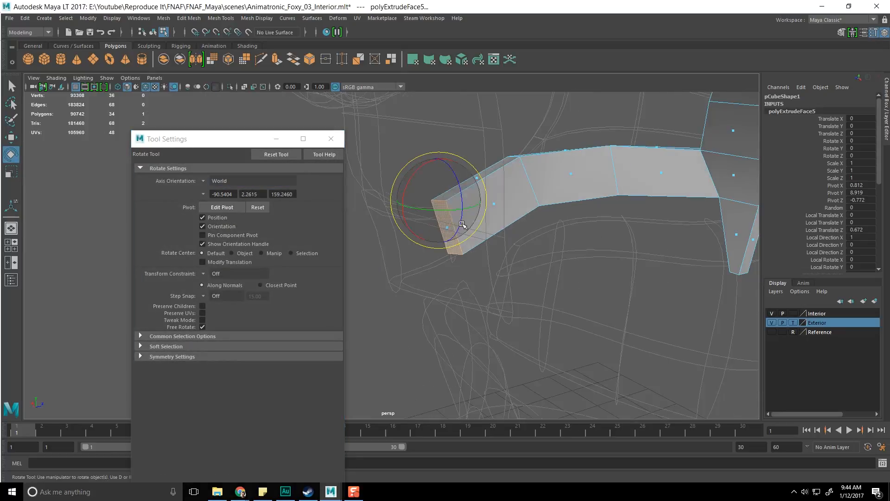
{"action": "left_click", "coordinate": [202, 181]}
{"action": "left_click", "coordinate": [241, 178]}
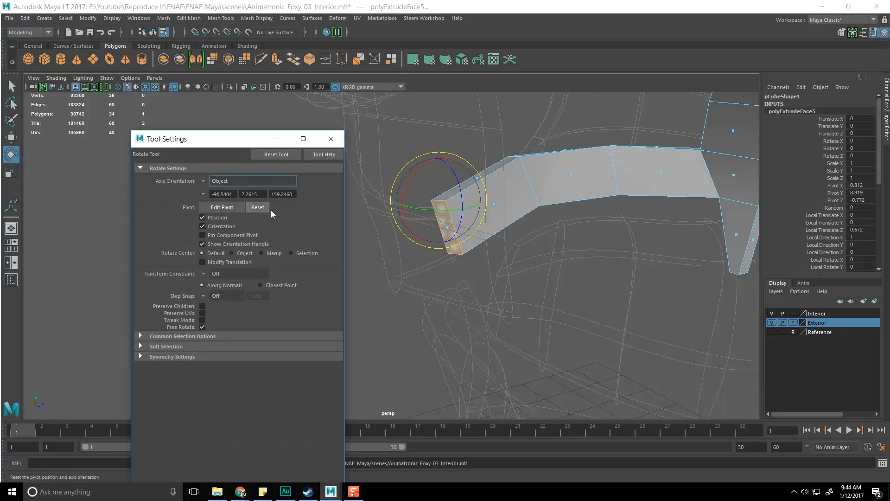
{"action": "left_click", "coordinate": [453, 256], "text": "ctrl"}
{"action": "left_click", "coordinate": [331, 139]}
Step: Extrude the rib's rear face toward the body's center with Local Translate Y 0.728, Z 0.422 and Translate X -0.408, Y 0.736, Z 0.117
{"action": "left_click_drag", "start_coordinate": [338, 195], "coordinate": [455, 240], "text": "alt"}
{"action": "key", "text": "q"}
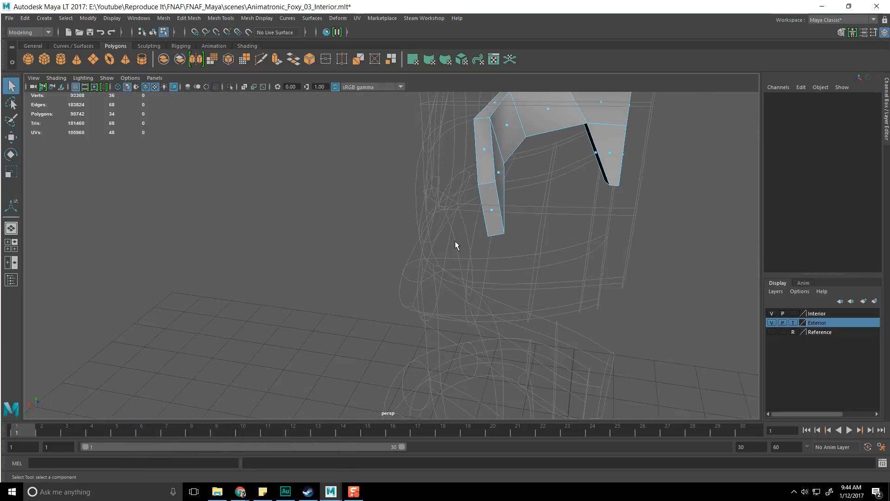
{"action": "left_click_drag", "start_coordinate": [408, 222], "coordinate": [525, 215], "text": "alt"}
{"action": "left_click", "coordinate": [459, 188]}
{"action": "right_click_drag", "start_coordinate": [421, 186], "coordinate": [422, 211], "text": "shift"}
{"action": "left_click_drag", "start_coordinate": [523, 222], "coordinate": [376, 275], "text": "alt"}
{"action": "left_click_drag", "start_coordinate": [402, 245], "coordinate": [554, 242]}
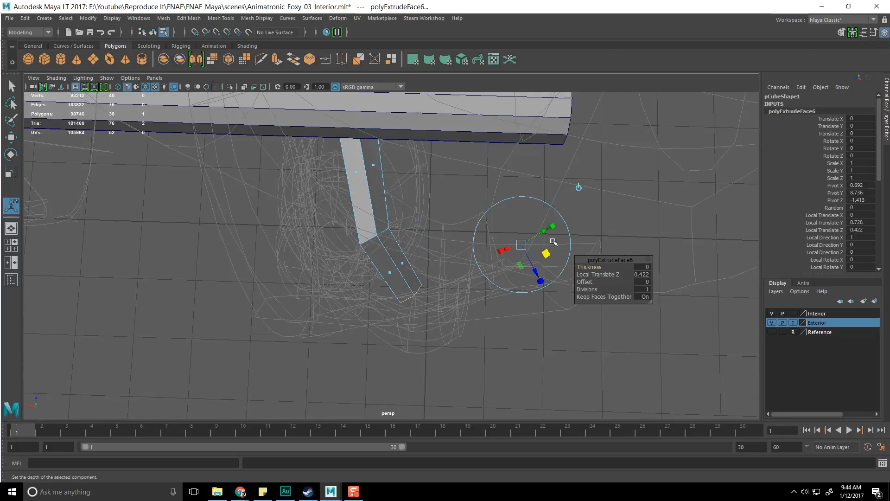
{"action": "left_click_drag", "start_coordinate": [443, 245], "coordinate": [435, 185], "text": "alt"}
{"action": "left_click_drag", "start_coordinate": [376, 157], "coordinate": [377, 39]}
{"action": "left_click_drag", "start_coordinate": [429, 222], "coordinate": [334, 227], "text": "alt"}
{"action": "left_click_drag", "start_coordinate": [415, 231], "coordinate": [446, 179]}
{"action": "left_click_drag", "start_coordinate": [481, 267], "coordinate": [450, 185], "text": "alt"}
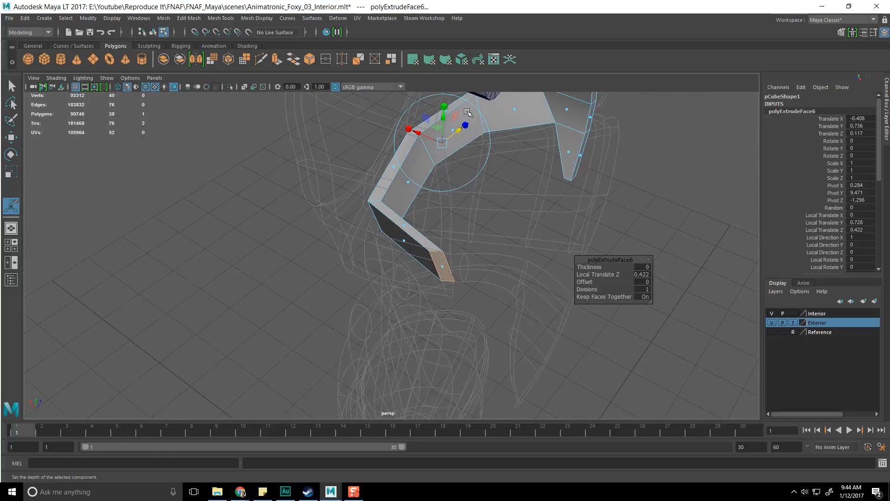
Step: Snap the extruded rear end face sideways onto the model's center grid line
{"action": "key", "text": "q"}
{"action": "key", "text": "e"}
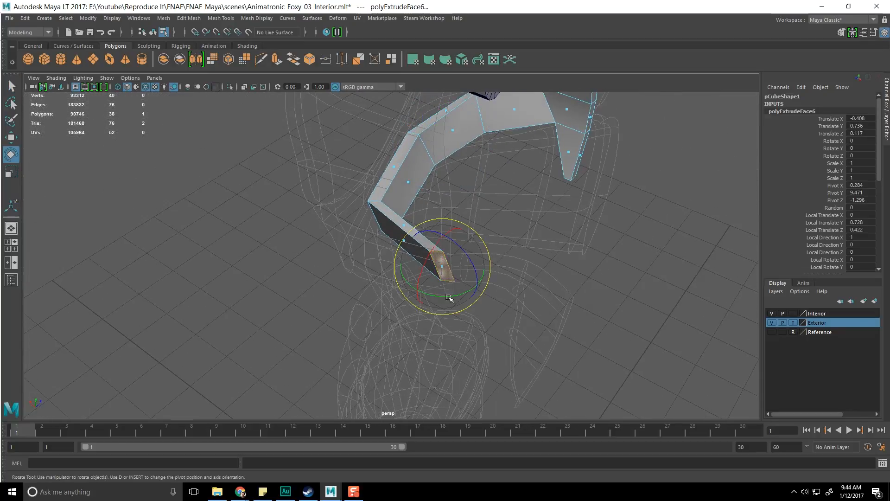
{"action": "left_click_drag", "start_coordinate": [494, 293], "coordinate": [468, 301], "text": "alt"}
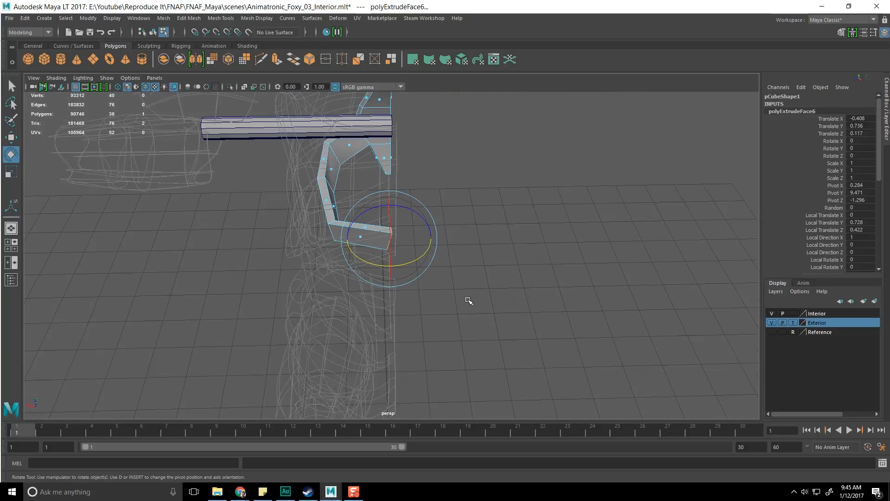
{"action": "key", "text": "r"}
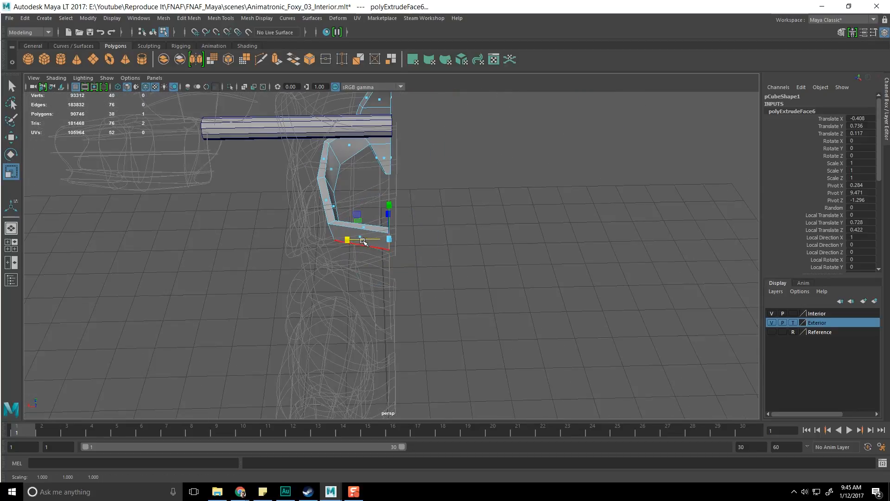
{"action": "scroll", "coordinate": [395, 251], "scroll_direction": "down", "scroll_amount": 5}
{"action": "key", "text": "w"}
{"action": "scroll", "coordinate": [405, 268], "scroll_direction": "down", "scroll_amount": 3}
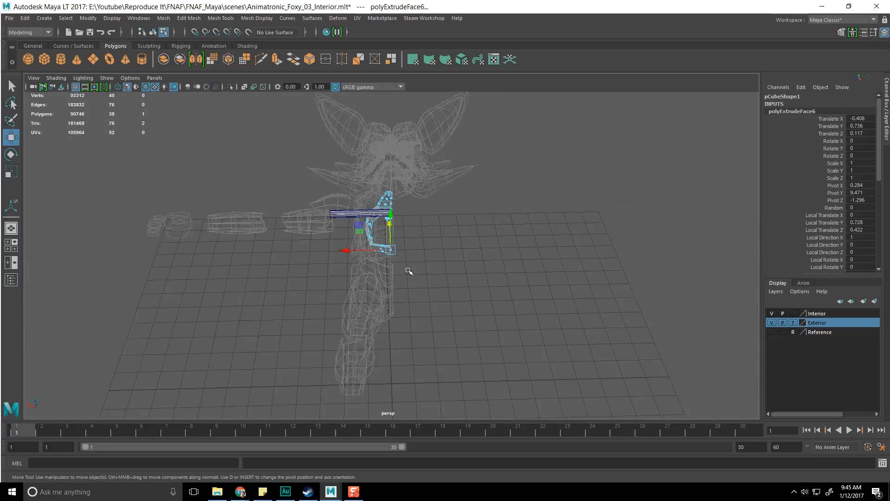
{"action": "middle_click_drag", "start_coordinate": [406, 268], "coordinate": [414, 238], "text": "alt"}
{"action": "left_click", "coordinate": [355, 218]}
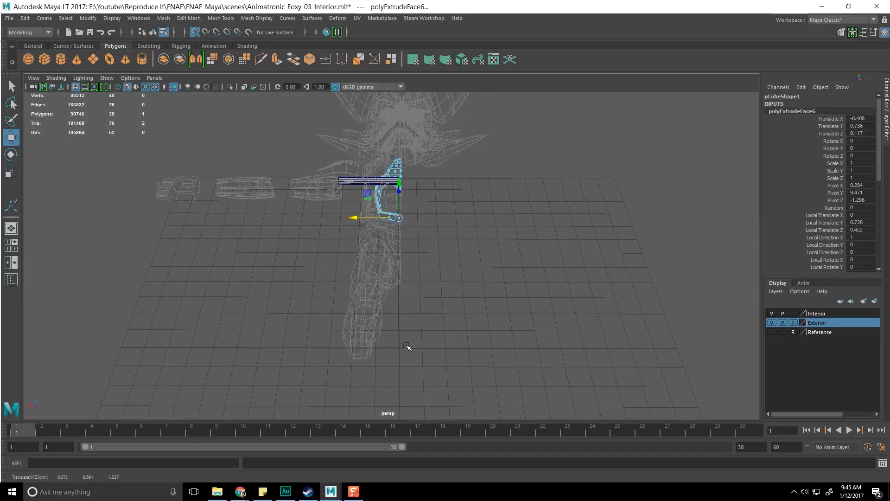
{"action": "key", "text": "q"}
{"action": "left_click", "coordinate": [469, 280]}
{"action": "middle_click_drag", "start_coordinate": [495, 274], "coordinate": [505, 312], "text": "alt"}
{"action": "left_click_drag", "start_coordinate": [505, 312], "coordinate": [441, 302], "text": "alt"}
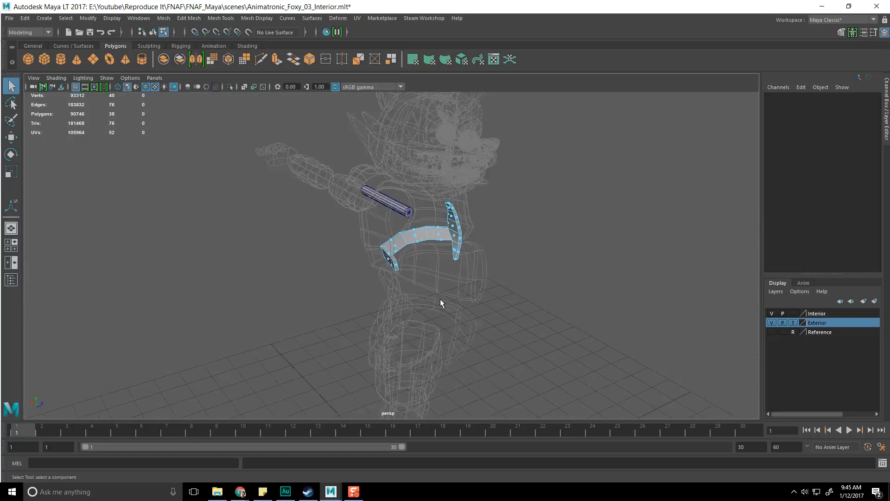
{"action": "scroll", "coordinate": [441, 301], "scroll_direction": "up", "scroll_amount": 6}
Step: Delete the six faces lying on the centerline, along the chest plate's inner side and at the rib's rear end
{"action": "key", "text": "F8"}
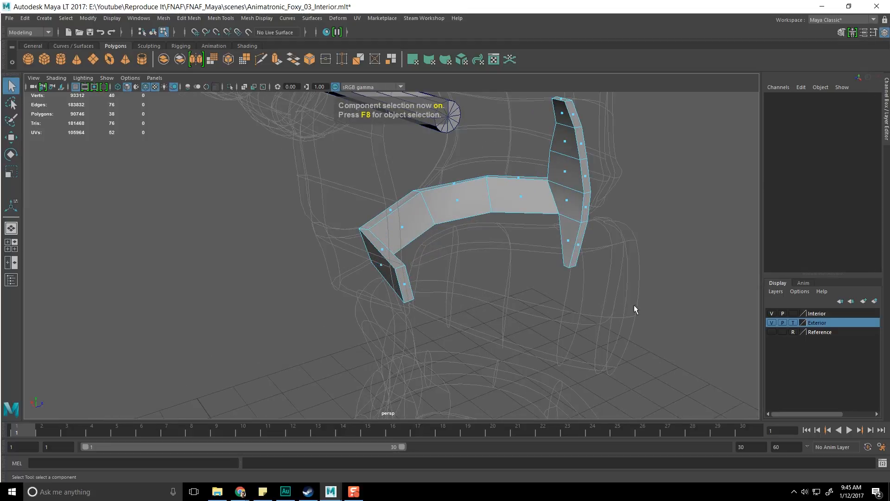
{"action": "left_click", "coordinate": [654, 305]}
{"action": "left_click_drag", "start_coordinate": [619, 274], "coordinate": [298, 246], "text": "alt"}
{"action": "right_click_drag", "start_coordinate": [298, 235], "coordinate": [302, 271]}
{"action": "left_click_drag", "start_coordinate": [304, 272], "coordinate": [366, 287], "text": "alt"}
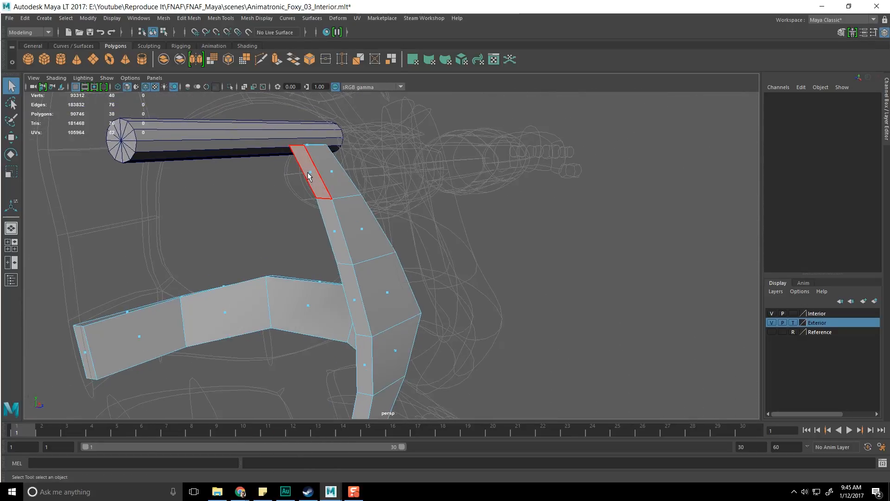
{"action": "left_click", "coordinate": [309, 176]}
{"action": "left_click", "coordinate": [335, 235], "text": "shift"}
{"action": "middle_click_drag", "start_coordinate": [357, 282], "coordinate": [370, 247], "text": "alt"}
{"action": "left_click", "coordinate": [370, 264], "text": "shift"}
{"action": "left_click", "coordinate": [385, 300], "text": "shift"}
{"action": "middle_click_drag", "start_coordinate": [386, 295], "coordinate": [401, 254], "text": "alt"}
{"action": "left_click", "coordinate": [397, 327], "text": "shift"}
{"action": "left_click_drag", "start_coordinate": [376, 361], "coordinate": [466, 350], "text": "alt"}
{"action": "key", "text": "ctrl+z"}
{"action": "left_click", "coordinate": [482, 330], "text": "shift"}
{"action": "left_click_drag", "start_coordinate": [235, 339], "coordinate": [172, 338], "text": "alt"}
{"action": "key", "text": "Delete"}
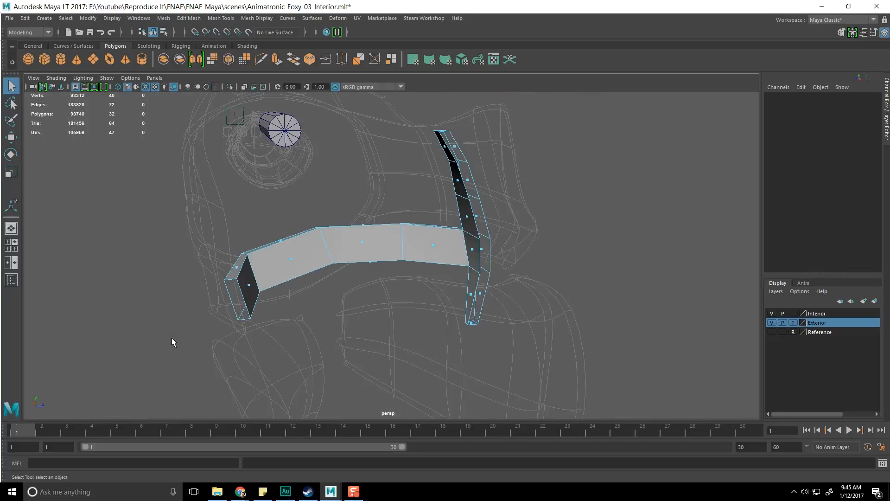
Step: Clear the face selection and save the scene
{"action": "left_click_drag", "start_coordinate": [264, 352], "coordinate": [396, 374], "text": "alt"}
{"action": "key", "text": "F8"}
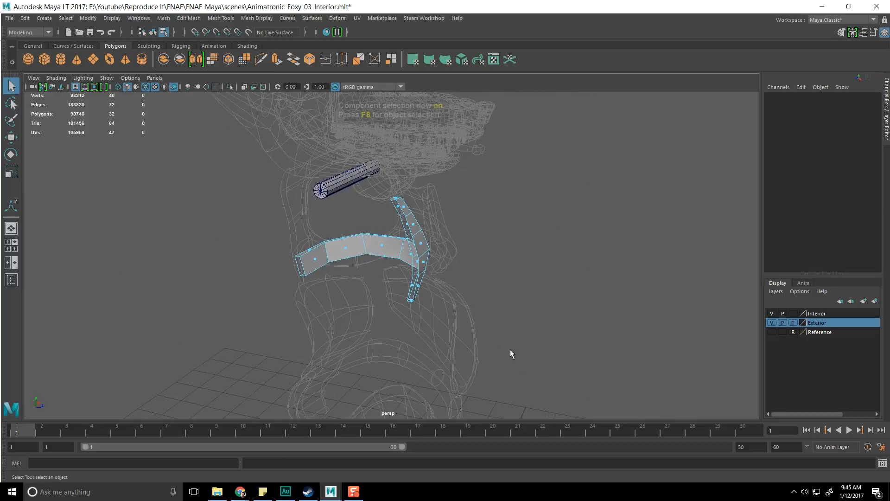
{"action": "left_click", "coordinate": [593, 308]}
{"action": "key", "text": "ctrl+s"}
Step: Bevel the edge loop at the rib's middle bend with a Fraction of 0.5 and 2 segments
{"action": "left_click_drag", "start_coordinate": [592, 309], "coordinate": [405, 282], "text": "alt"}
{"action": "scroll", "coordinate": [438, 281], "scroll_direction": "up", "scroll_amount": 5}
{"action": "right_click_drag", "start_coordinate": [405, 236], "coordinate": [411, 211]}
{"action": "left_click", "coordinate": [420, 257]}
{"action": "right_click_drag", "start_coordinate": [420, 259], "coordinate": [460, 261], "text": "shift"}
{"action": "left_click_drag", "start_coordinate": [464, 287], "coordinate": [449, 293], "text": "alt"}
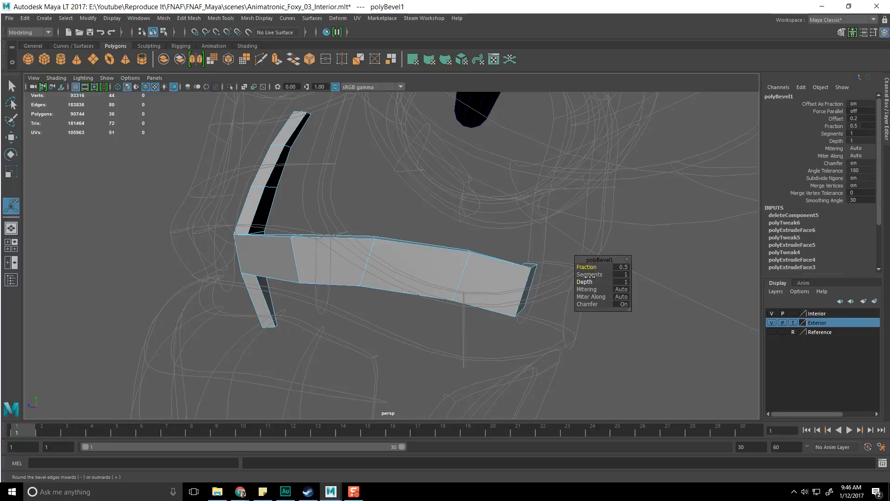
{"action": "left_click_drag", "start_coordinate": [399, 274], "coordinate": [362, 279], "text": "alt"}
{"action": "key", "text": "q"}
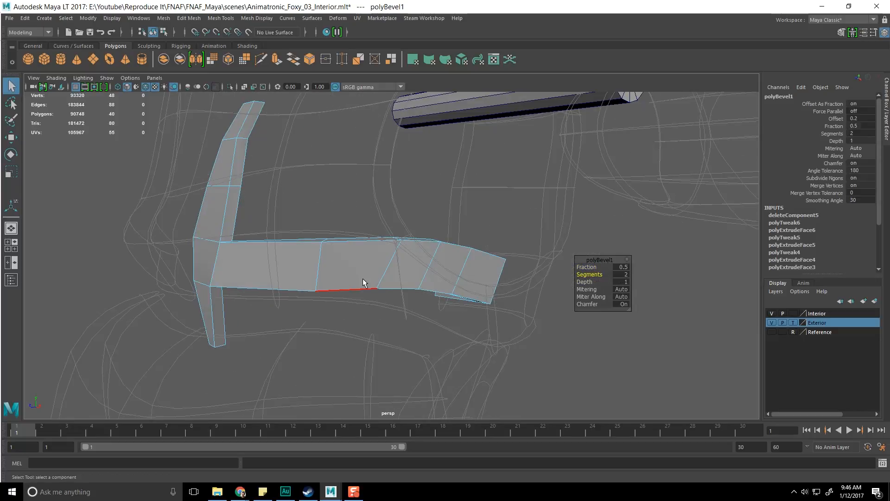
Step: Bevel the rib's bend nearest the chest plate with a Fraction of 0.8 and 2 segments
{"action": "key", "text": "F8"}
{"action": "left_click_drag", "start_coordinate": [329, 269], "coordinate": [353, 273], "text": "alt"}
{"action": "right_click_drag", "start_coordinate": [355, 260], "coordinate": [363, 255], "text": "shift"}
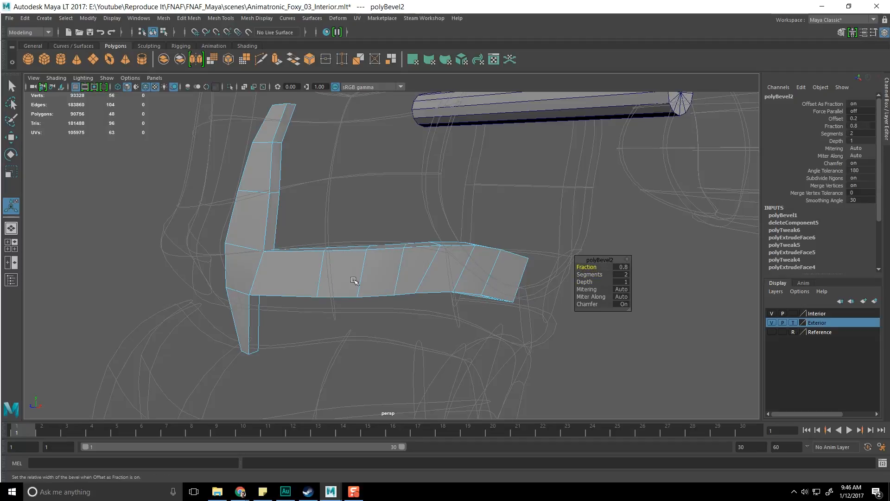
{"action": "left_click_drag", "start_coordinate": [354, 280], "coordinate": [372, 278], "text": "alt"}
{"action": "left_click", "coordinate": [378, 224]}
Step: Bevel the edge loop at the rib's rear corner and return to object selection
{"action": "left_click_drag", "start_coordinate": [538, 291], "coordinate": [462, 309], "text": "alt"}
{"action": "right_click_drag", "start_coordinate": [455, 263], "coordinate": [458, 218]}
{"action": "left_click", "coordinate": [472, 344]}
{"action": "right_click_drag", "start_coordinate": [473, 344], "coordinate": [511, 330], "text": "shift"}
{"action": "left_click_drag", "start_coordinate": [511, 330], "coordinate": [484, 295], "text": "alt"}
{"action": "left_click_drag", "start_coordinate": [593, 275], "coordinate": [407, 276]}
{"action": "key", "text": "q"}
{"action": "key", "text": "F8"}
{"action": "scroll", "coordinate": [373, 254], "scroll_direction": "up", "scroll_amount": 3}
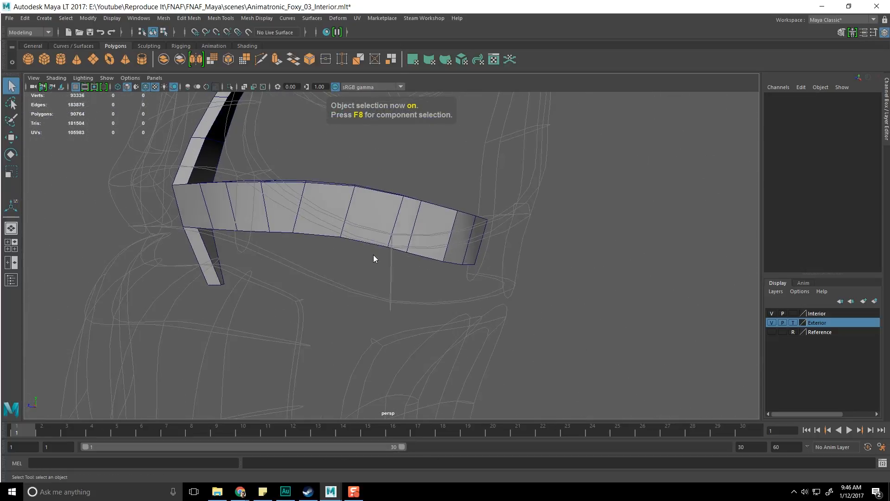
Step: Move the middle bevel's edge loop along the rib toward the chest plate to even out the spacing
{"action": "right_click_drag", "start_coordinate": [392, 225], "coordinate": [378, 193]}
{"action": "double_click", "coordinate": [393, 218]}
{"action": "key", "text": "w"}
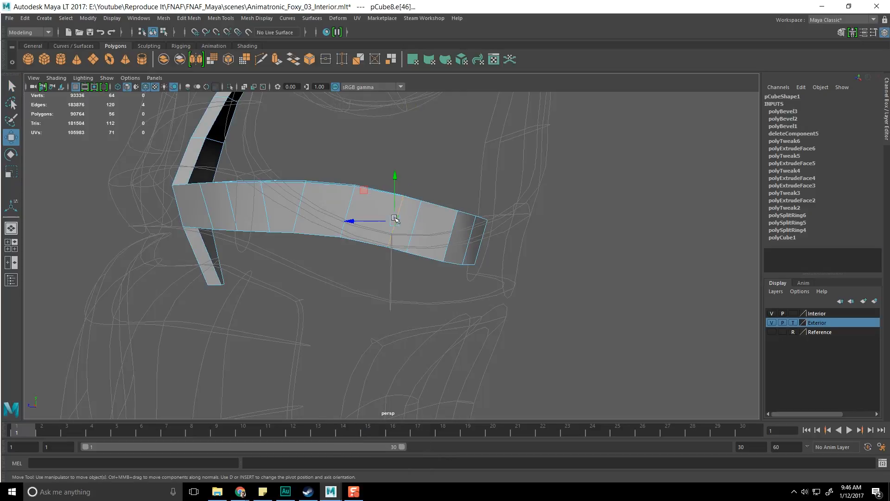
{"action": "left_click_drag", "start_coordinate": [380, 249], "coordinate": [384, 239], "text": "alt"}
{"action": "left_click_drag", "start_coordinate": [368, 186], "coordinate": [355, 180]}
Step: Move the next edge loop closer to the chest plate slightly rearward along the rib
{"action": "left_click_drag", "start_coordinate": [320, 214], "coordinate": [405, 195], "text": "alt"}
{"action": "left_click", "coordinate": [340, 217]}
{"action": "key", "text": "e"}
{"action": "key", "text": "ctrl+z"}
{"action": "key", "text": "w"}
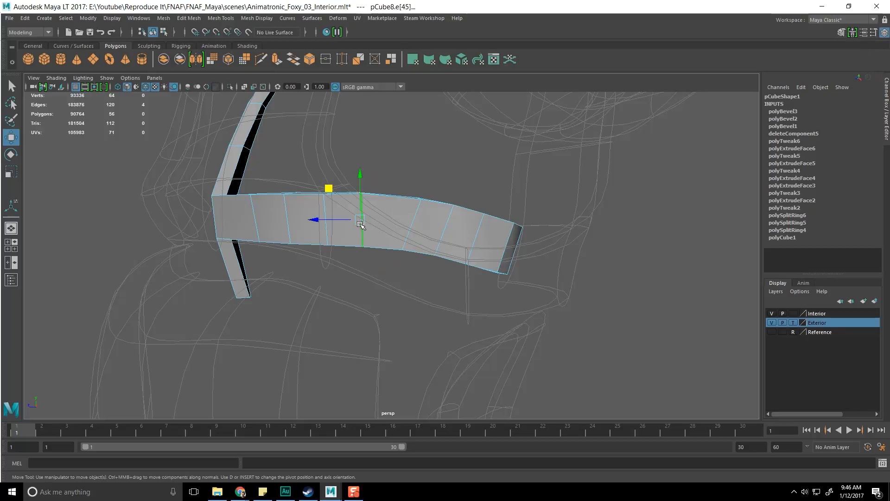
{"action": "left_click_drag", "start_coordinate": [343, 195], "coordinate": [336, 191]}
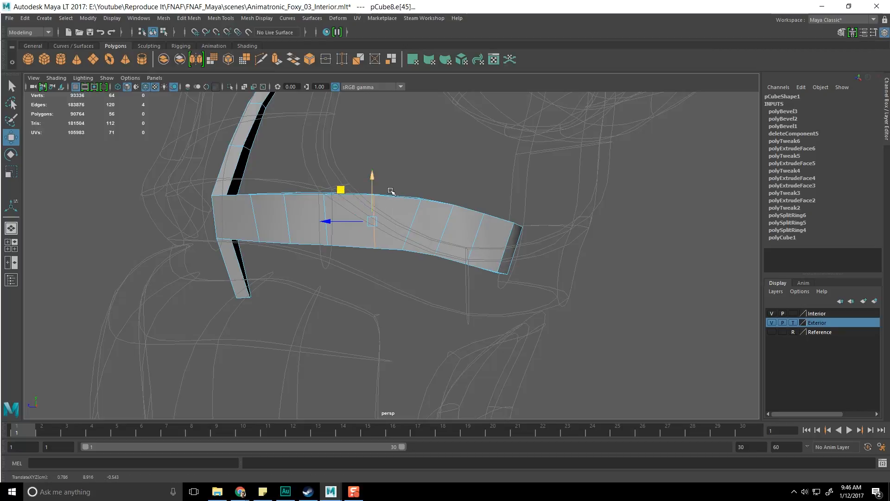
{"action": "key", "text": "e"}
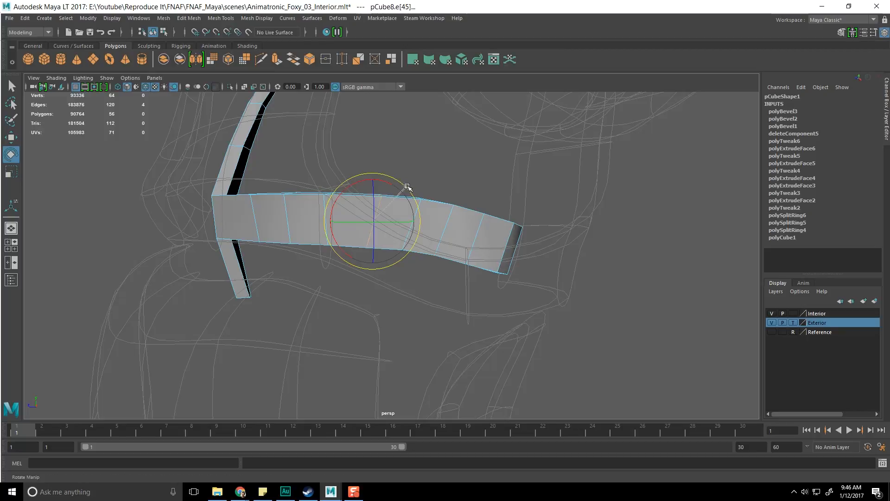
{"action": "key", "text": "w"}
{"action": "left_click", "coordinate": [423, 183]}
Step: Return to object selection, deselect the chest plate, and turn off Wireframe on Shaded in the viewport
{"action": "left_click_drag", "start_coordinate": [403, 186], "coordinate": [311, 266], "text": "alt"}
{"action": "left_click_drag", "start_coordinate": [412, 289], "coordinate": [366, 266], "text": "alt"}
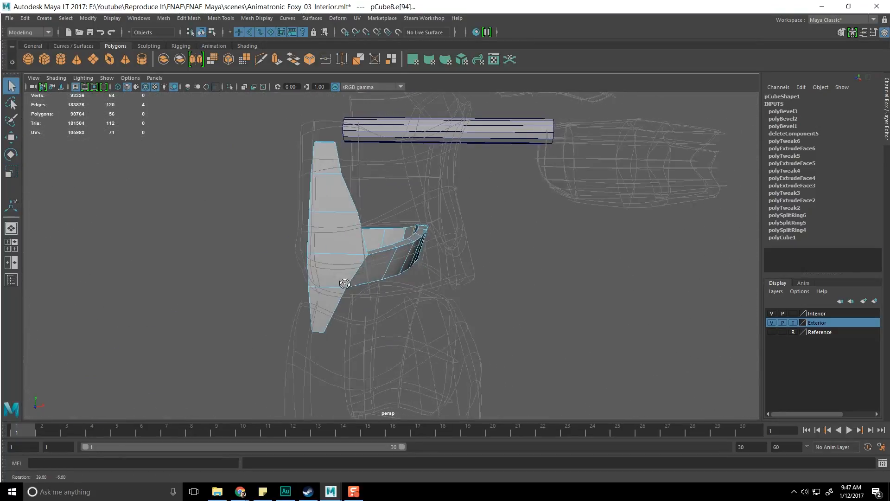
{"action": "scroll", "coordinate": [324, 286], "scroll_direction": "up", "scroll_amount": 3}
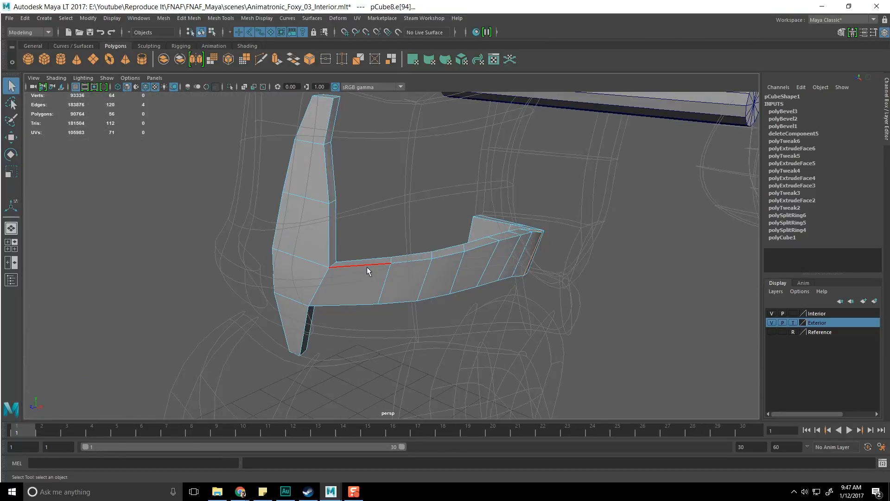
{"action": "key", "text": "F8"}
{"action": "left_click", "coordinate": [199, 240]}
{"action": "left_click", "coordinate": [319, 219]}
{"action": "left_click_drag", "start_coordinate": [320, 219], "coordinate": [314, 238], "text": "alt"}
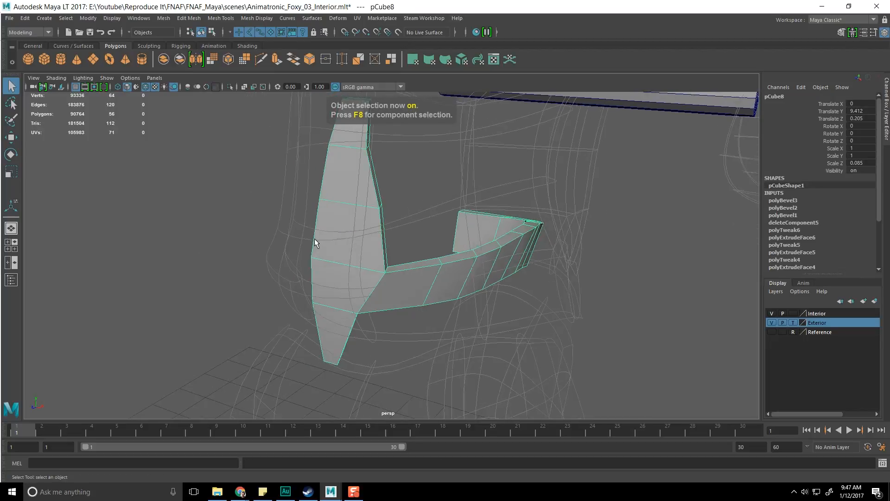
{"action": "scroll", "coordinate": [314, 238], "scroll_direction": "down", "scroll_amount": 3}
{"action": "left_click", "coordinate": [288, 239]}
{"action": "left_click", "coordinate": [68, 76]}
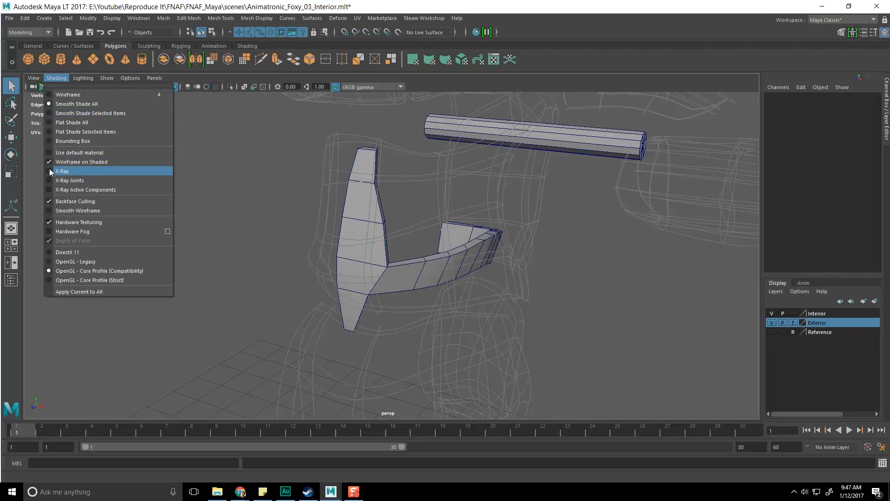
{"action": "left_click", "coordinate": [50, 161]}
Step: Apply Set Normal Angle with an angle of 30 to the chest plate mesh
{"action": "mouse_move", "coordinate": [129, 197]}
{"action": "left_mouse_down", "text": "alt"}
{"action": "mouse_move", "coordinate": [304, 231]}
{"action": "mouse_move", "coordinate": [285, 215]}
{"action": "mouse_move", "coordinate": [293, 217]}
{"action": "left_mouse_up", "text": "alt"}
{"action": "left_click", "coordinate": [305, 211]}
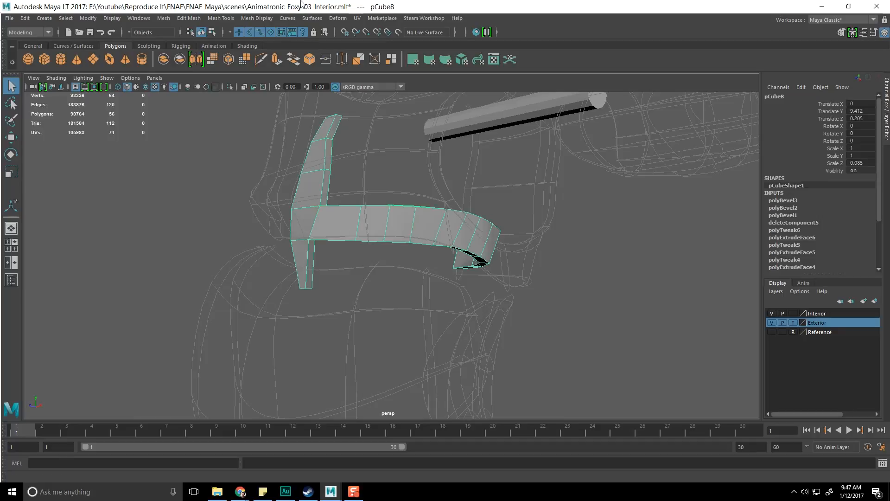
{"action": "left_click", "coordinate": [249, 20]}
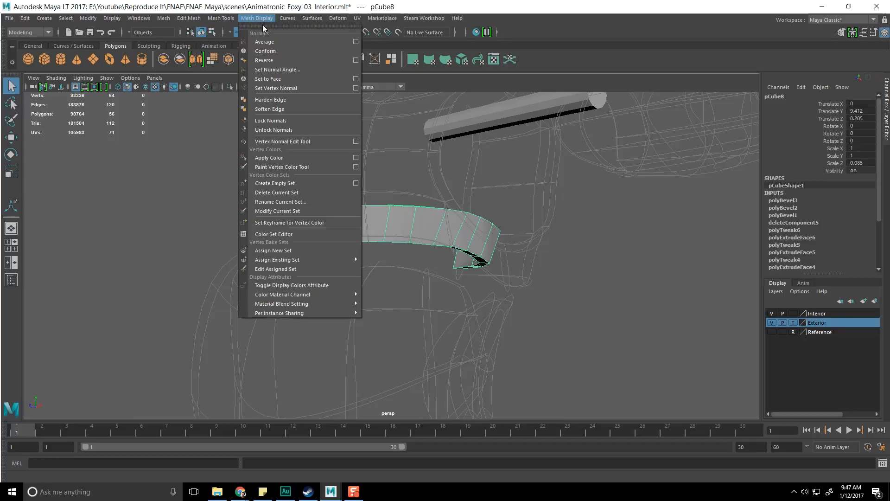
{"action": "left_click", "coordinate": [278, 69]}
{"action": "left_click", "coordinate": [431, 314]}
{"action": "left_click_drag", "start_coordinate": [426, 153], "coordinate": [565, 140]}
{"action": "left_click", "coordinate": [330, 165]}
{"action": "left_click_drag", "start_coordinate": [330, 162], "coordinate": [369, 244], "text": "alt"}
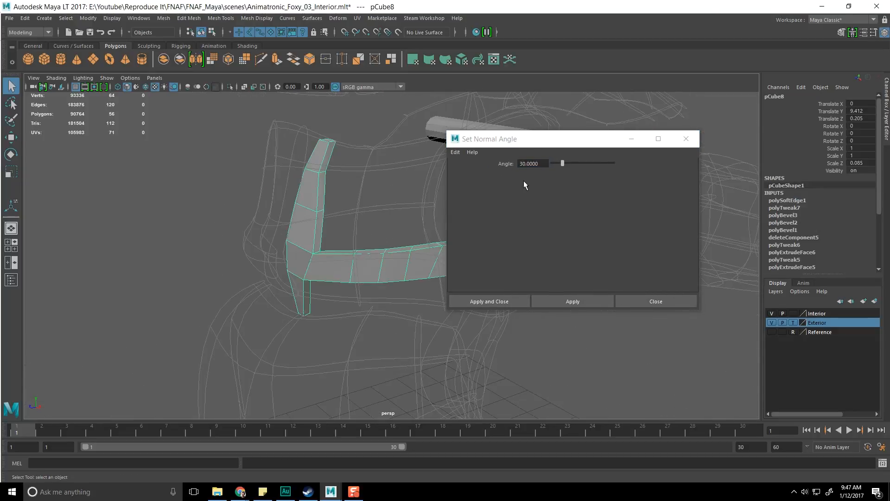
Step: Reapply the chest plate's normal angle at 60 and close the settings
{"action": "left_click", "coordinate": [538, 164]}
{"action": "type", "text": "60"}
{"action": "left_click", "coordinate": [571, 300]}
{"action": "left_click", "coordinate": [643, 303]}
Step: Examine the softened shading along the rib and where it joins the chest plate
{"action": "left_click", "coordinate": [394, 222]}
{"action": "left_click_drag", "start_coordinate": [394, 221], "coordinate": [310, 302], "text": "alt"}
{"action": "left_click", "coordinate": [313, 297]}
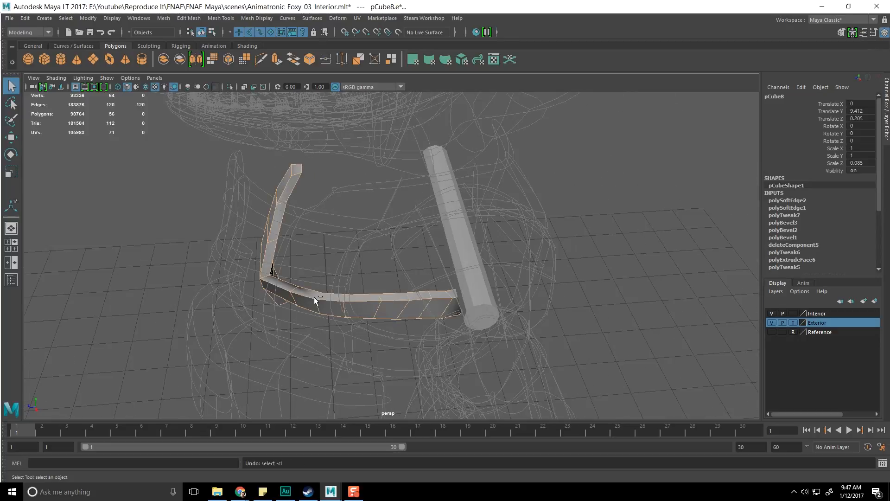
{"action": "left_click_drag", "start_coordinate": [313, 296], "coordinate": [314, 246], "text": "alt"}
{"action": "left_click", "coordinate": [313, 246]}
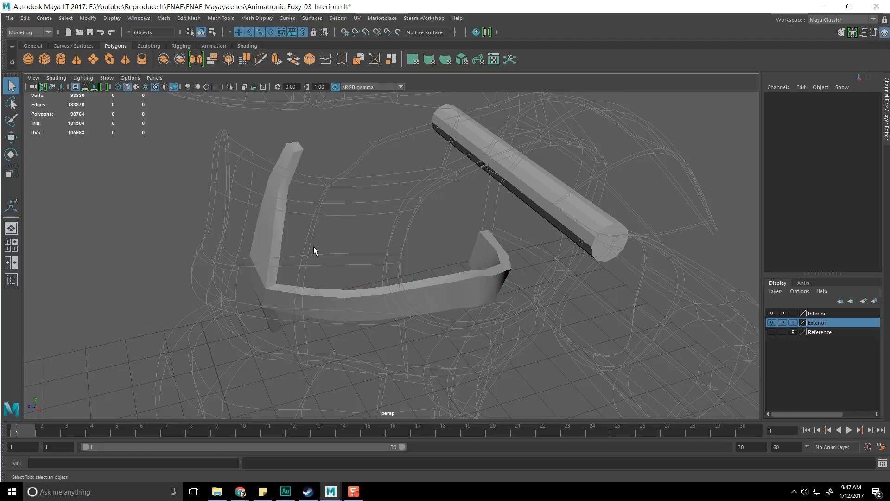
{"action": "scroll", "coordinate": [315, 243], "scroll_direction": "up", "scroll_amount": 5}
{"action": "middle_click_drag", "start_coordinate": [318, 241], "coordinate": [378, 216], "text": "alt"}
{"action": "left_click_drag", "start_coordinate": [218, 263], "coordinate": [344, 263], "text": "alt"}
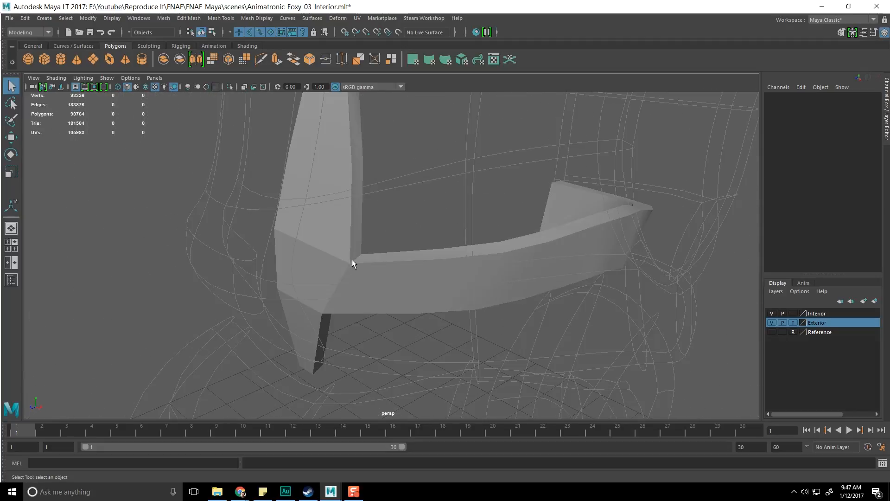
Step: Bevel the three corner edges where the horizontal rib meets the vertical part of the chest plate
{"action": "left_click", "coordinate": [363, 258]}
{"action": "right_click_drag", "start_coordinate": [363, 258], "coordinate": [366, 211]}
{"action": "left_click", "coordinate": [356, 258]}
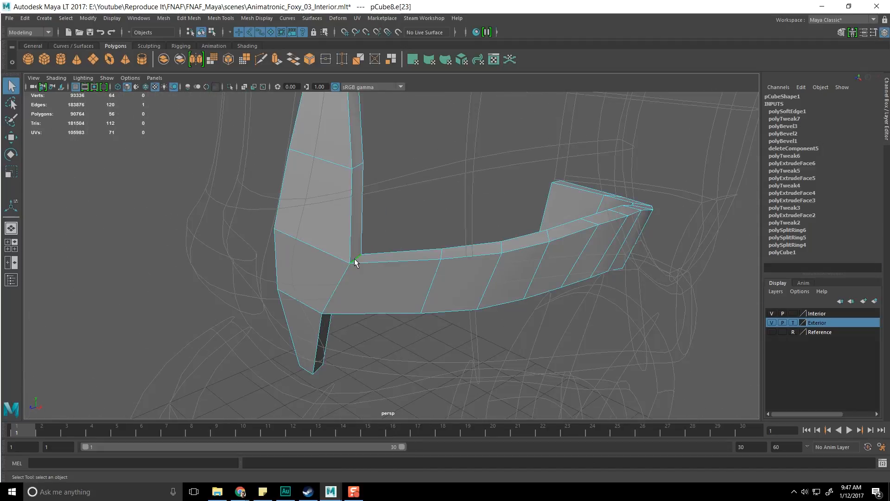
{"action": "left_click_drag", "start_coordinate": [343, 283], "coordinate": [375, 277], "text": "alt"}
{"action": "left_click", "coordinate": [332, 241], "text": "shift"}
{"action": "left_click", "coordinate": [376, 139], "text": "shift"}
{"action": "left_click_drag", "start_coordinate": [377, 141], "coordinate": [245, 193], "text": "alt"}
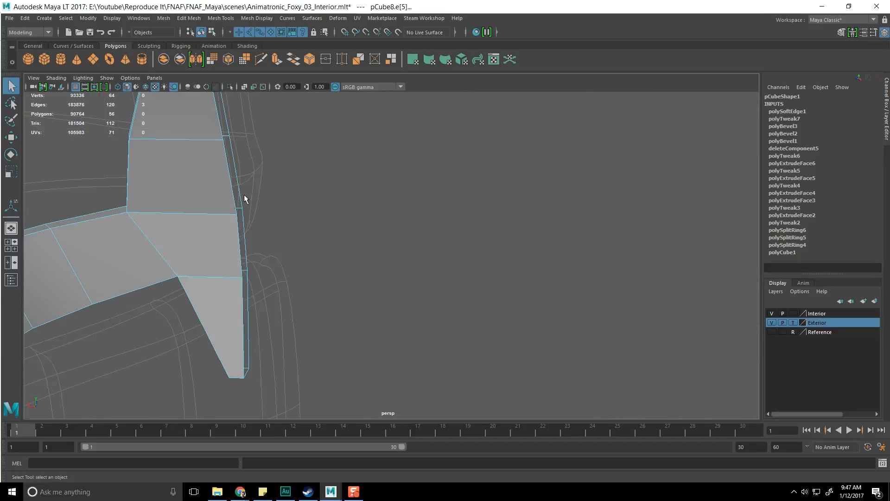
{"action": "middle_click_drag", "start_coordinate": [244, 203], "coordinate": [325, 231], "text": "alt"}
{"action": "left_click_drag", "start_coordinate": [239, 241], "coordinate": [516, 247], "text": "alt"}
{"action": "right_click_drag", "start_coordinate": [514, 247], "coordinate": [561, 246], "text": "shift"}
{"action": "left_click_drag", "start_coordinate": [562, 246], "coordinate": [358, 296], "text": "alt"}
{"action": "middle_click_drag", "start_coordinate": [371, 296], "coordinate": [328, 159], "text": "alt"}
{"action": "left_click_drag", "start_coordinate": [327, 159], "coordinate": [380, 228], "text": "alt"}
Step: Use Multi-Cut to add an edge from the beveled corner to the center edge on both faces of the plate's lower point
{"action": "right_click_drag", "start_coordinate": [429, 250], "coordinate": [403, 252]}
{"action": "key", "text": "F8"}
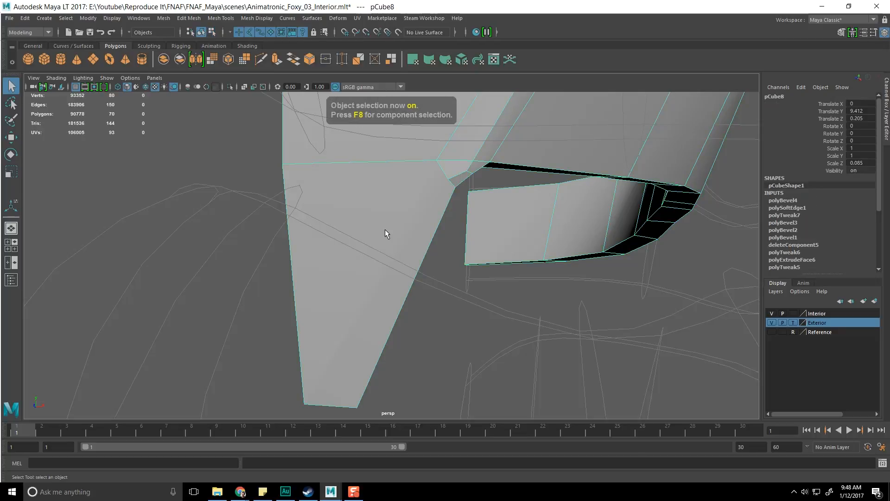
{"action": "right_click_drag", "start_coordinate": [370, 205], "coordinate": [311, 209], "text": "shift"}
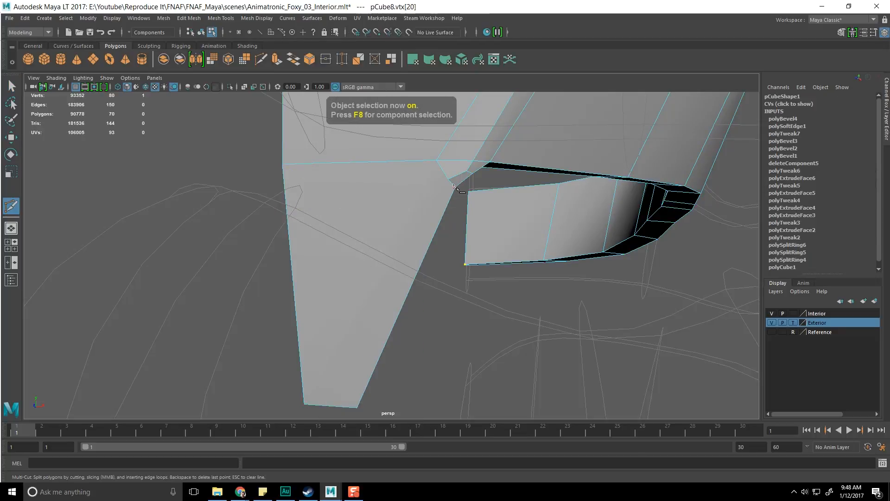
{"action": "left_click", "coordinate": [448, 181]}
{"action": "left_click_drag", "start_coordinate": [313, 225], "coordinate": [342, 233], "text": "alt"}
{"action": "left_click_drag", "start_coordinate": [295, 318], "coordinate": [290, 330], "text": "alt"}
{"action": "left_click", "coordinate": [285, 328]}
{"action": "left_click_drag", "start_coordinate": [260, 327], "coordinate": [337, 272], "text": "alt"}
{"action": "right_click", "coordinate": [366, 305]}
{"action": "left_click", "coordinate": [365, 172]}
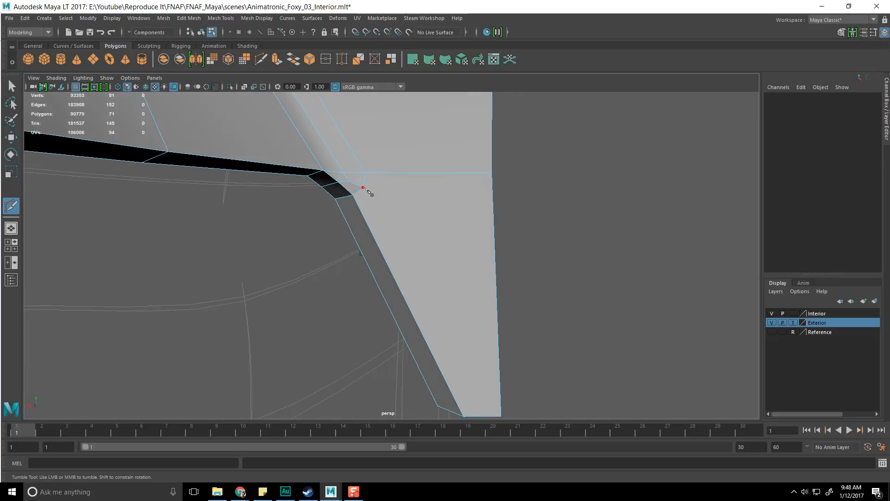
{"action": "left_click", "coordinate": [498, 299]}
{"action": "left_click_drag", "start_coordinate": [497, 300], "coordinate": [409, 287], "text": "alt"}
Step: Snap the new cut vertex on the lower point's center edge into line with its counterpart on the opposite face
{"action": "key", "text": "w"}
{"action": "right_click_drag", "start_coordinate": [384, 235], "coordinate": [355, 238]}
{"action": "left_click", "coordinate": [395, 287]}
{"action": "left_click", "coordinate": [392, 249]}
{"action": "key", "text": "v"}
{"action": "middle_click_drag", "start_coordinate": [437, 308], "coordinate": [440, 315]}
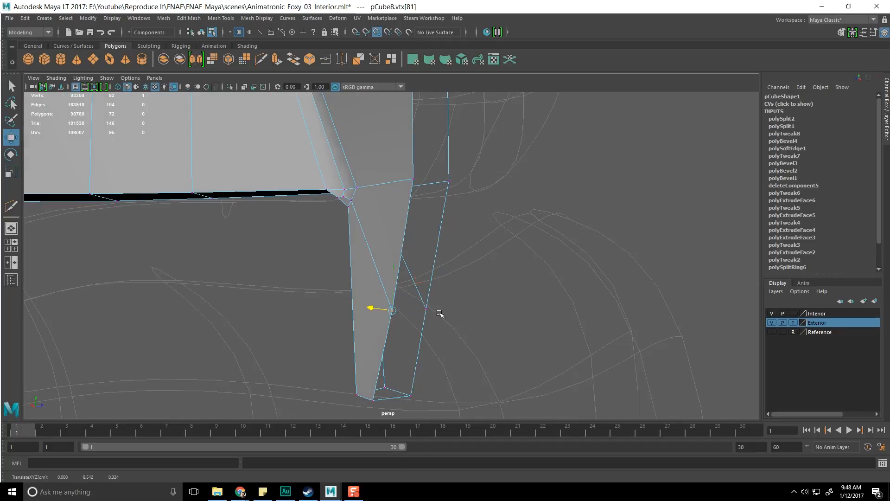
{"action": "left_click_drag", "start_coordinate": [405, 294], "coordinate": [391, 294], "text": "alt"}
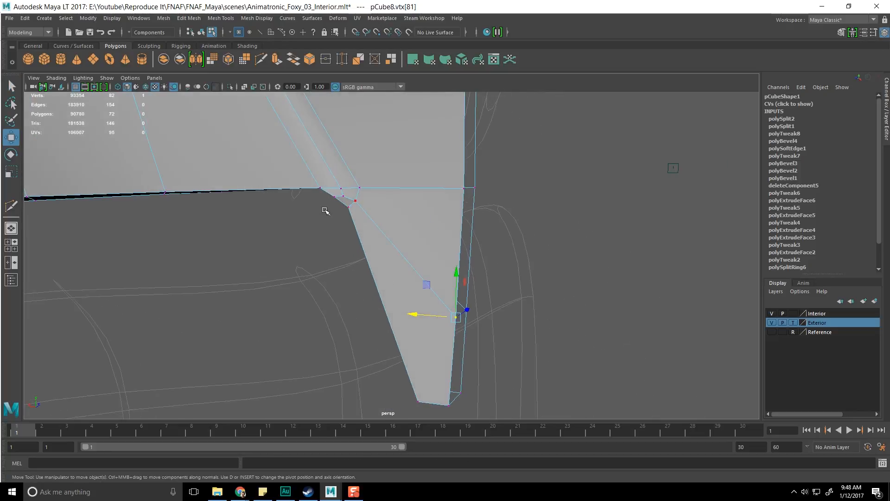
{"action": "left_click_drag", "start_coordinate": [344, 207], "coordinate": [395, 241], "text": "alt"}
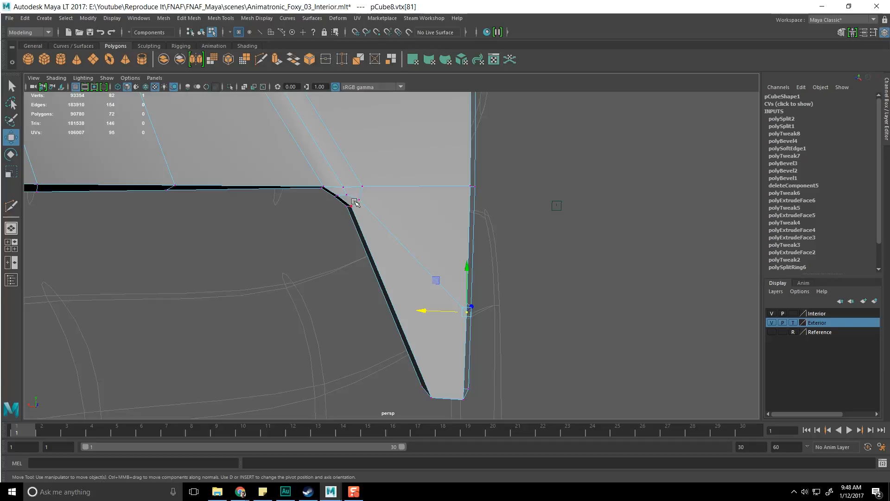
{"action": "middle_click_drag", "start_coordinate": [431, 280], "coordinate": [419, 231], "text": "alt"}
Step: Return to object selection and examine the lower point's cut corner and the chest plate's upper arm
{"action": "key", "text": "q"}
{"action": "scroll", "coordinate": [432, 283], "scroll_direction": "down", "scroll_amount": 3}
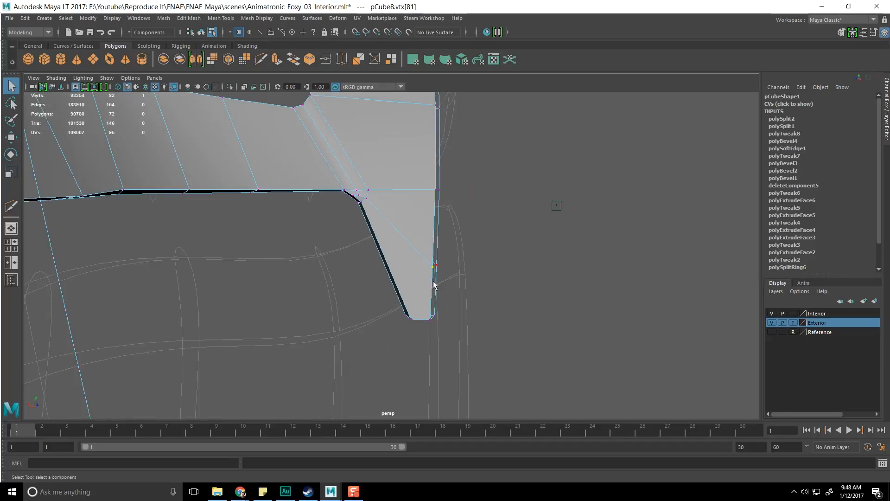
{"action": "key", "text": "F8"}
{"action": "left_click", "coordinate": [502, 293]}
{"action": "scroll", "coordinate": [500, 292], "scroll_direction": "up", "scroll_amount": 3}
{"action": "left_click", "coordinate": [456, 250]}
{"action": "left_click_drag", "start_coordinate": [464, 246], "coordinate": [351, 260], "text": "alt"}
{"action": "left_click", "coordinate": [280, 241]}
{"action": "scroll", "coordinate": [395, 178], "scroll_direction": "down", "scroll_amount": 3}
{"action": "middle_click_drag", "start_coordinate": [396, 177], "coordinate": [398, 270], "text": "alt"}
{"action": "left_click_drag", "start_coordinate": [399, 271], "coordinate": [365, 246], "text": "alt"}
{"action": "middle_click_drag", "start_coordinate": [365, 247], "coordinate": [167, 290], "text": "alt"}
{"action": "scroll", "coordinate": [224, 277], "scroll_direction": "down", "scroll_amount": 3}
{"action": "left_click_drag", "start_coordinate": [224, 277], "coordinate": [364, 287], "text": "alt"}
Step: Rotate the end face of the chest plate's upper arm so it tilts backward
{"action": "left_click", "coordinate": [249, 237]}
{"action": "right_click_drag", "start_coordinate": [372, 235], "coordinate": [385, 256]}
{"action": "left_click", "coordinate": [391, 237]}
{"action": "left_click", "coordinate": [390, 238]}
{"action": "key", "text": "e"}
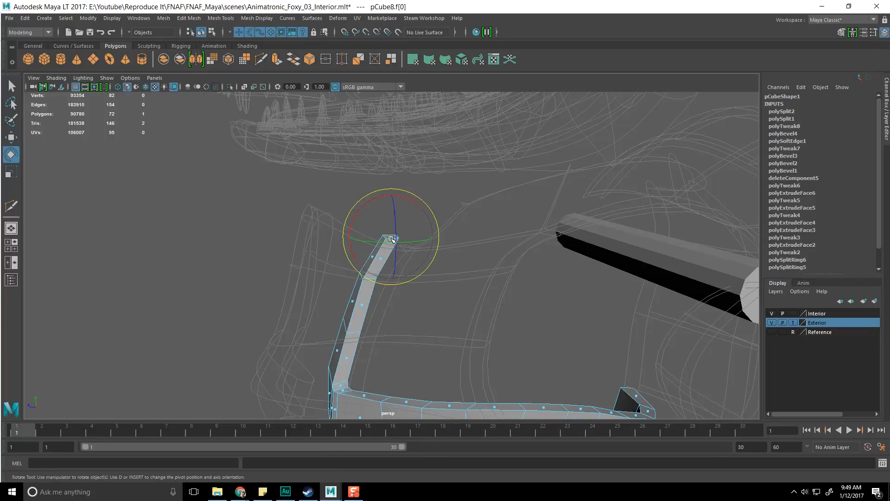
{"action": "left_click_drag", "start_coordinate": [403, 199], "coordinate": [424, 225]}
{"action": "key", "text": "q"}
{"action": "left_click", "coordinate": [480, 251]}
Step: Extrude the upper arm's end face backward and slightly up, about 0.158 in Y and -0.364 in Z
{"action": "left_click_drag", "start_coordinate": [479, 252], "coordinate": [410, 272], "text": "alt"}
{"action": "scroll", "coordinate": [405, 263], "scroll_direction": "up", "scroll_amount": 3}
{"action": "left_click", "coordinate": [381, 233]}
{"action": "right_click_drag", "start_coordinate": [381, 233], "coordinate": [384, 255], "text": "shift"}
{"action": "scroll", "coordinate": [384, 255], "scroll_direction": "down", "scroll_amount": 3}
{"action": "left_click_drag", "start_coordinate": [410, 257], "coordinate": [404, 251], "text": "alt"}
{"action": "left_click", "coordinate": [443, 179]}
{"action": "left_click_drag", "start_coordinate": [443, 186], "coordinate": [417, 232], "text": "alt"}
{"action": "left_click_drag", "start_coordinate": [369, 213], "coordinate": [430, 190]}
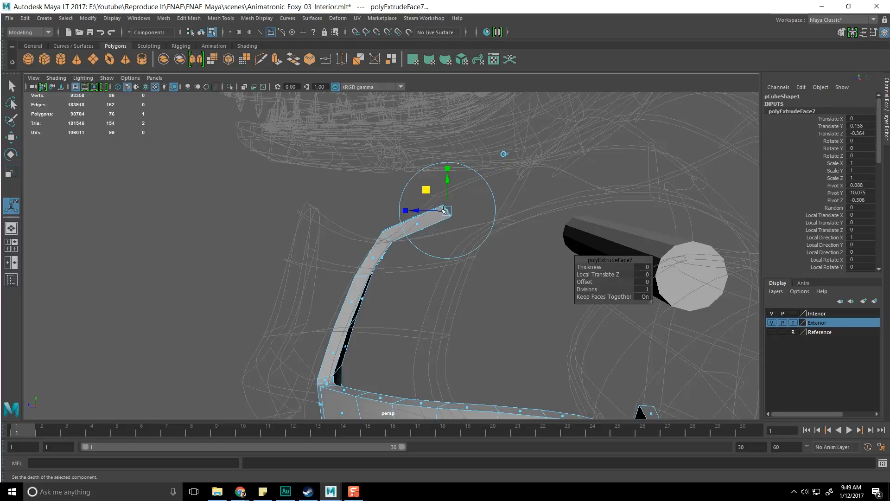
{"action": "key", "text": "q"}
{"action": "left_click", "coordinate": [479, 308]}
Step: Duplicate the shoulder cylinder and move the copy back to about Z -1.953
{"action": "scroll", "coordinate": [480, 308], "scroll_direction": "down", "scroll_amount": 4}
{"action": "left_click_drag", "start_coordinate": [472, 308], "coordinate": [492, 308], "text": "alt"}
{"action": "right_click_drag", "start_coordinate": [402, 196], "coordinate": [410, 232]}
{"action": "left_click_drag", "start_coordinate": [506, 234], "coordinate": [434, 264], "text": "alt"}
{"action": "key", "text": "F8"}
{"action": "key", "text": "f"}
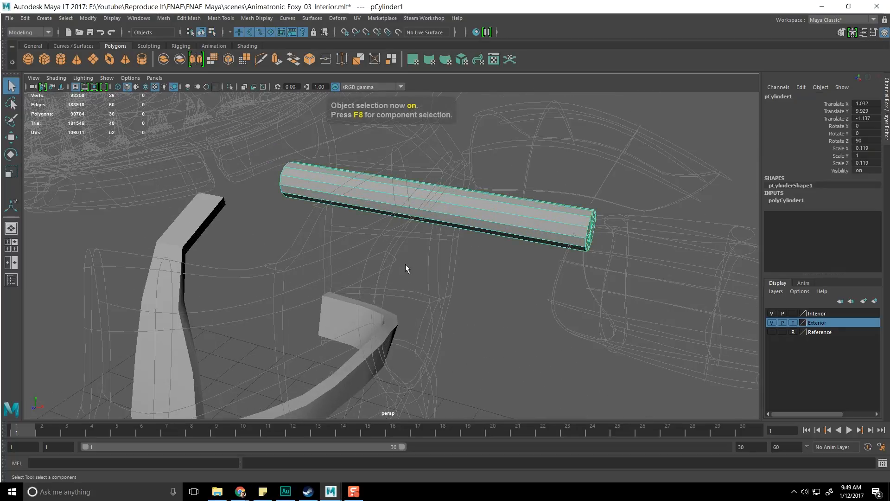
{"action": "key", "text": "e"}
{"action": "left_click_drag", "start_coordinate": [385, 278], "coordinate": [369, 281], "text": "alt"}
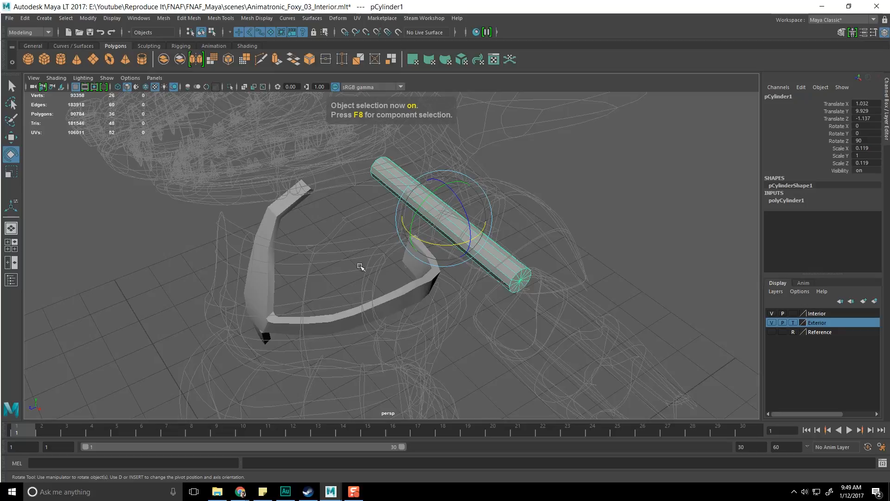
{"action": "key", "text": "ctrl+d"}
{"action": "key", "text": "w"}
{"action": "left_click_drag", "start_coordinate": [407, 234], "coordinate": [477, 203]}
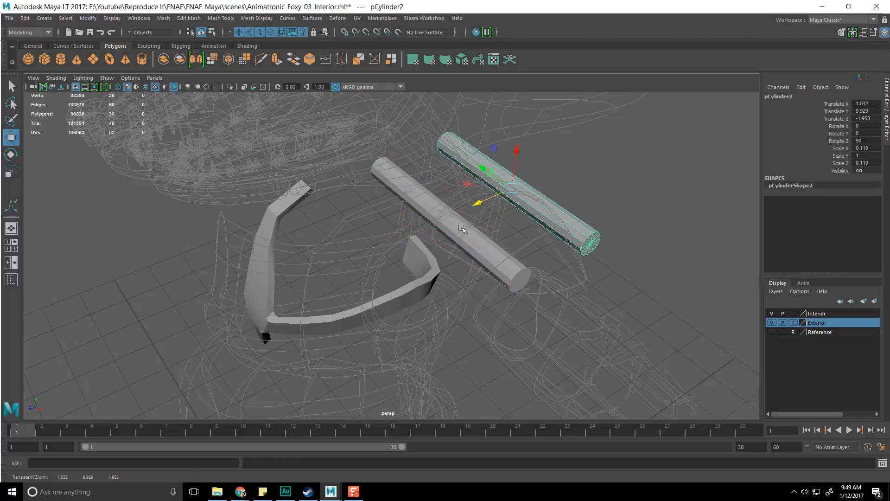
{"action": "key", "text": "q"}
Step: Move the original cylinder forward to about Z -0.327, over the chest plate
{"action": "left_click", "coordinate": [454, 227]}
{"action": "scroll", "coordinate": [436, 247], "scroll_direction": "up", "scroll_amount": 2}
{"action": "left_click_drag", "start_coordinate": [353, 272], "coordinate": [351, 273]}
{"action": "left_click", "coordinate": [447, 214]}
{"action": "left_click_drag", "start_coordinate": [425, 223], "coordinate": [320, 268]}
Step: Rotate the front cylinder to about 25.6 in X and scale it down to about 0.083, 0.696, 0.083
{"action": "left_click_drag", "start_coordinate": [397, 311], "coordinate": [407, 271], "text": "alt"}
{"action": "key", "text": "e"}
{"action": "key", "text": "r"}
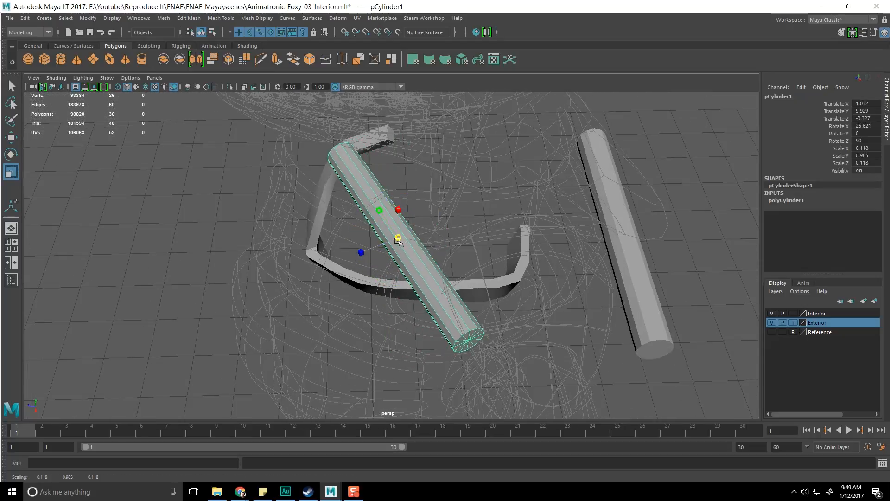
{"action": "left_click_drag", "start_coordinate": [381, 241], "coordinate": [356, 242]}
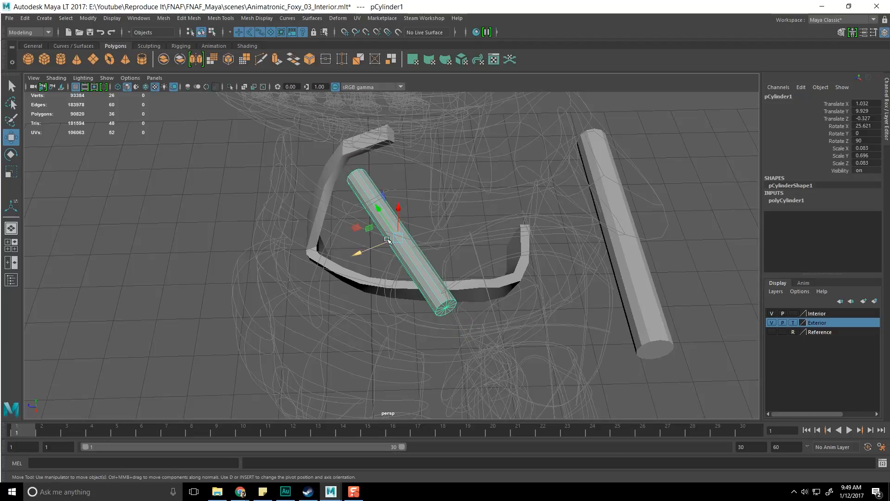
Step: Lengthen the front cylinder by moving its outer end vertices outward along its axis
{"action": "left_click_drag", "start_coordinate": [366, 283], "coordinate": [426, 237], "text": "alt"}
{"action": "left_click_drag", "start_coordinate": [369, 255], "coordinate": [449, 234], "text": "alt"}
{"action": "right_click_drag", "start_coordinate": [439, 221], "coordinate": [397, 221]}
{"action": "left_click_drag", "start_coordinate": [440, 189], "coordinate": [500, 276]}
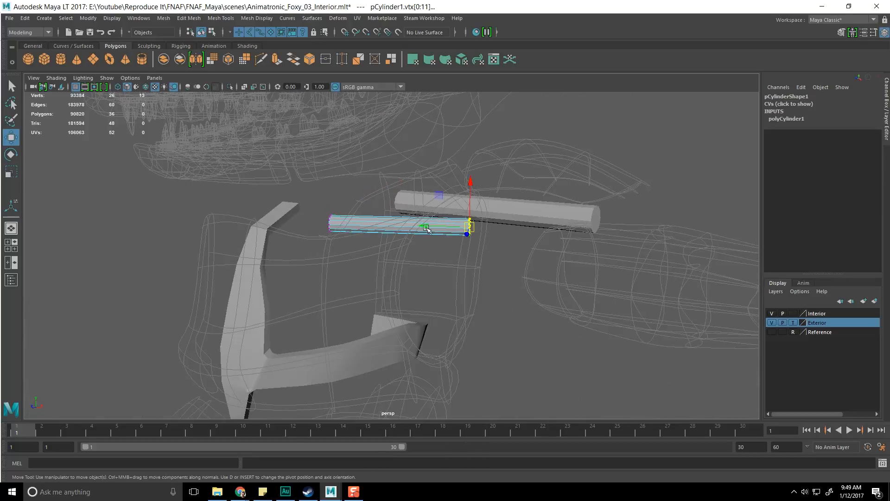
{"action": "left_click_drag", "start_coordinate": [426, 228], "coordinate": [476, 229]}
{"action": "left_click", "coordinate": [390, 247]}
{"action": "left_click_drag", "start_coordinate": [391, 247], "coordinate": [433, 244], "text": "alt"}
Step: Move the front cylinder's inner end vertices toward the plate's upper arm and raise the whole cylinder to meet it
{"action": "left_click_drag", "start_coordinate": [271, 207], "coordinate": [302, 251]}
{"action": "middle_click_drag", "start_coordinate": [299, 250], "coordinate": [340, 264], "text": "alt"}
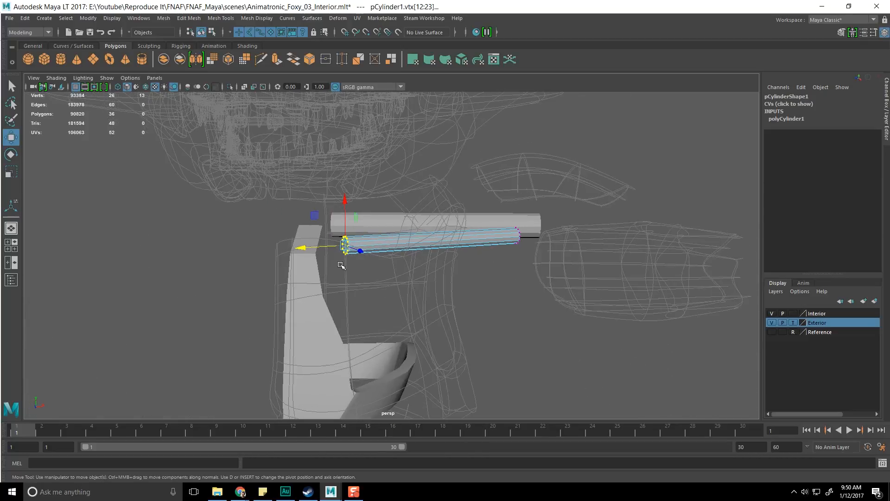
{"action": "left_click_drag", "start_coordinate": [424, 287], "coordinate": [396, 297], "text": "alt"}
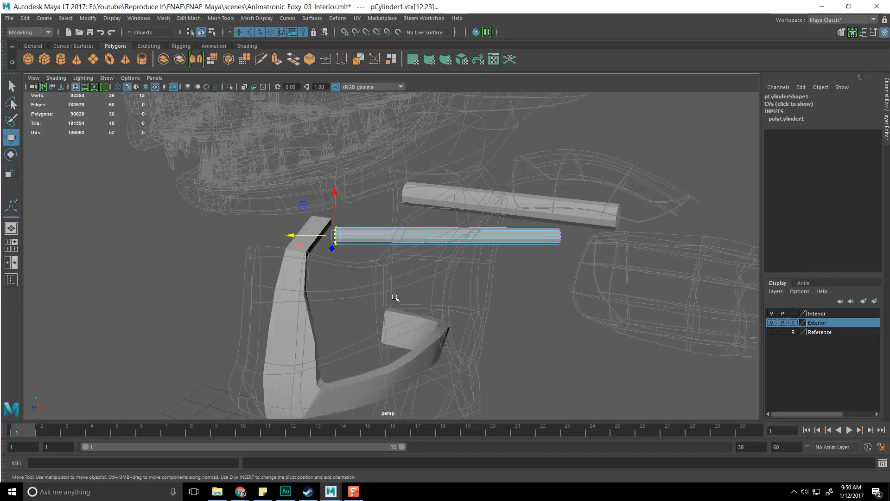
{"action": "key", "text": "F8"}
{"action": "left_click_drag", "start_coordinate": [421, 264], "coordinate": [432, 242], "text": "alt"}
{"action": "left_click_drag", "start_coordinate": [423, 199], "coordinate": [424, 165]}
{"action": "left_click_drag", "start_coordinate": [501, 235], "coordinate": [263, 306], "text": "alt"}
Step: Duplicate the rear cylinder and move the copy farther back as a spare
{"action": "left_click", "coordinate": [455, 326]}
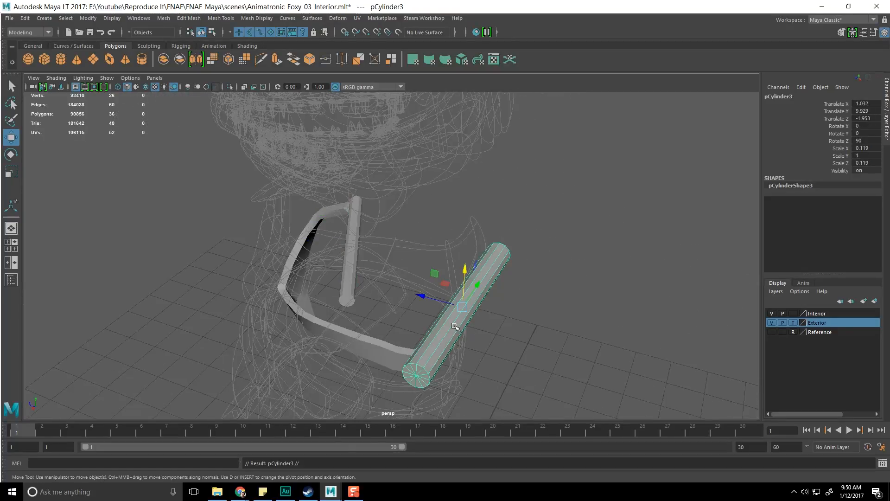
{"action": "left_click_drag", "start_coordinate": [416, 303], "coordinate": [485, 308]}
{"action": "key", "text": "q"}
Step: Rotate the middle cylinder to about -26.7 in X and scale it down to about 0.051, 0.425, 0.051
{"action": "left_click", "coordinate": [453, 338]}
{"action": "left_click_drag", "start_coordinate": [453, 338], "coordinate": [431, 305], "text": "alt"}
{"action": "key", "text": "e"}
{"action": "left_click_drag", "start_coordinate": [536, 266], "coordinate": [456, 285]}
{"action": "key", "text": "w"}
{"action": "key", "text": "r"}
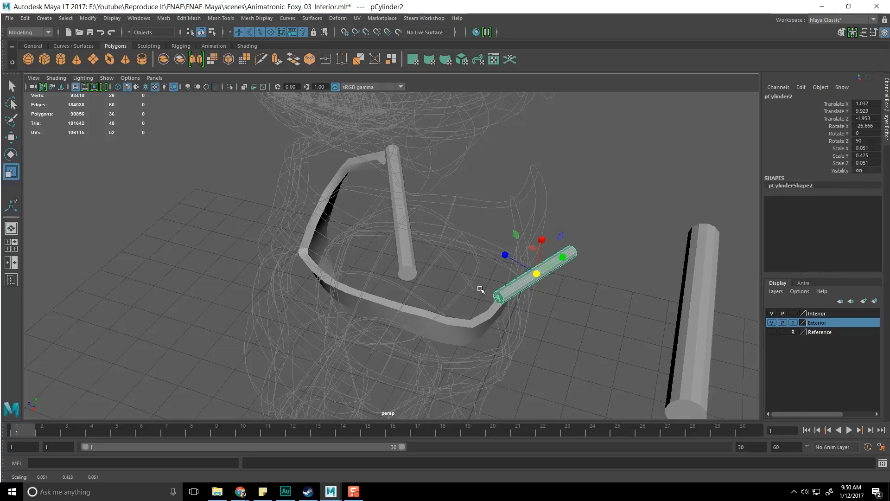
Step: Raise the thin middle cylinder toward the height of the front shoulder cylinder
{"action": "left_click_drag", "start_coordinate": [506, 328], "coordinate": [494, 307], "text": "alt"}
{"action": "key", "text": "e"}
{"action": "key", "text": "w"}
{"action": "left_click_drag", "start_coordinate": [524, 196], "coordinate": [509, 231], "text": "alt"}
{"action": "left_click_drag", "start_coordinate": [539, 175], "coordinate": [542, 142]}
{"action": "left_click_drag", "start_coordinate": [507, 186], "coordinate": [521, 176], "text": "alt"}
{"action": "left_click_drag", "start_coordinate": [417, 201], "coordinate": [413, 260], "text": "alt"}
Step: Extend the middle cylinder's inner end vertices to the model's center line and scale them flat
{"action": "right_click", "coordinate": [359, 274]}
{"action": "right_click_drag", "start_coordinate": [326, 232], "coordinate": [325, 232]}
{"action": "left_click_drag", "start_coordinate": [381, 253], "coordinate": [421, 295]}
{"action": "middle_click_drag", "start_coordinate": [536, 345], "coordinate": [431, 312], "text": "alt"}
{"action": "scroll", "coordinate": [420, 328], "scroll_direction": "down", "scroll_amount": 5}
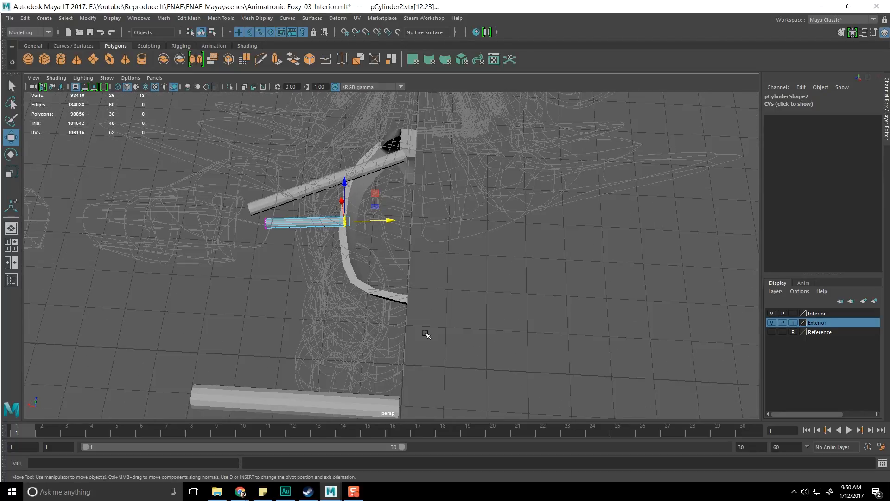
{"action": "left_click_drag", "start_coordinate": [409, 290], "coordinate": [427, 318], "text": "alt"}
{"action": "key", "text": "e"}
{"action": "key", "text": "r"}
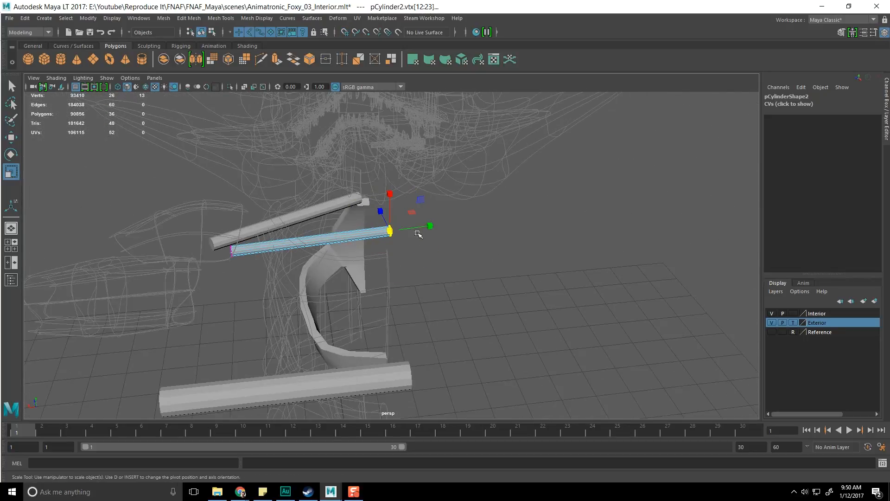
Step: Delete the cap faces at the middle cylinder's inner end on the center line
{"action": "right_click_drag", "start_coordinate": [352, 219], "coordinate": [352, 244]}
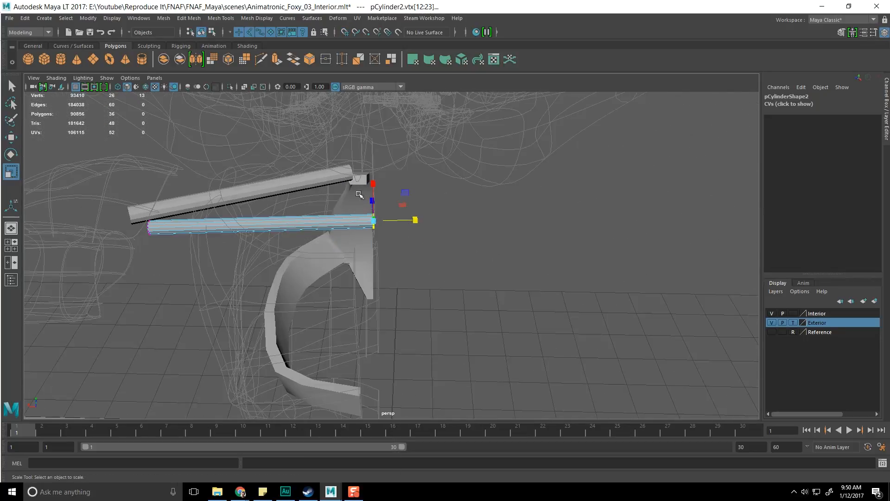
{"action": "left_click_drag", "start_coordinate": [358, 193], "coordinate": [387, 315]}
{"action": "key", "text": "Delete"}
{"action": "left_click_drag", "start_coordinate": [277, 320], "coordinate": [294, 292], "text": "alt"}
Step: Move the cap faces at the middle cylinder's outer end along its axis, beside the front cylinder's end
{"action": "left_click_drag", "start_coordinate": [325, 262], "coordinate": [339, 284]}
{"action": "left_click_drag", "start_coordinate": [337, 283], "coordinate": [328, 306], "text": "alt"}
{"action": "key", "text": "w"}
{"action": "scroll", "coordinate": [327, 320], "scroll_direction": "up", "scroll_amount": 5}
{"action": "middle_click_drag", "start_coordinate": [274, 305], "coordinate": [429, 242], "text": "alt"}
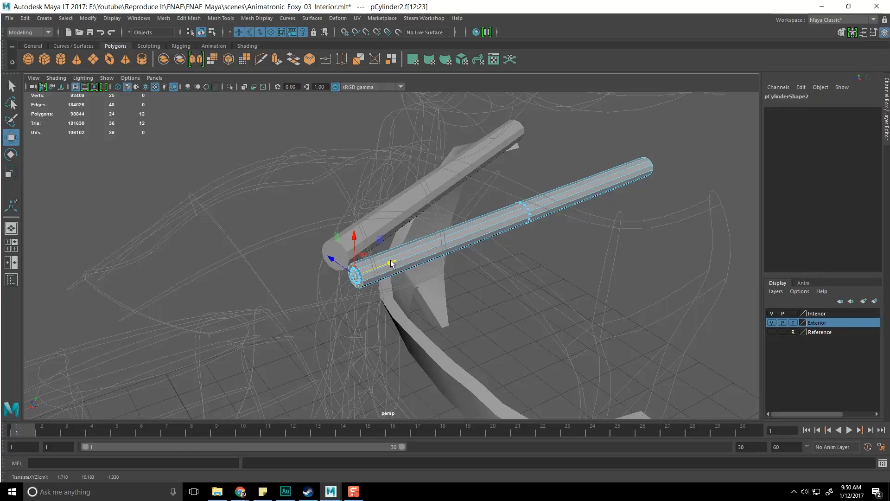
{"action": "key", "text": "q"}
{"action": "left_click", "coordinate": [391, 310]}
Step: Delete the cap faces at the outer end of the front shoulder cylinder
{"action": "left_click_drag", "start_coordinate": [357, 307], "coordinate": [392, 340], "text": "alt"}
{"action": "scroll", "coordinate": [393, 340], "scroll_direction": "up", "scroll_amount": 5}
{"action": "middle_click_drag", "start_coordinate": [505, 337], "coordinate": [317, 296], "text": "alt"}
{"action": "left_click_drag", "start_coordinate": [317, 296], "coordinate": [366, 327], "text": "alt"}
{"action": "left_click", "coordinate": [350, 287]}
{"action": "right_click_drag", "start_coordinate": [348, 235], "coordinate": [351, 269]}
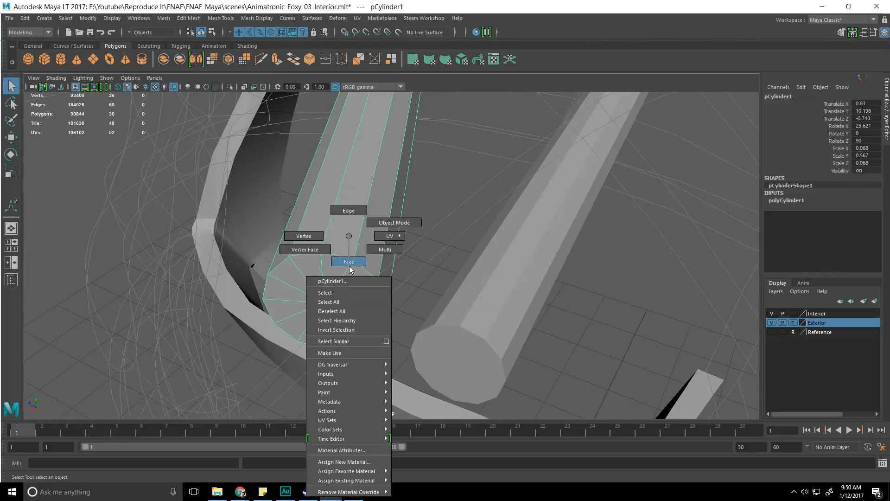
{"action": "left_click_drag", "start_coordinate": [254, 240], "coordinate": [385, 366]}
{"action": "key", "text": "Delete"}
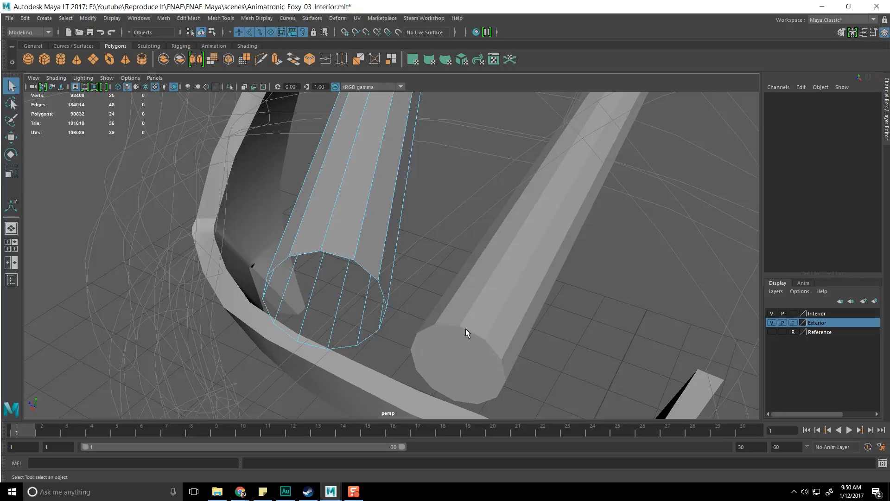
Step: Delete the cap faces at the outer end of the middle cylinder
{"action": "left_click", "coordinate": [464, 304]}
{"action": "right_click_drag", "start_coordinate": [487, 236], "coordinate": [489, 301]}
{"action": "right_click_drag", "start_coordinate": [487, 262], "coordinate": [487, 264]}
{"action": "left_click_drag", "start_coordinate": [391, 282], "coordinate": [525, 433]}
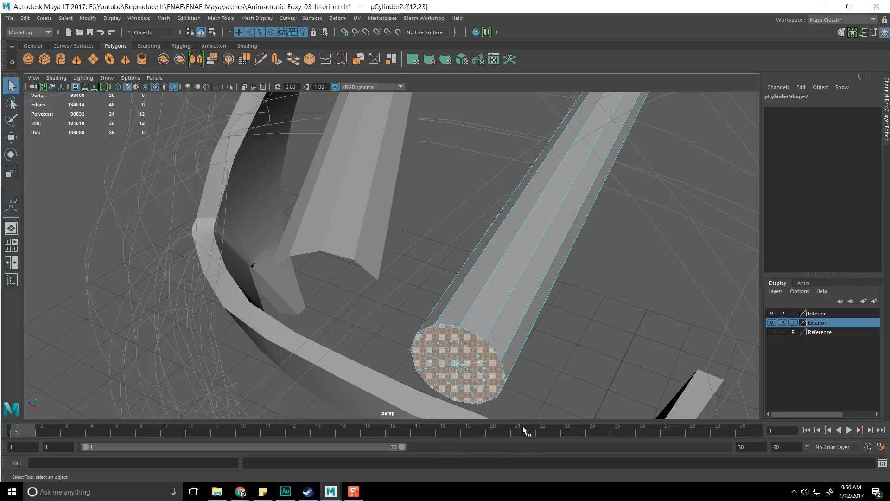
{"action": "key", "text": "Delete"}
{"action": "scroll", "coordinate": [497, 398], "scroll_direction": "down", "scroll_amount": 5}
{"action": "scroll", "coordinate": [475, 383], "scroll_direction": "up", "scroll_amount": 5}
{"action": "left_click_drag", "start_coordinate": [400, 336], "coordinate": [376, 237], "text": "alt"}
{"action": "scroll", "coordinate": [376, 238], "scroll_direction": "down", "scroll_amount": 2}
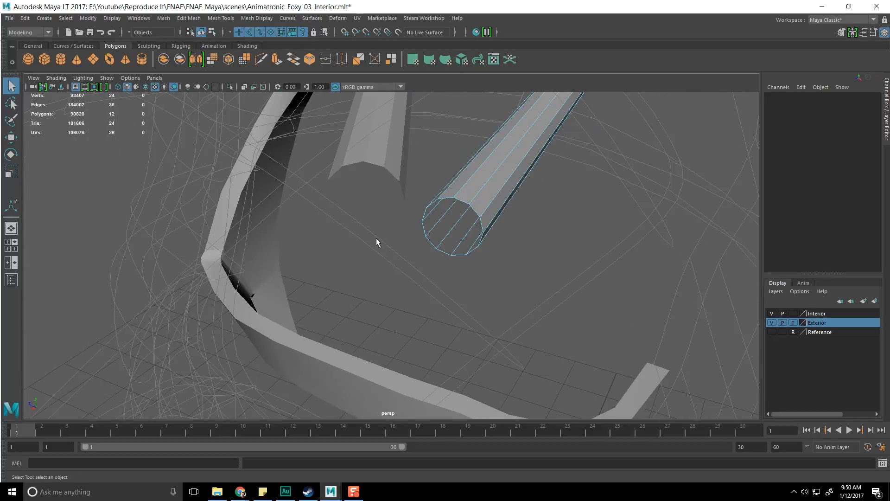
Step: Combine the two open-ended cylinders into one mesh and switch it to edge selection
{"action": "left_click", "coordinate": [389, 163]}
{"action": "left_click", "coordinate": [494, 184], "text": "shift"}
{"action": "right_click_drag", "start_coordinate": [501, 185], "coordinate": [486, 352], "text": "shift"}
{"action": "right_click_drag", "start_coordinate": [387, 201], "coordinate": [386, 177]}
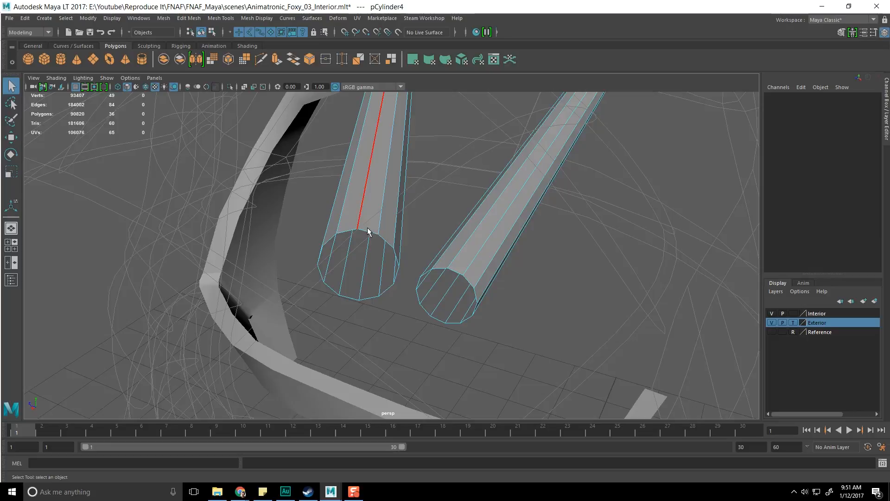
Step: Bridge the open outer edge loops of the two shoulder cylinders with 3 divisions
{"action": "double_click", "coordinate": [368, 232]}
{"action": "double_click", "coordinate": [458, 268], "text": "shift"}
{"action": "right_click_drag", "start_coordinate": [458, 271], "coordinate": [459, 374], "text": "shift"}
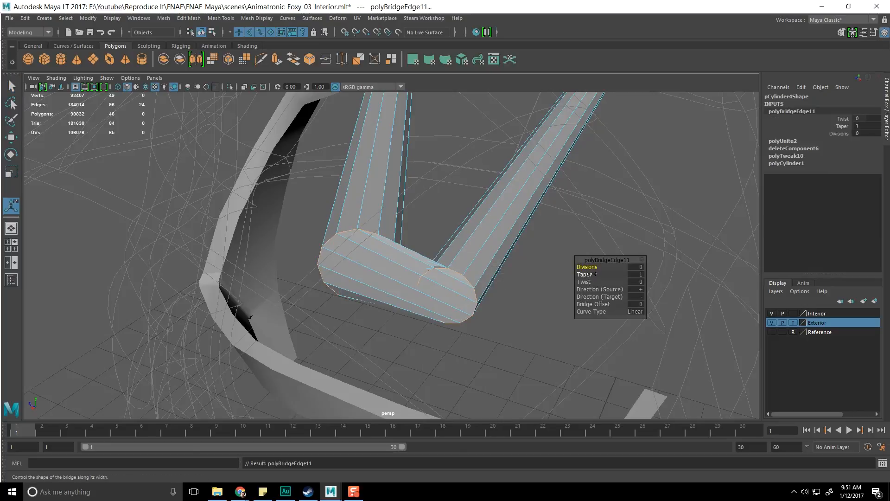
{"action": "left_click_drag", "start_coordinate": [594, 265], "coordinate": [604, 267]}
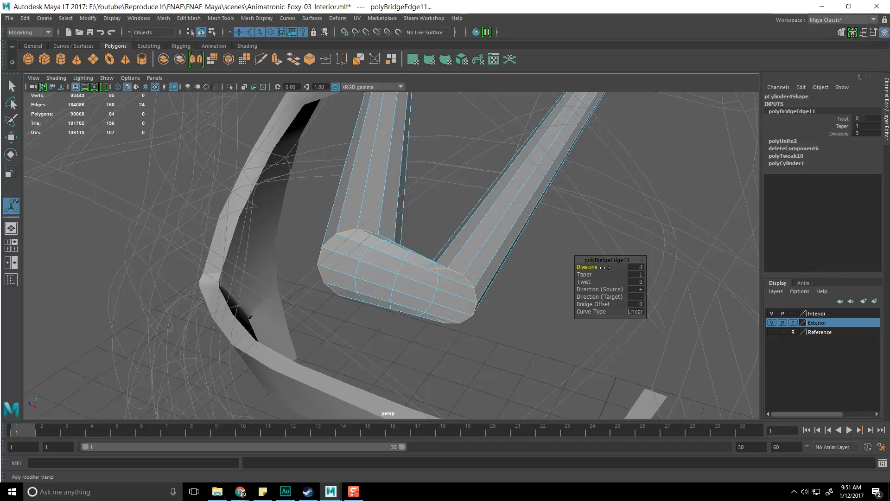
Step: Adjust the bridge to taper 0 and twist -180, and try the Blend curve type on it
{"action": "left_click_drag", "start_coordinate": [543, 276], "coordinate": [352, 268], "text": "alt"}
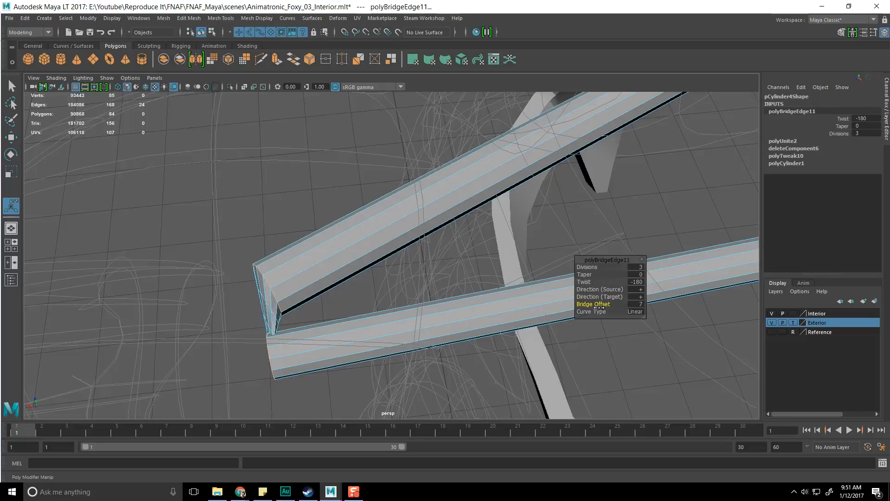
{"action": "left_click", "coordinate": [635, 311]}
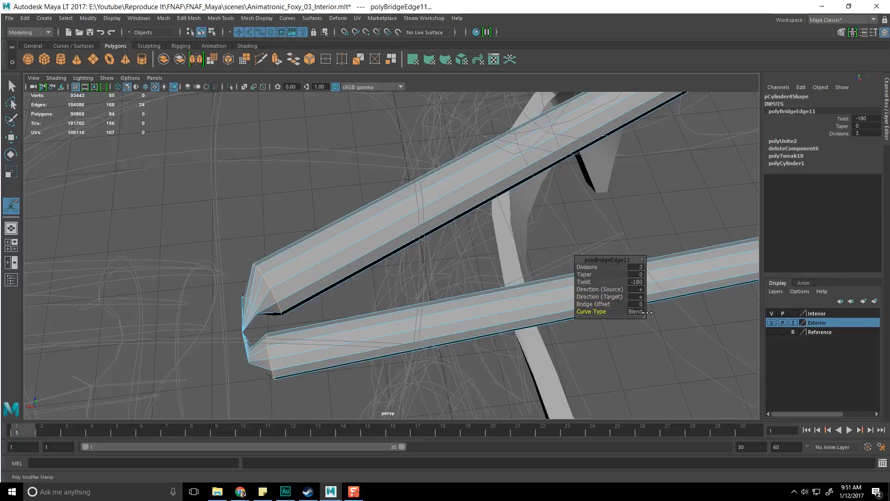
{"action": "left_click_drag", "start_coordinate": [646, 312], "coordinate": [574, 315]}
Step: Select the middle edge loop of the bridge and rotate and reposition it to shape the bend between the rods
{"action": "left_click_drag", "start_coordinate": [714, 318], "coordinate": [372, 329]}
{"action": "middle_click_drag", "start_coordinate": [371, 330], "coordinate": [455, 285], "text": "alt"}
{"action": "left_click_drag", "start_coordinate": [455, 284], "coordinate": [390, 327], "text": "alt"}
{"action": "right_click_drag", "start_coordinate": [386, 236], "coordinate": [393, 286]}
{"action": "right_click_drag", "start_coordinate": [392, 220], "coordinate": [392, 219]}
{"action": "left_click", "coordinate": [383, 310]}
{"action": "key", "text": "e"}
{"action": "left_click_drag", "start_coordinate": [389, 329], "coordinate": [421, 328], "text": "alt"}
{"action": "key", "text": "w"}
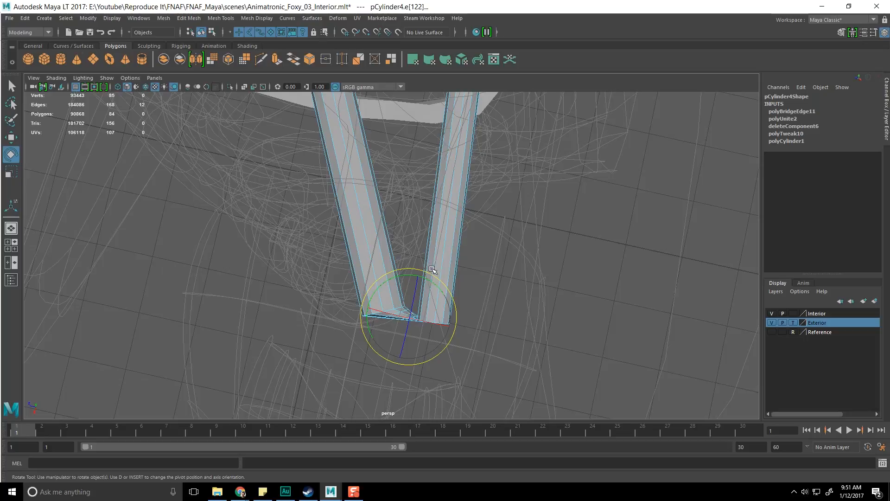
{"action": "key", "text": "w"}
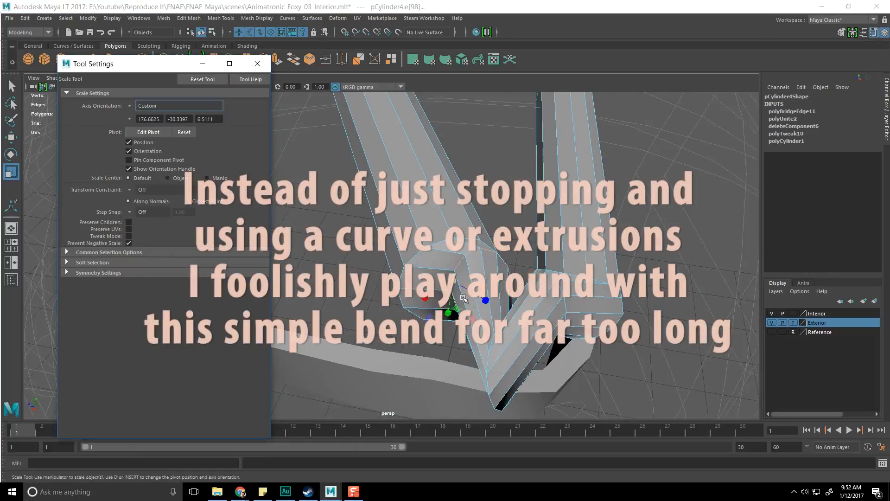
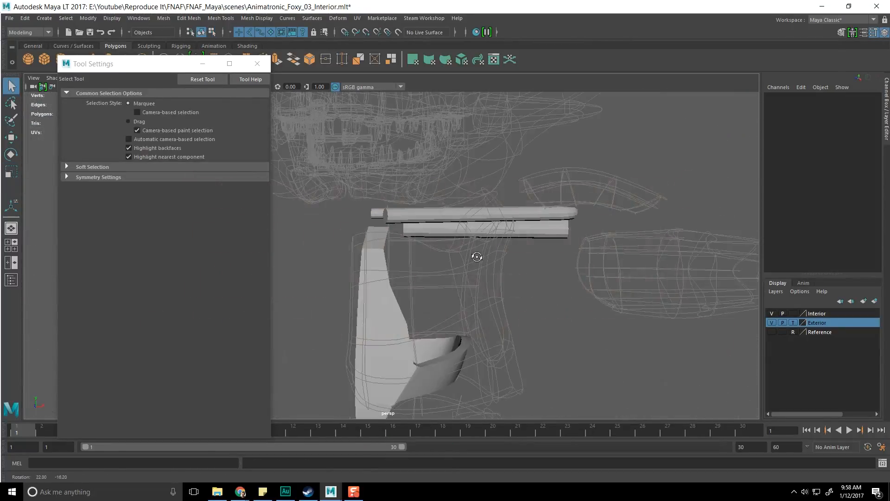
Step: Select the vertices around the rounded bend joining the two shoulder rods with the Move tool active
{"action": "left_click_drag", "start_coordinate": [568, 253], "coordinate": [479, 293], "text": "alt"}
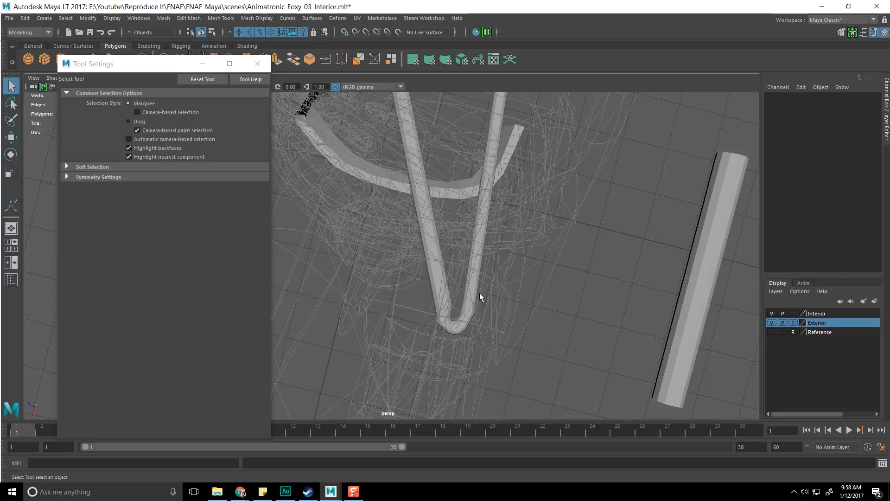
{"action": "left_click", "coordinate": [471, 291]}
{"action": "right_click_drag", "start_coordinate": [470, 289], "coordinate": [416, 244]}
{"action": "key", "text": "w"}
{"action": "left_click_drag", "start_coordinate": [408, 264], "coordinate": [498, 355]}
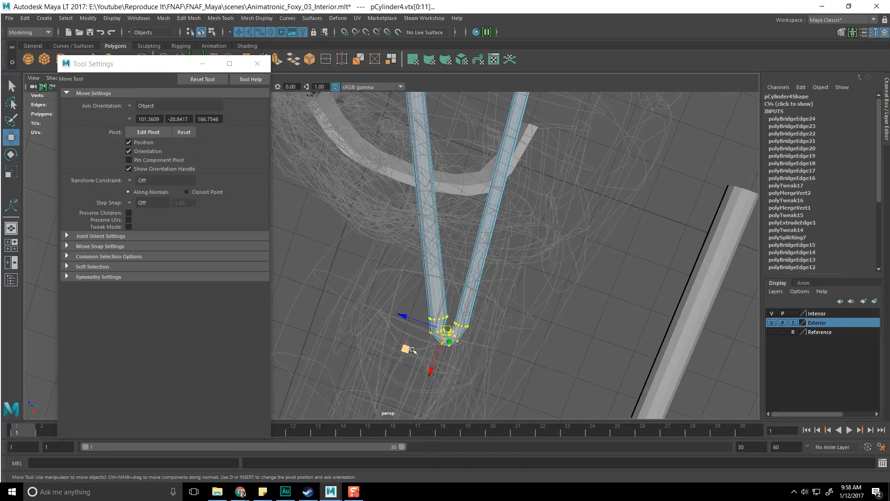
{"action": "key", "text": "q"}
{"action": "left_click", "coordinate": [396, 337]}
{"action": "left_click_drag", "start_coordinate": [397, 337], "coordinate": [465, 258], "text": "alt"}
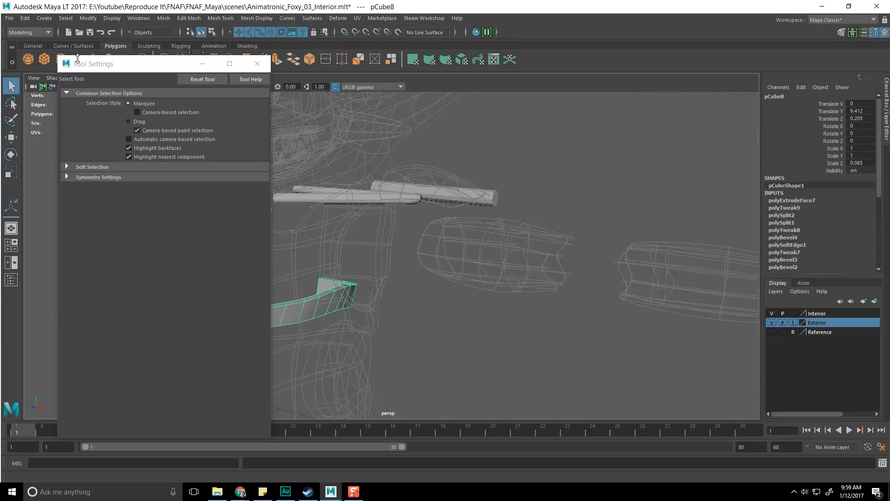
Step: Create a polygon cylinder, raise it beside the shoulder and set its Rotate X to 90
{"action": "left_click_drag", "start_coordinate": [92, 62], "coordinate": [65, 115]}
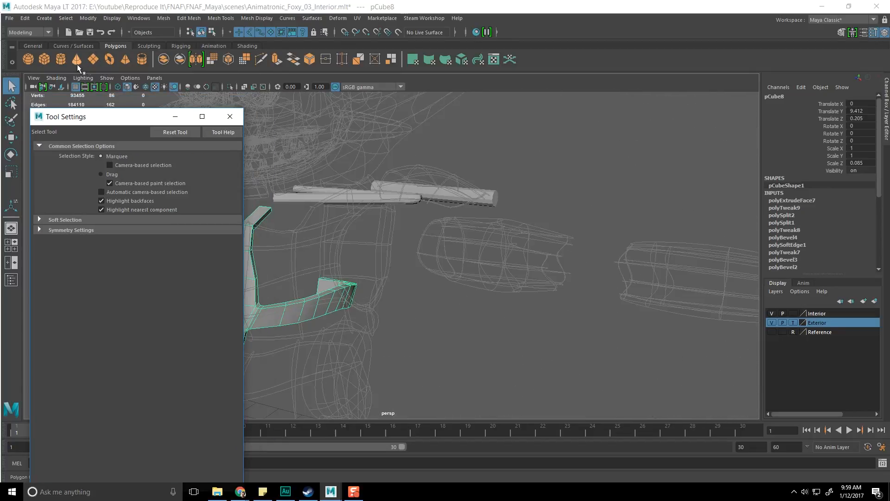
{"action": "left_click", "coordinate": [57, 60]}
{"action": "scroll", "coordinate": [435, 237], "scroll_direction": "down", "scroll_amount": 10}
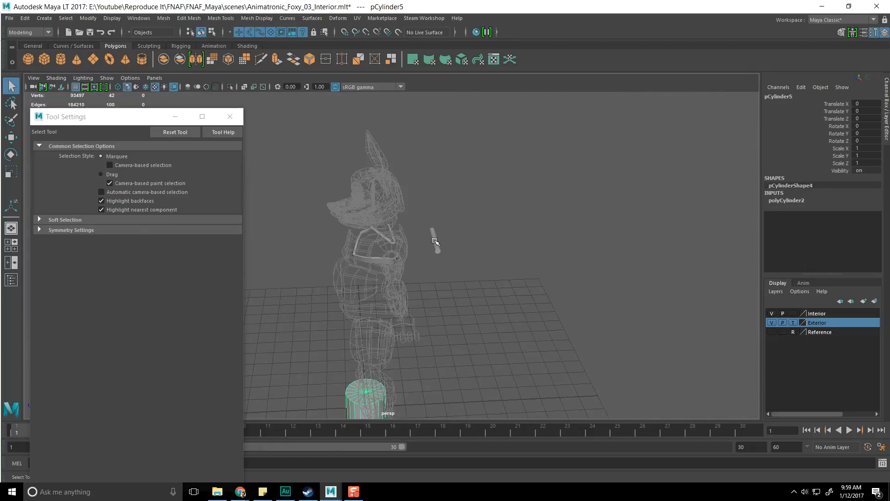
{"action": "key", "text": "r"}
{"action": "key", "text": "w"}
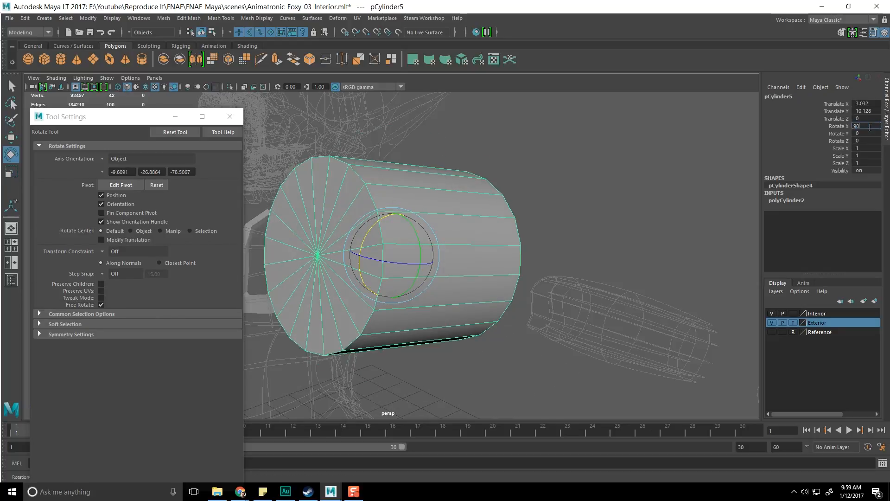
{"action": "key", "text": "Return"}
{"action": "left_click_drag", "start_coordinate": [357, 284], "coordinate": [375, 290], "text": "alt"}
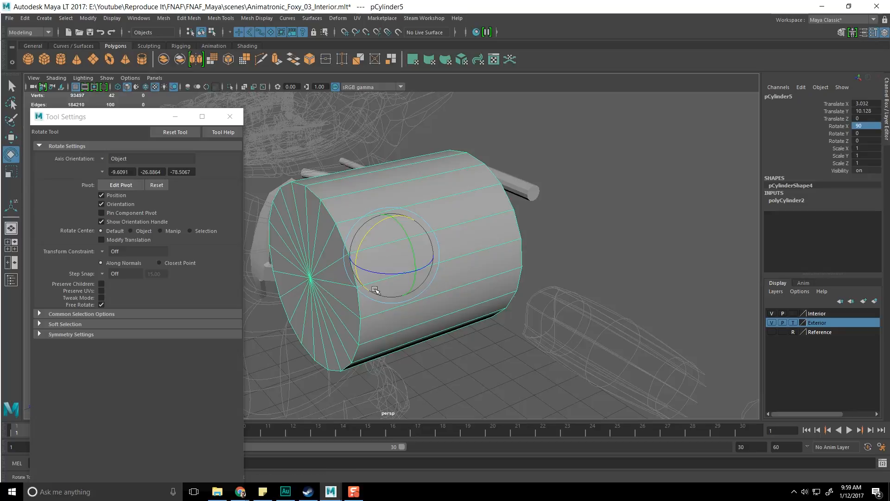
Step: Scale the new cylinder to 0.187, 0.218, 0.187 and place it under the rod bend at X 1.464, Y 9.97, Z -1.215
{"action": "key", "text": "r"}
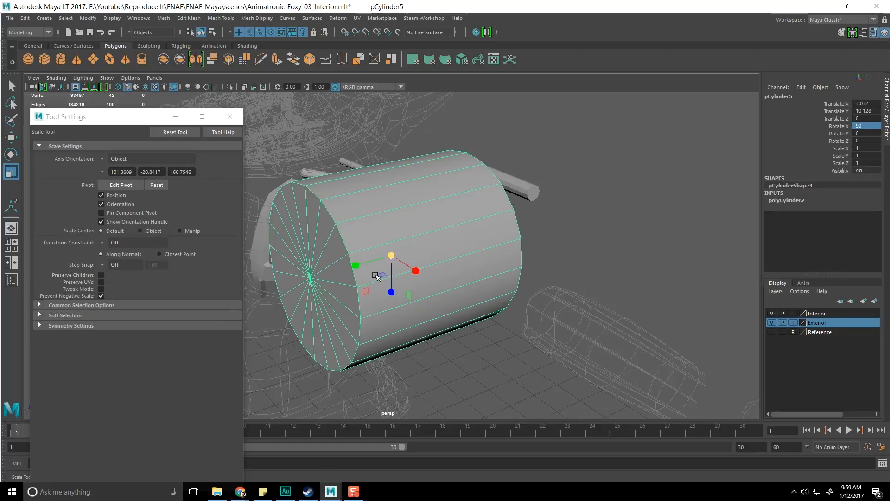
{"action": "left_click_drag", "start_coordinate": [358, 304], "coordinate": [382, 296], "text": "alt"}
{"action": "key", "text": "w"}
{"action": "middle_click_drag", "start_coordinate": [360, 286], "coordinate": [523, 142]}
{"action": "left_click_drag", "start_coordinate": [523, 141], "coordinate": [411, 300], "text": "alt"}
{"action": "left_click_drag", "start_coordinate": [450, 259], "coordinate": [407, 260]}
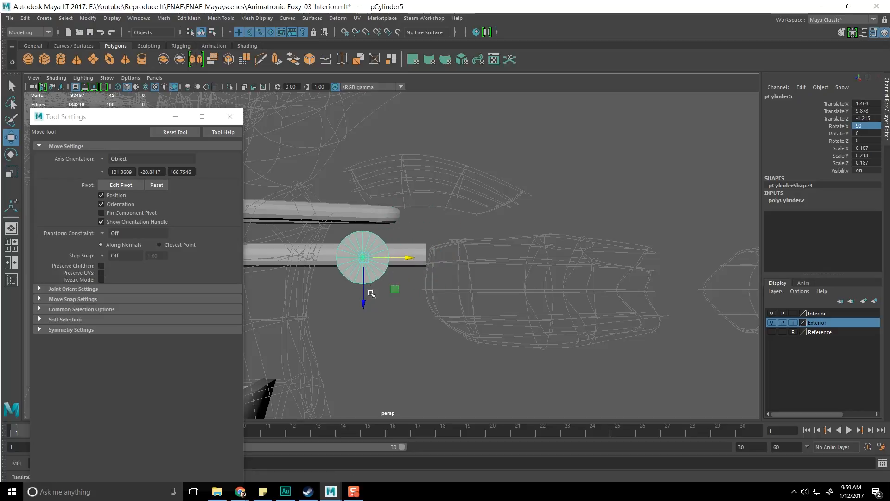
{"action": "left_click_drag", "start_coordinate": [371, 293], "coordinate": [367, 294]}
Step: Set the shoulder cylinder's Subdivisions Caps to 2
{"action": "left_click_drag", "start_coordinate": [443, 300], "coordinate": [373, 234], "text": "alt"}
{"action": "mouse_move", "coordinate": [368, 201]}
{"action": "right_mouse_down", "text": "shift"}
{"action": "mouse_move", "coordinate": [357, 216]}
{"action": "mouse_move", "coordinate": [369, 207]}
{"action": "right_mouse_up", "text": "shift"}
{"action": "left_click", "coordinate": [788, 201]}
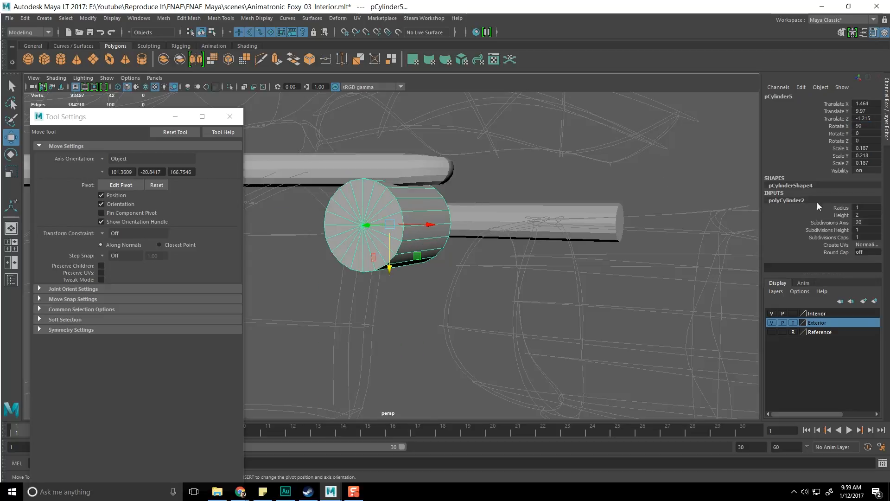
{"action": "left_click", "coordinate": [821, 237]}
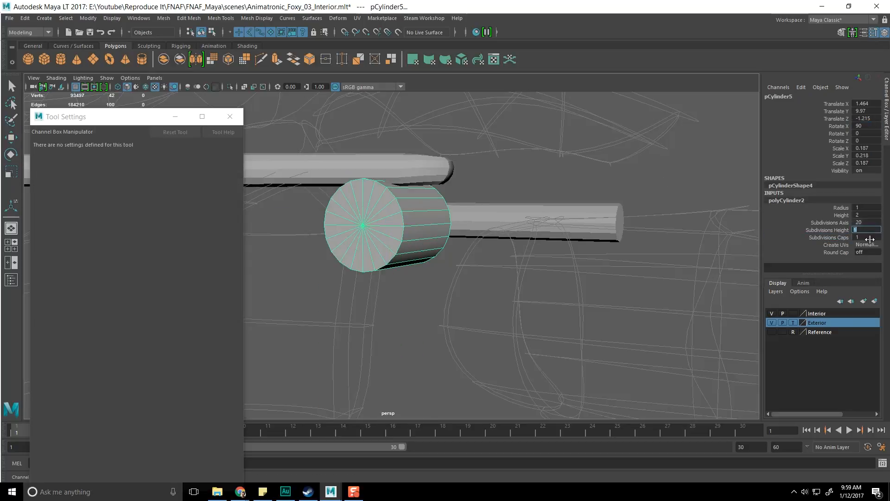
{"action": "type", "text": "2"}
{"action": "key", "text": "Return"}
{"action": "scroll", "coordinate": [413, 285], "scroll_direction": "up", "scroll_amount": 2}
{"action": "key", "text": "q"}
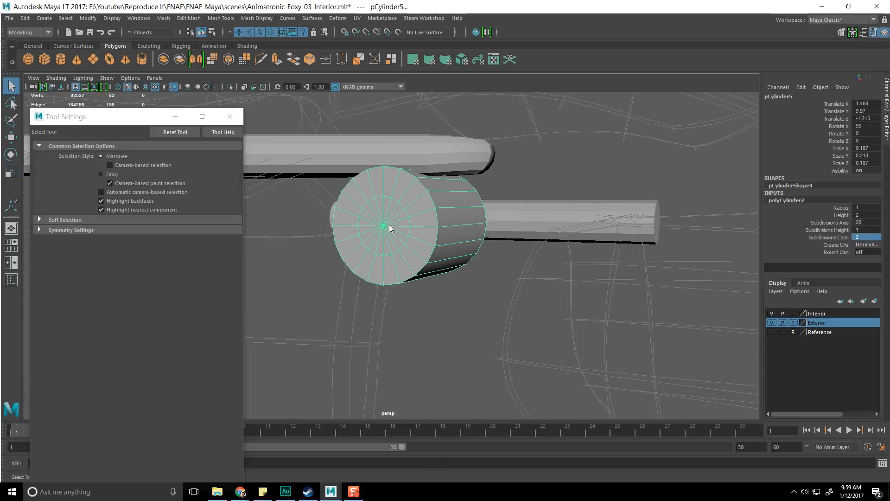
Step: Select the inner edge loops on both end caps of the shoulder cylinder and scale them outward to form narrow rims
{"action": "key", "text": "F10"}
{"action": "double_click", "coordinate": [402, 203]}
{"action": "key", "text": "r"}
{"action": "left_click_drag", "start_coordinate": [406, 238], "coordinate": [527, 258], "text": "alt"}
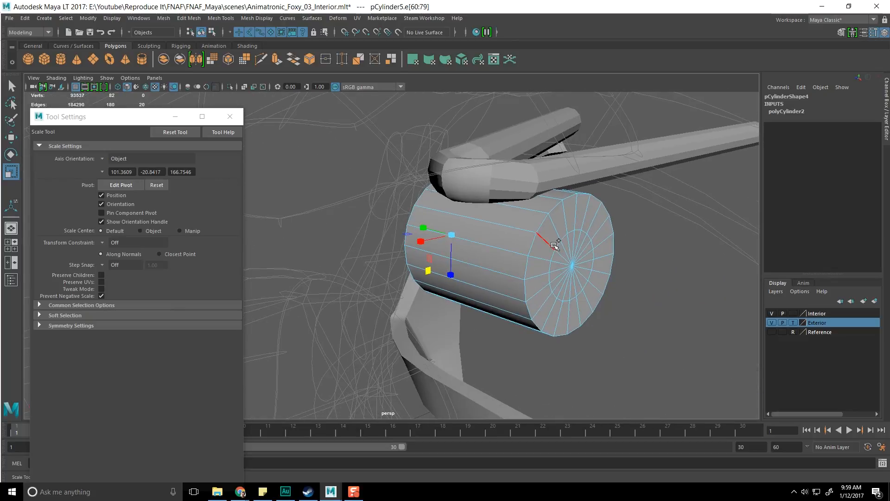
{"action": "left_click_drag", "start_coordinate": [389, 274], "coordinate": [495, 241], "text": "alt"}
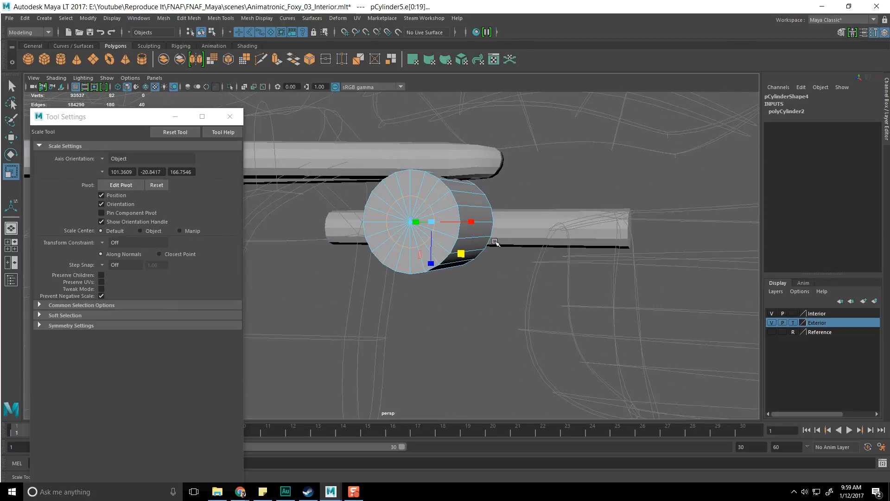
Step: Extrude the cap faces inside the rims into the shoulder cylinder to hollow out both ends
{"action": "key", "text": "q"}
{"action": "right_click_drag", "start_coordinate": [425, 215], "coordinate": [426, 224]}
{"action": "left_click_drag", "start_coordinate": [426, 223], "coordinate": [451, 228], "text": "alt"}
{"action": "left_click_drag", "start_coordinate": [355, 228], "coordinate": [385, 202], "text": "alt"}
{"action": "left_click_drag", "start_coordinate": [444, 243], "coordinate": [444, 242]}
{"action": "mouse_move", "coordinate": [540, 274]}
{"action": "left_mouse_down", "text": "alt"}
{"action": "mouse_move", "coordinate": [485, 262]}
{"action": "mouse_move", "coordinate": [475, 292]}
{"action": "mouse_move", "coordinate": [485, 143]}
{"action": "left_mouse_up", "text": "alt"}
{"action": "mouse_move", "coordinate": [536, 324]}
{"action": "left_mouse_down", "text": "alt"}
{"action": "mouse_move", "coordinate": [456, 327]}
{"action": "mouse_move", "coordinate": [469, 331]}
{"action": "mouse_move", "coordinate": [500, 301]}
{"action": "mouse_move", "coordinate": [489, 308]}
{"action": "mouse_move", "coordinate": [508, 241]}
{"action": "mouse_move", "coordinate": [449, 241]}
{"action": "mouse_move", "coordinate": [575, 282]}
{"action": "mouse_move", "coordinate": [678, 272]}
{"action": "left_mouse_up", "text": "alt"}
Step: Extrude the recessed end faces again, scale them to 0.7 to taper the recesses, and return to object selection
{"action": "right_click_drag", "start_coordinate": [428, 226], "coordinate": [425, 247], "text": "shift"}
{"action": "scroll", "coordinate": [425, 248], "scroll_direction": "up", "scroll_amount": 2}
{"action": "left_click_drag", "start_coordinate": [483, 248], "coordinate": [641, 199], "text": "alt"}
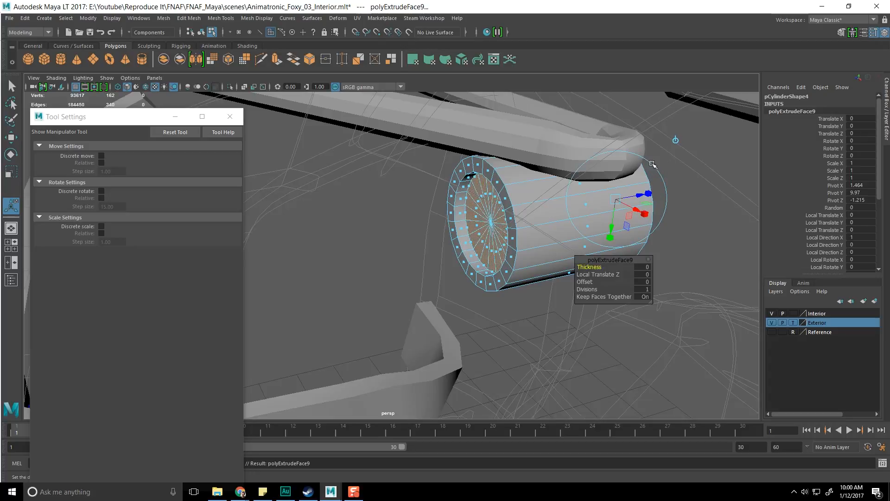
{"action": "left_click_drag", "start_coordinate": [652, 164], "coordinate": [532, 208], "text": "alt"}
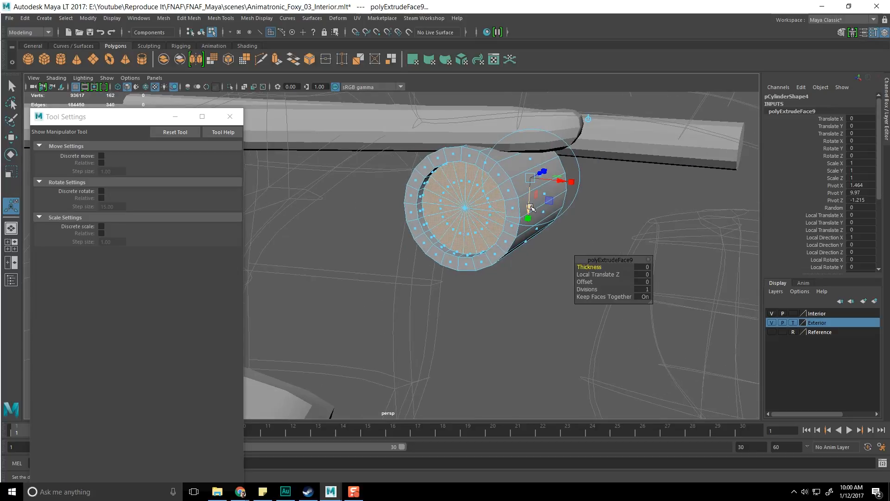
{"action": "key", "text": "ctrl+z"}
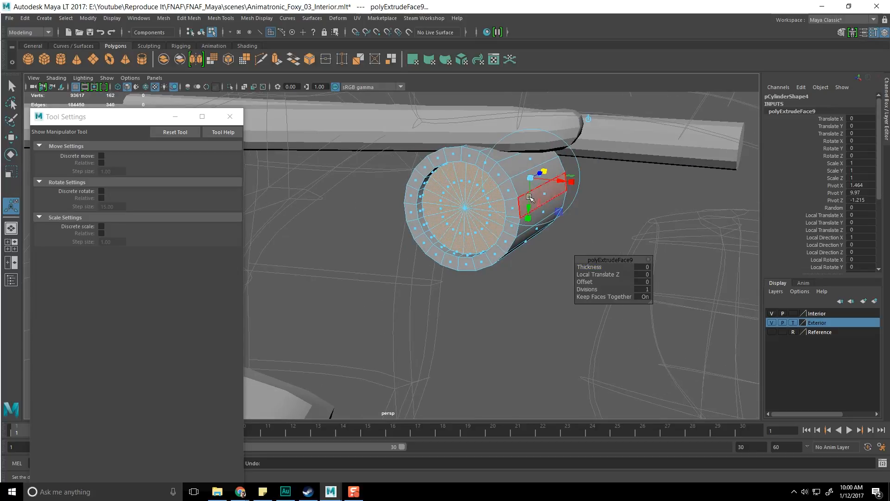
{"action": "left_click_drag", "start_coordinate": [535, 195], "coordinate": [536, 157], "text": "alt"}
{"action": "left_click_drag", "start_coordinate": [557, 126], "coordinate": [438, 206], "text": "alt"}
{"action": "left_click_drag", "start_coordinate": [482, 229], "coordinate": [469, 257], "text": "alt"}
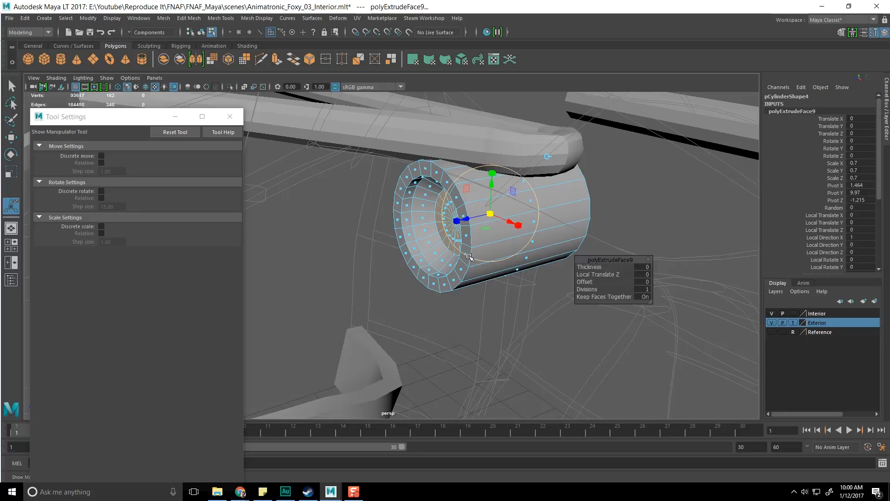
{"action": "key", "text": "q"}
{"action": "key", "text": "F8"}
{"action": "left_click", "coordinate": [631, 194]}
{"action": "scroll", "coordinate": [628, 196], "scroll_direction": "down", "scroll_amount": 1}
{"action": "left_click", "coordinate": [517, 248]}
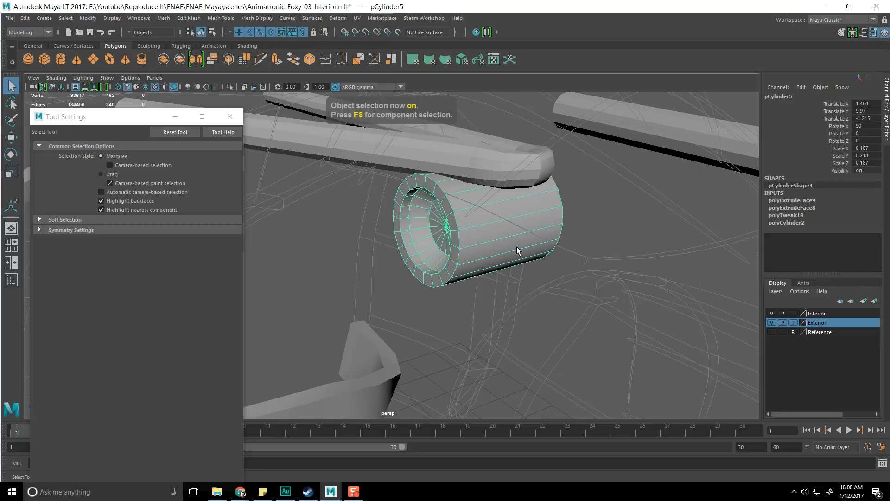
Step: Lower the hollowed shoulder cylinder to Translate Y 9.854, below the rod bend
{"action": "scroll", "coordinate": [540, 234], "scroll_direction": "down", "scroll_amount": 5}
{"action": "left_click", "coordinate": [550, 234]}
{"action": "left_click_drag", "start_coordinate": [550, 234], "coordinate": [476, 274], "text": "alt"}
{"action": "middle_click_drag", "start_coordinate": [477, 271], "coordinate": [425, 234], "text": "alt"}
{"action": "left_click", "coordinate": [414, 230]}
{"action": "key", "text": "w"}
{"action": "scroll", "coordinate": [477, 240], "scroll_direction": "down", "scroll_amount": 2}
{"action": "left_click", "coordinate": [536, 224]}
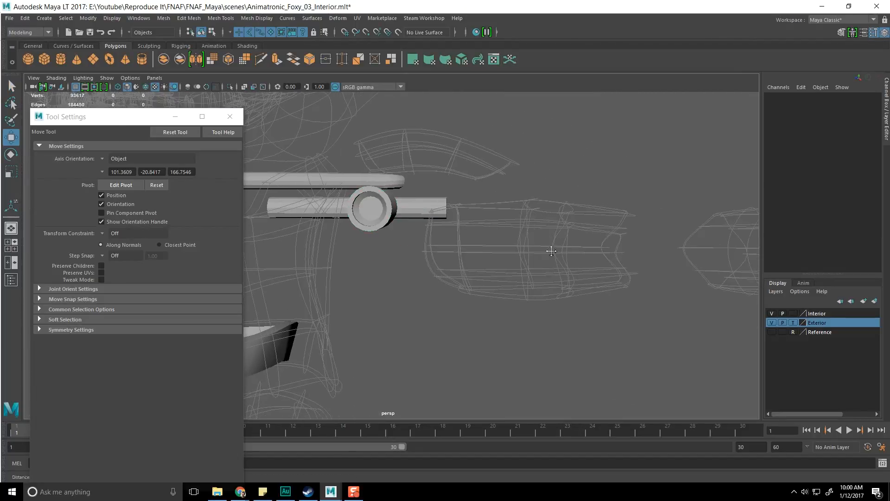
{"action": "left_click_drag", "start_coordinate": [549, 248], "coordinate": [445, 234], "text": "alt"}
{"action": "left_click", "coordinate": [412, 192]}
{"action": "left_click_drag", "start_coordinate": [447, 282], "coordinate": [424, 251], "text": "alt"}
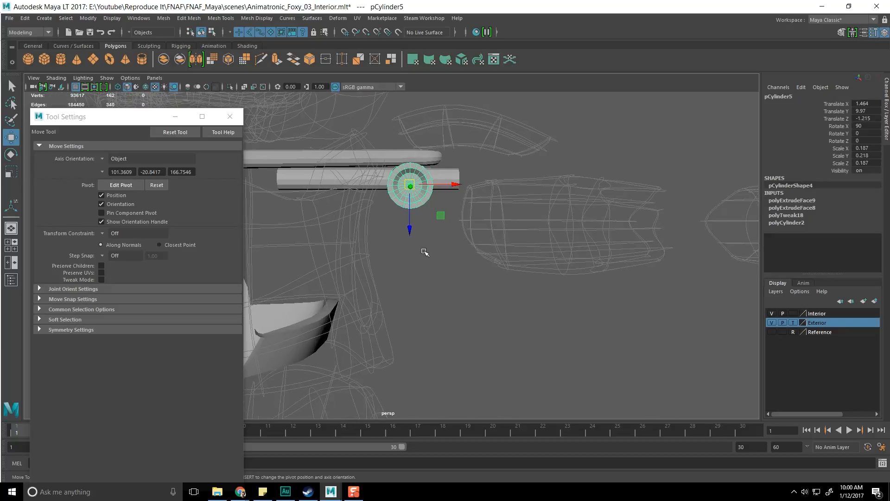
{"action": "key", "text": "q"}
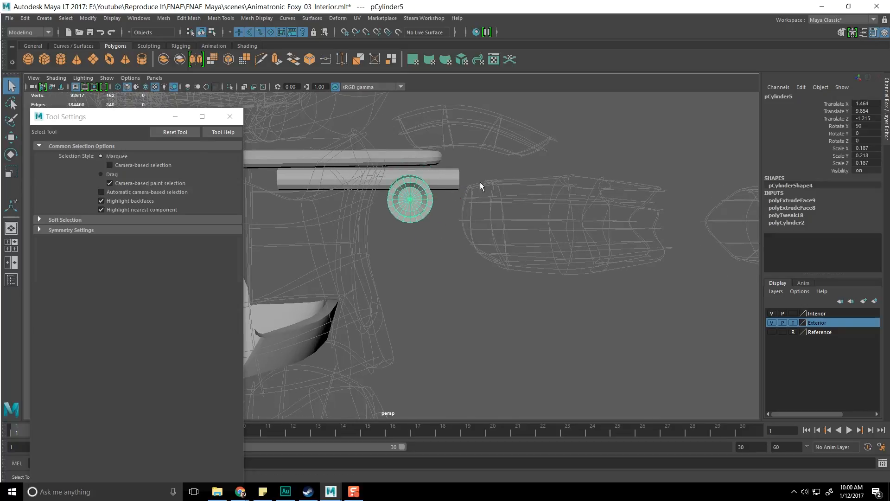
Step: Select the spare cylinder standing apart behind the character and save the scene
{"action": "left_click", "coordinate": [487, 187]}
{"action": "left_click_drag", "start_coordinate": [502, 200], "coordinate": [398, 320], "text": "alt"}
{"action": "left_click", "coordinate": [385, 259]}
{"action": "key", "text": "ctrl+s"}
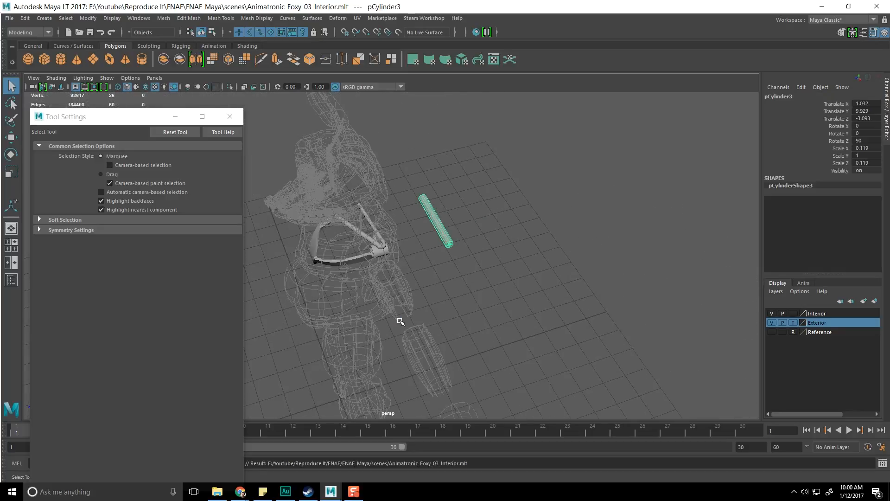
Step: Move the spare cylinder to X 2.487, Y 9.688, Z -1.369 so it extends outward from the shoulder cylinder as an arm rod
{"action": "key", "text": "w"}
{"action": "left_click_drag", "start_coordinate": [416, 235], "coordinate": [405, 259]}
{"action": "left_click_drag", "start_coordinate": [356, 220], "coordinate": [356, 242]}
{"action": "scroll", "coordinate": [414, 331], "scroll_direction": "up", "scroll_amount": 4}
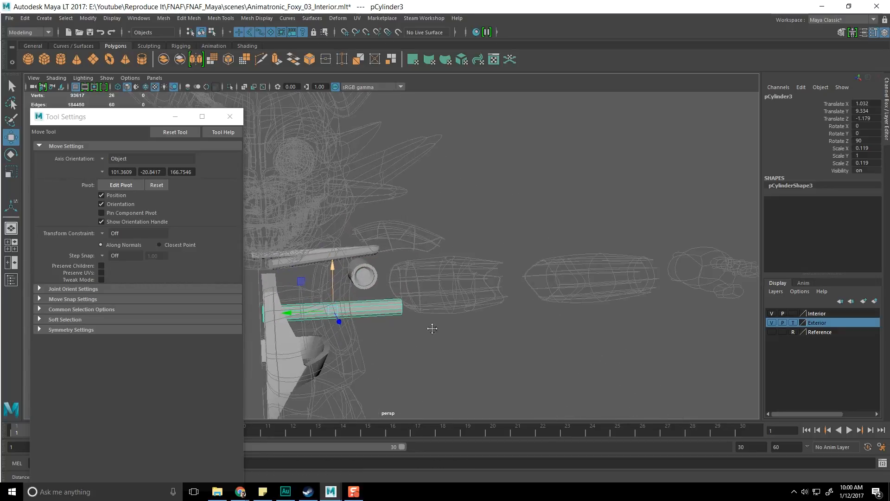
{"action": "left_click_drag", "start_coordinate": [405, 342], "coordinate": [395, 321], "text": "alt"}
{"action": "middle_click_drag", "start_coordinate": [395, 322], "coordinate": [445, 290], "text": "alt"}
{"action": "left_click_drag", "start_coordinate": [373, 237], "coordinate": [501, 215]}
{"action": "left_click_drag", "start_coordinate": [557, 317], "coordinate": [370, 361], "text": "alt"}
{"action": "scroll", "coordinate": [512, 335], "scroll_direction": "up", "scroll_amount": 4}
{"action": "left_click_drag", "start_coordinate": [376, 277], "coordinate": [373, 276]}
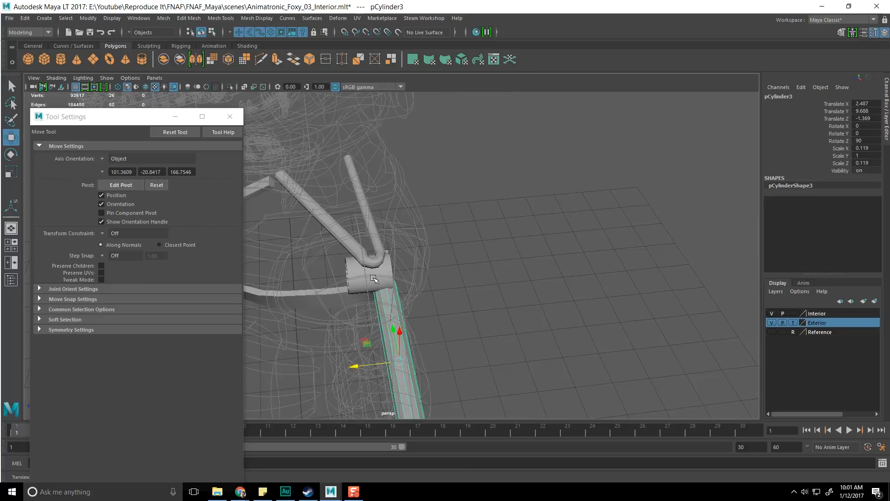
Step: Insert one centred edge loop around the hollowed shoulder cylinder using the Multiple edge loops option set to 1
{"action": "scroll", "coordinate": [370, 281], "scroll_direction": "up", "scroll_amount": 2}
{"action": "key", "text": "q"}
{"action": "left_click", "coordinate": [363, 291]}
{"action": "scroll", "coordinate": [339, 315], "scroll_direction": "up", "scroll_amount": 4}
{"action": "middle_click_drag", "start_coordinate": [338, 316], "coordinate": [415, 283], "text": "alt"}
{"action": "right_click_drag", "start_coordinate": [405, 278], "coordinate": [317, 279], "text": "shift"}
{"action": "left_click", "coordinate": [114, 199]}
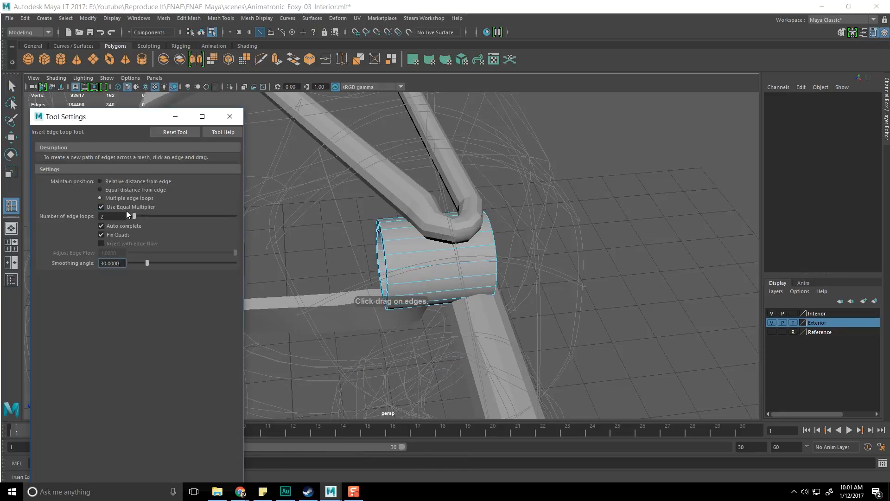
{"action": "left_click", "coordinate": [446, 247]}
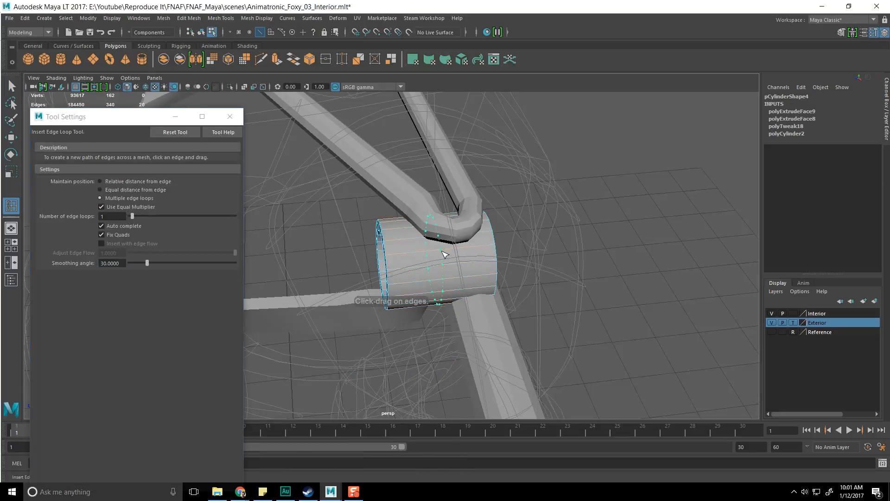
{"action": "key", "text": "q"}
Step: Align the arm rod with the centre of the shoulder cylinder, using Translate Z -1.215 and raising it slightly, and save the scene
{"action": "left_click", "coordinate": [598, 299]}
{"action": "scroll", "coordinate": [610, 309], "scroll_direction": "down", "scroll_amount": 4}
{"action": "key", "text": "ctrl+s"}
{"action": "key", "text": "w"}
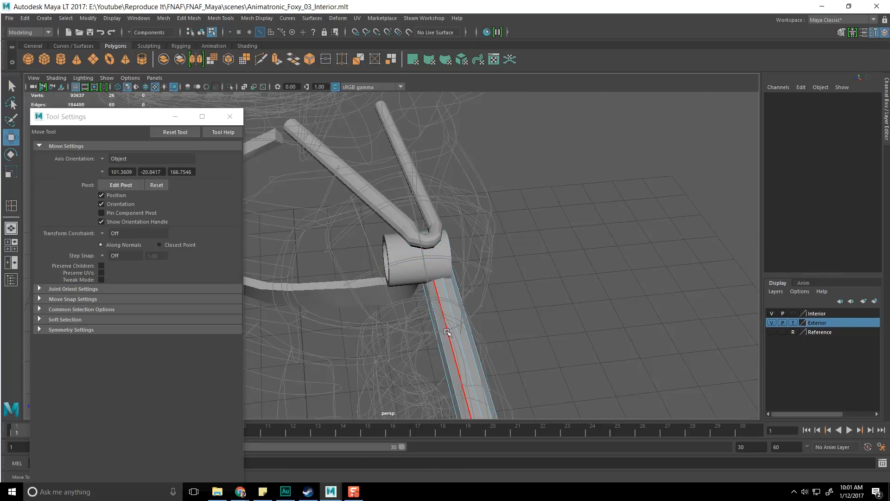
{"action": "scroll", "coordinate": [449, 339], "scroll_direction": "down", "scroll_amount": 6}
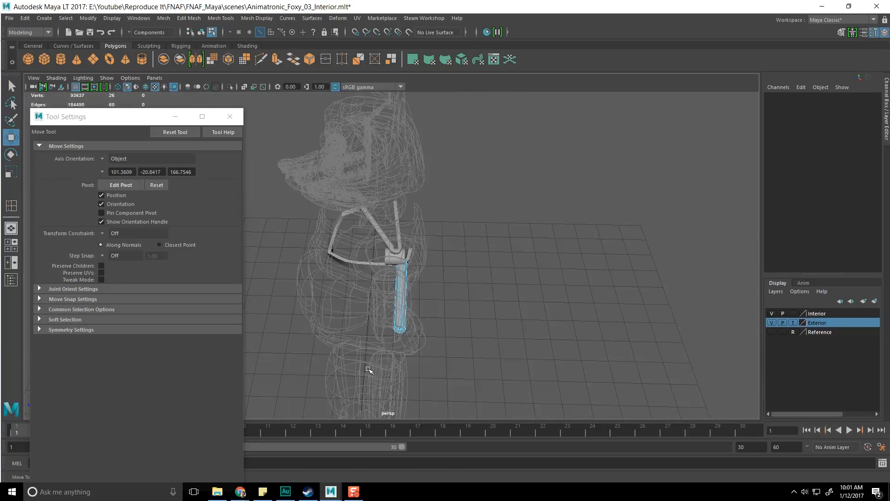
{"action": "key", "text": "F8"}
{"action": "key", "text": "f"}
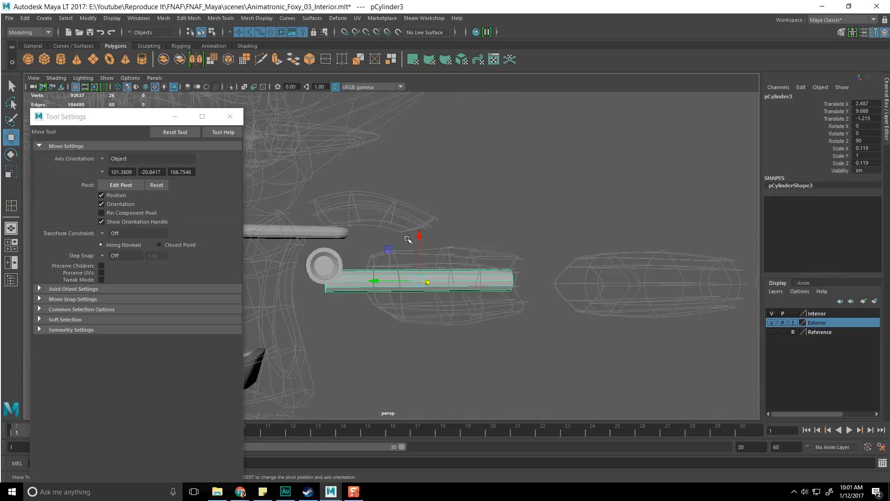
{"action": "middle_click_drag", "start_coordinate": [350, 272], "coordinate": [352, 264]}
{"action": "key", "text": "q"}
{"action": "left_click", "coordinate": [396, 330]}
{"action": "left_click_drag", "start_coordinate": [396, 330], "coordinate": [425, 221], "text": "alt"}
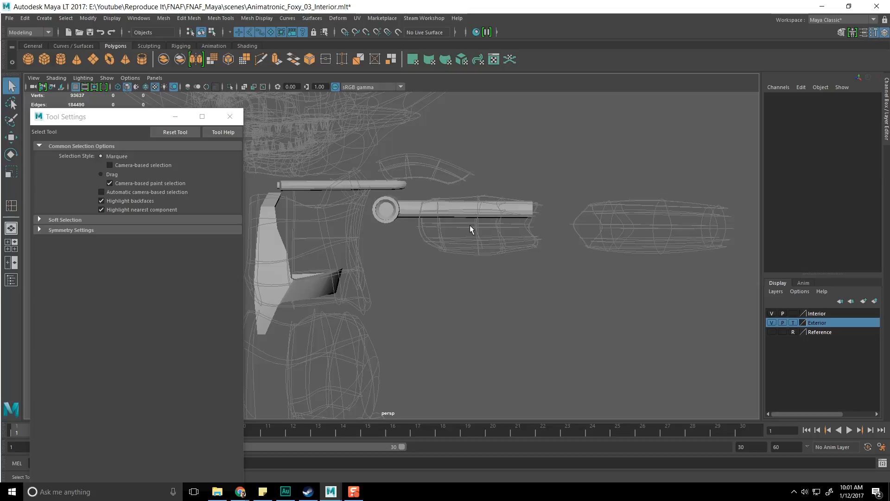
Step: Duplicate the shoulder cylinder as an elbow joint at X 3.772 beyond the arm rod's outer end and stand it upright with Rotate X 0
{"action": "middle_click_drag", "start_coordinate": [469, 224], "coordinate": [433, 198], "text": "alt"}
{"action": "left_click_drag", "start_coordinate": [432, 198], "coordinate": [435, 217], "text": "alt"}
{"action": "right_click_drag", "start_coordinate": [435, 216], "coordinate": [445, 185], "text": "alt"}
{"action": "middle_click_drag", "start_coordinate": [445, 185], "coordinate": [513, 227], "text": "alt"}
{"action": "left_click_drag", "start_coordinate": [513, 227], "coordinate": [581, 259], "text": "alt"}
{"action": "left_click", "coordinate": [343, 227]}
{"action": "key", "text": "ctrl+d"}
{"action": "key", "text": "w"}
{"action": "key", "text": "e"}
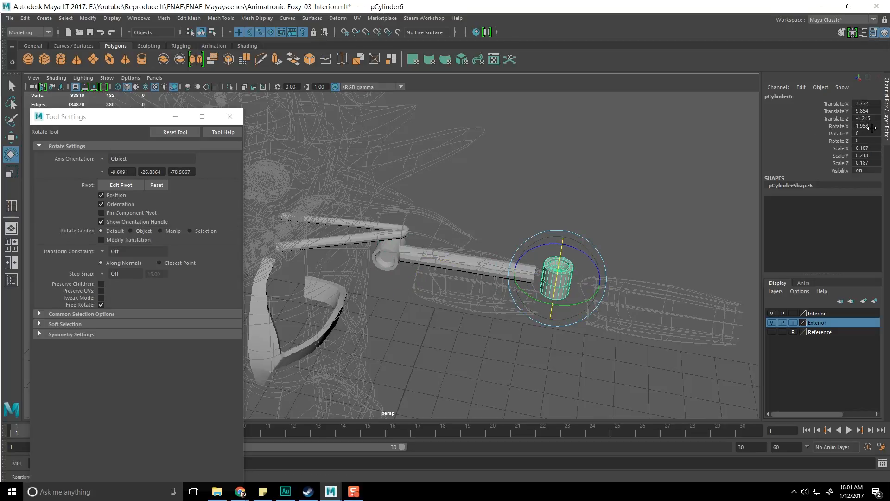
{"action": "left_click", "coordinate": [473, 155]}
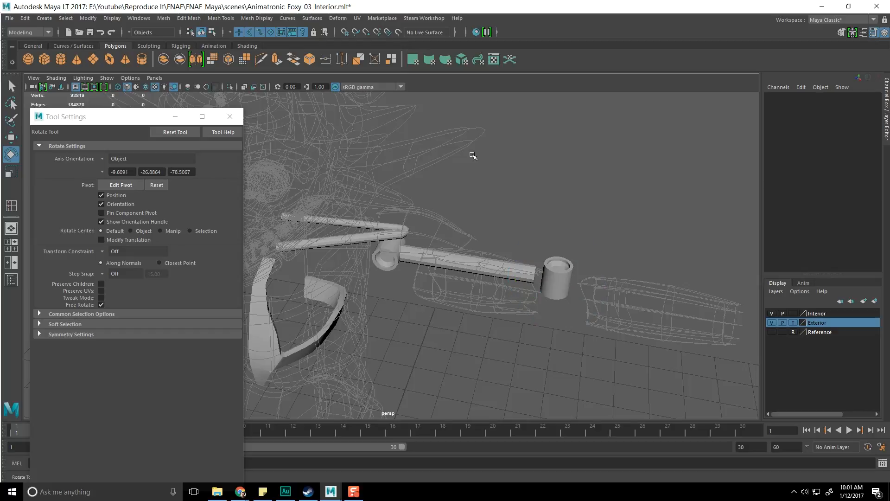
Step: Move the elbow cylinder to Translate X 3.565 against the arm rod's end and shorten it to Scale Y 0.17
{"action": "scroll", "coordinate": [475, 158], "scroll_direction": "up", "scroll_amount": 3}
{"action": "left_click_drag", "start_coordinate": [531, 185], "coordinate": [510, 208], "text": "alt"}
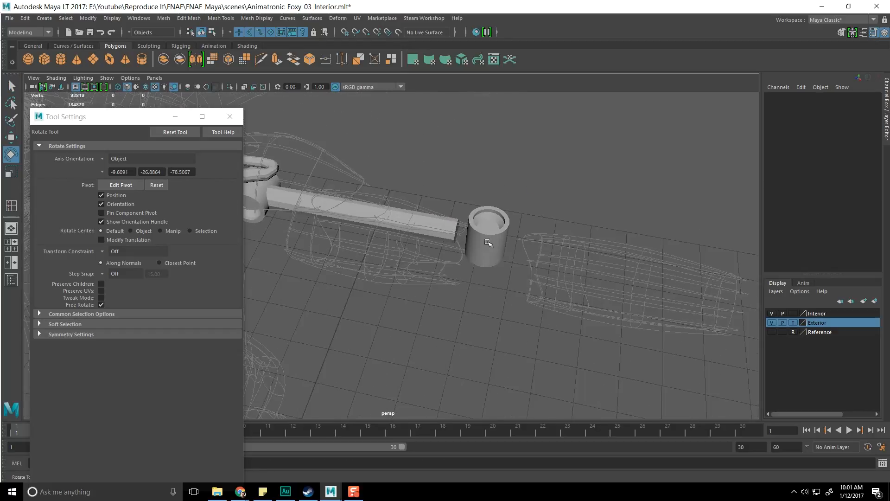
{"action": "left_click", "coordinate": [488, 250]}
{"action": "key", "text": "w"}
{"action": "left_click_drag", "start_coordinate": [529, 253], "coordinate": [547, 148]}
{"action": "key", "text": "q"}
{"action": "middle_click_drag", "start_coordinate": [475, 172], "coordinate": [492, 235], "text": "alt"}
{"action": "left_click_drag", "start_coordinate": [492, 235], "coordinate": [497, 220], "text": "alt"}
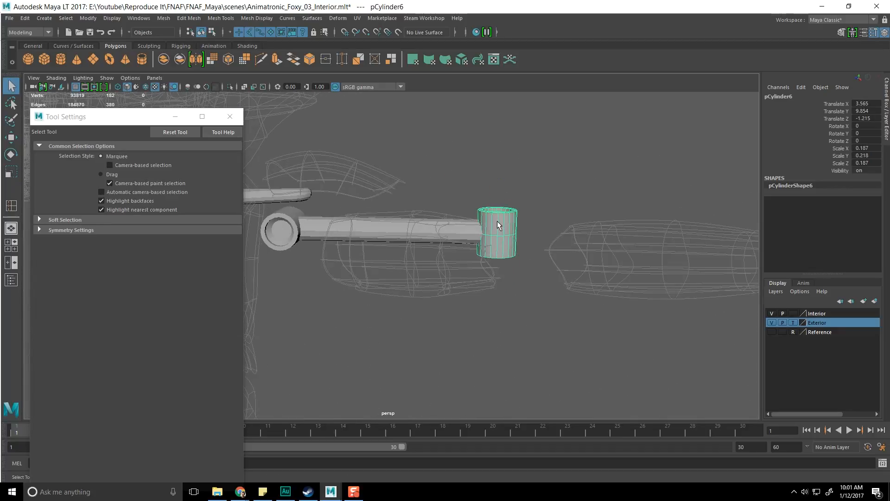
{"action": "key", "text": "r"}
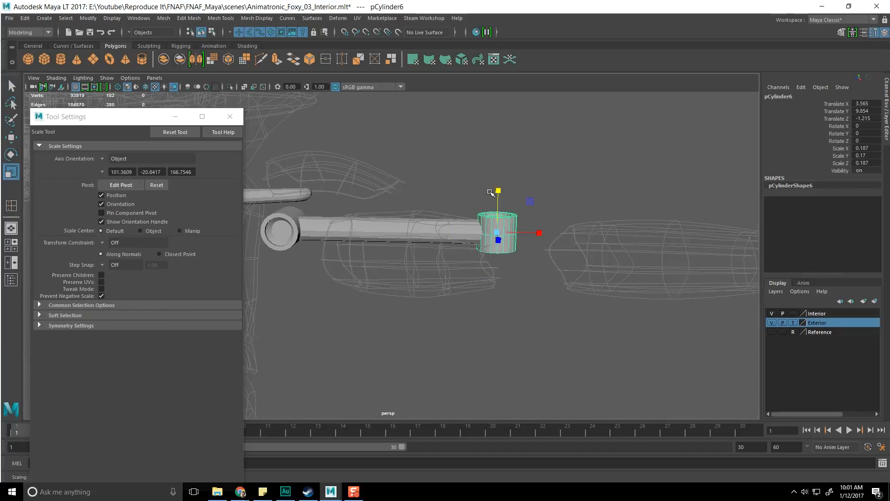
{"action": "key", "text": "q"}
{"action": "left_click", "coordinate": [482, 195]}
Step: Scale up the shoulder cylinder at the inner end of the arm rod
{"action": "scroll", "coordinate": [457, 213], "scroll_direction": "up", "scroll_amount": 2}
{"action": "left_click", "coordinate": [529, 219]}
{"action": "scroll", "coordinate": [446, 236], "scroll_direction": "down", "scroll_amount": 2}
{"action": "middle_click_drag", "start_coordinate": [387, 244], "coordinate": [479, 229], "text": "alt"}
{"action": "left_click_drag", "start_coordinate": [371, 229], "coordinate": [369, 238], "text": "alt"}
{"action": "left_click", "coordinate": [369, 238]}
{"action": "key", "text": "r"}
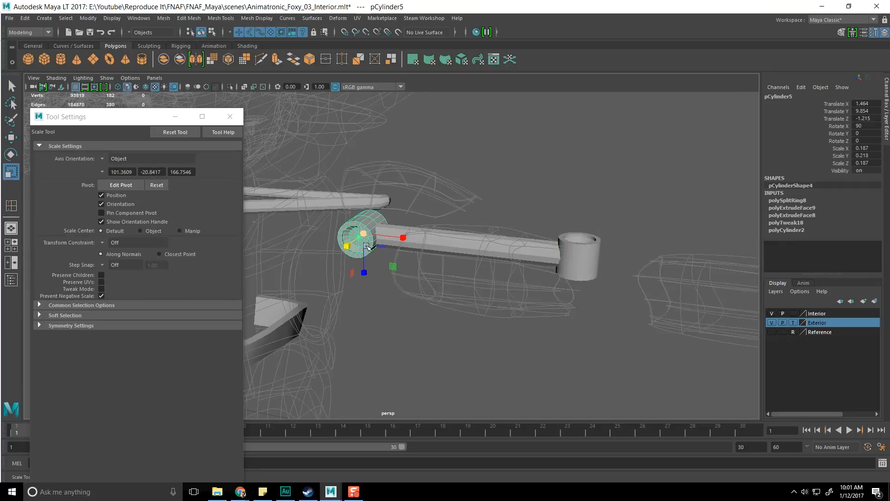
{"action": "left_click_drag", "start_coordinate": [381, 247], "coordinate": [406, 252], "text": "alt"}
{"action": "key", "text": "q"}
{"action": "left_click", "coordinate": [408, 203]}
Step: Nudge the enlarged shoulder cylinder slightly toward the body and save the scene
{"action": "left_click_drag", "start_coordinate": [407, 204], "coordinate": [425, 226], "text": "alt"}
{"action": "key", "text": "w"}
{"action": "left_click", "coordinate": [416, 230]}
{"action": "left_click_drag", "start_coordinate": [436, 217], "coordinate": [426, 220]}
{"action": "key", "text": "q"}
{"action": "left_click", "coordinate": [472, 196]}
{"action": "key", "text": "ctrl+s"}
Step: Switch the elbow cylinder to face selection and select the recessed faces inside its upper end
{"action": "scroll", "coordinate": [472, 196], "scroll_direction": "down", "scroll_amount": 3}
{"action": "middle_click_drag", "start_coordinate": [472, 196], "coordinate": [404, 185], "text": "alt"}
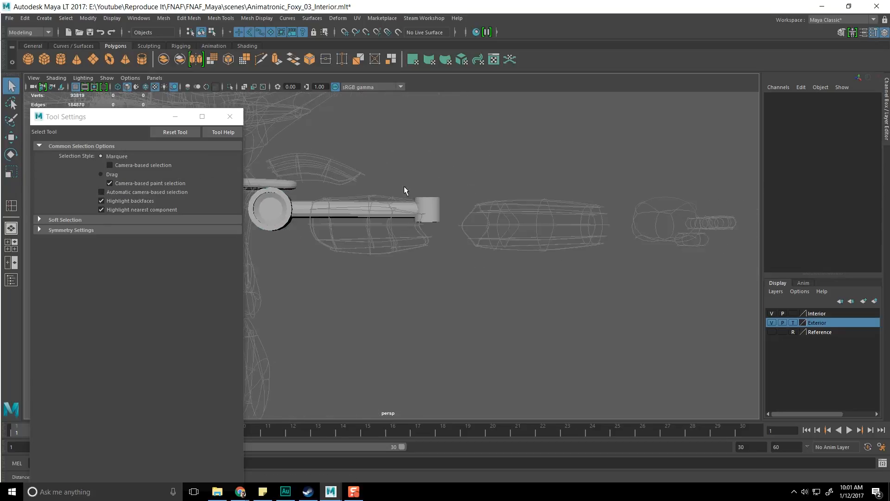
{"action": "left_click_drag", "start_coordinate": [404, 185], "coordinate": [406, 232], "text": "alt"}
{"action": "left_click", "coordinate": [427, 232]}
{"action": "scroll", "coordinate": [436, 235], "scroll_direction": "up", "scroll_amount": 7}
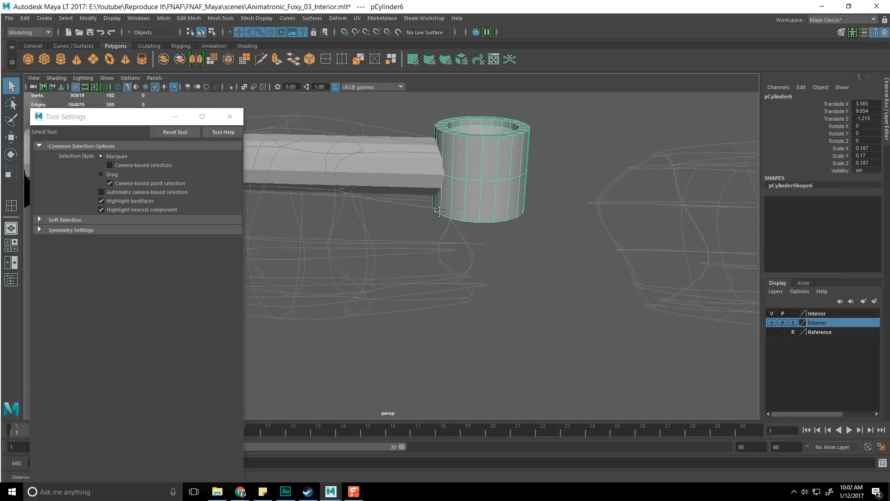
{"action": "middle_click_drag", "start_coordinate": [470, 179], "coordinate": [452, 218], "text": "alt"}
{"action": "left_click_drag", "start_coordinate": [453, 218], "coordinate": [464, 231], "text": "alt"}
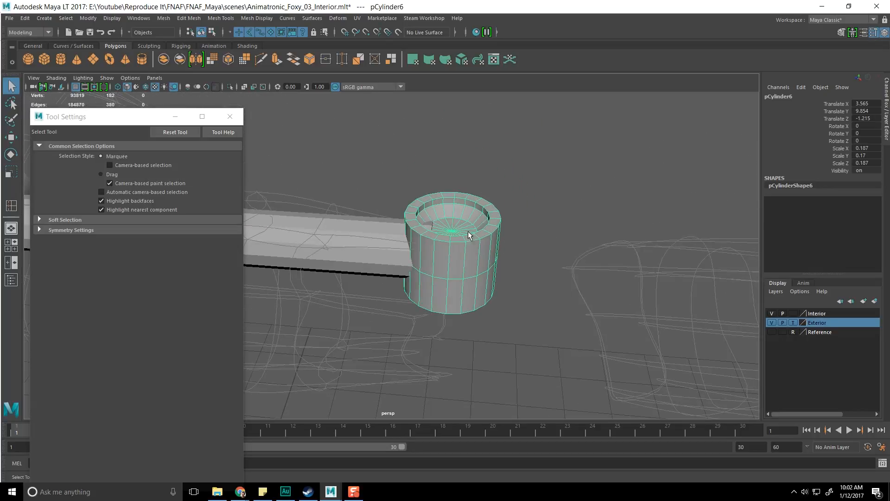
{"action": "scroll", "coordinate": [448, 237], "scroll_direction": "up", "scroll_amount": 6}
{"action": "middle_click_drag", "start_coordinate": [492, 200], "coordinate": [431, 224], "text": "alt"}
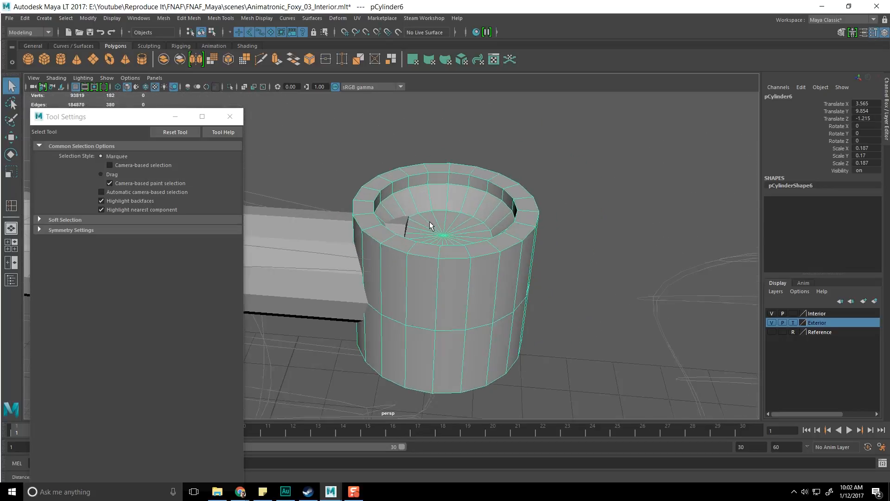
{"action": "left_click_drag", "start_coordinate": [431, 223], "coordinate": [414, 230], "text": "alt"}
{"action": "right_click_drag", "start_coordinate": [413, 230], "coordinate": [414, 254]}
{"action": "left_click", "coordinate": [401, 238]}
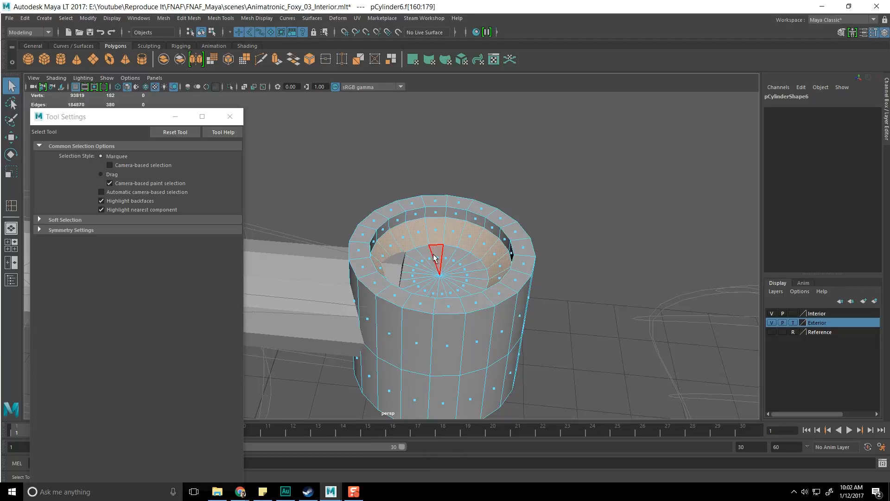
{"action": "mouse_move", "coordinate": [441, 225]}
{"action": "right_mouse_down", "text": "ctrl"}
{"action": "mouse_move", "coordinate": [468, 217]}
{"action": "mouse_move", "coordinate": [424, 223]}
{"action": "right_mouse_up", "text": "ctrl"}
Step: Add the matching recessed faces of the elbow cylinder's lower end and duplicate both dish-shaped face sets as separate meshes
{"action": "left_click_drag", "start_coordinate": [438, 248], "coordinate": [389, 287], "text": "alt"}
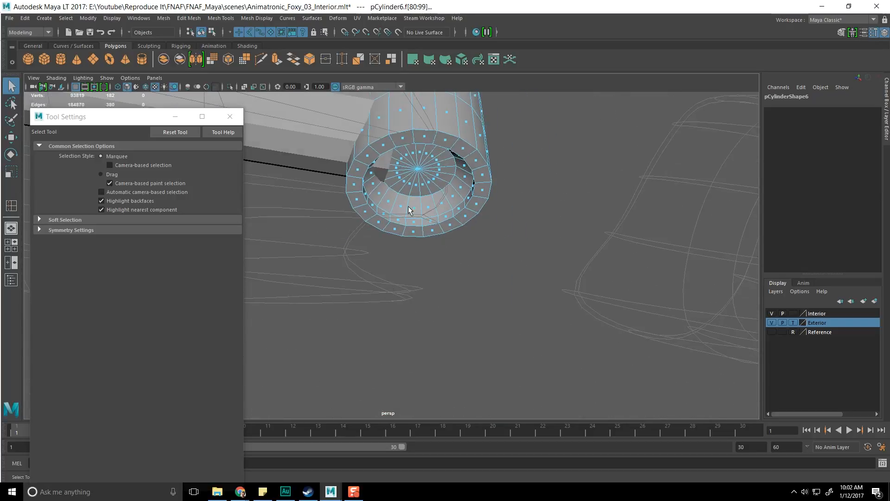
{"action": "double_click", "coordinate": [431, 186]}
{"action": "left_click", "coordinate": [424, 207]}
{"action": "double_click", "coordinate": [413, 207]}
{"action": "left_click_drag", "start_coordinate": [412, 206], "coordinate": [403, 214], "text": "alt"}
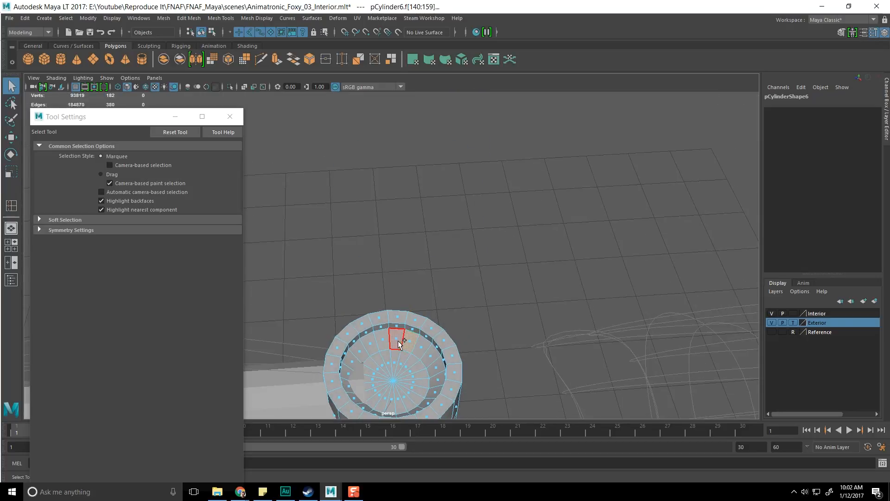
{"action": "right_click_drag", "start_coordinate": [399, 340], "coordinate": [373, 321], "text": "shift"}
{"action": "left_click_drag", "start_coordinate": [403, 350], "coordinate": [431, 309], "text": "alt"}
{"action": "right_click_drag", "start_coordinate": [432, 285], "coordinate": [473, 271], "text": "shift"}
{"action": "right_click_drag", "start_coordinate": [430, 357], "coordinate": [436, 434], "text": "shift"}
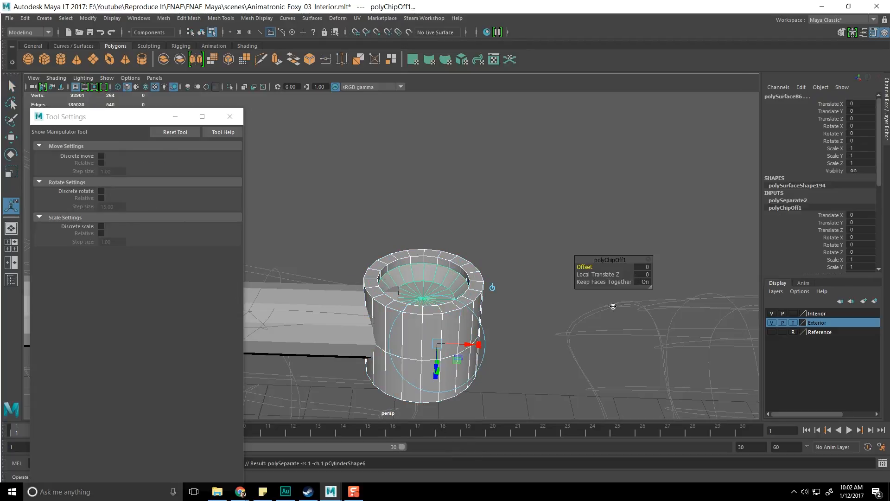
Step: Return to object selection, save the scene and hide the elbow cylinder body, leaving the duplicated dish pieces
{"action": "key", "text": "q"}
{"action": "key", "text": "F8"}
{"action": "key", "text": "F8"}
{"action": "left_click", "coordinate": [543, 269]}
{"action": "left_click", "coordinate": [435, 289]}
{"action": "key", "text": "ctrl+s"}
{"action": "left_click", "coordinate": [441, 280]}
{"action": "left_click", "coordinate": [471, 264]}
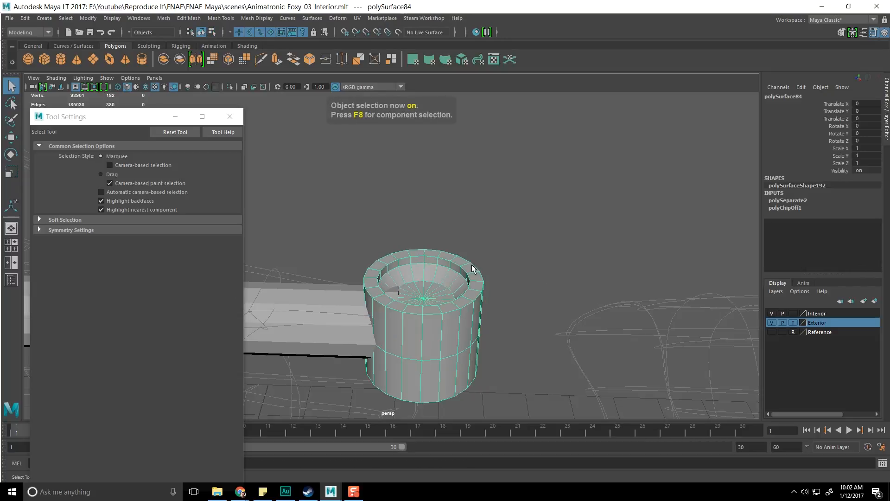
{"action": "left_click", "coordinate": [468, 274]}
{"action": "key", "text": "ctrl+h"}
Step: Select the outer rim edge loop of the upper dish piece
{"action": "mouse_move", "coordinate": [458, 323]}
{"action": "left_mouse_down", "text": "alt"}
{"action": "mouse_move", "coordinate": [467, 247]}
{"action": "mouse_move", "coordinate": [440, 294]}
{"action": "mouse_move", "coordinate": [435, 318]}
{"action": "mouse_move", "coordinate": [443, 320]}
{"action": "left_mouse_up", "text": "alt"}
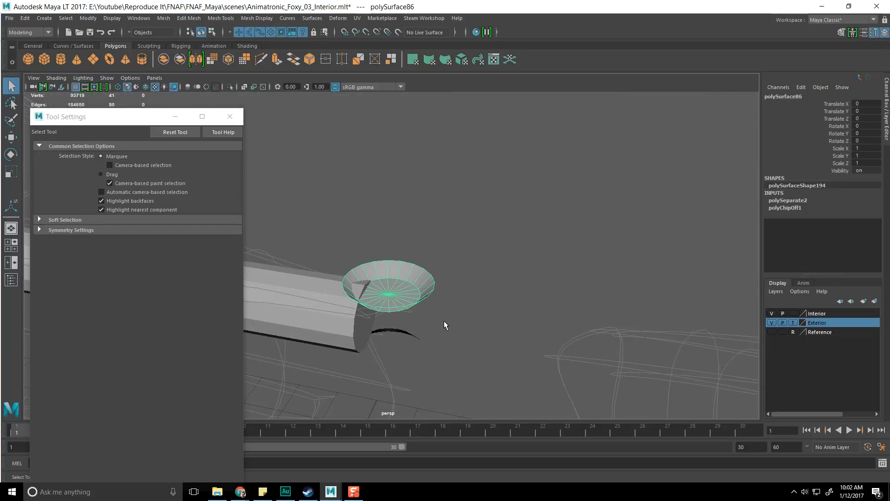
{"action": "right_click_drag", "start_coordinate": [410, 274], "coordinate": [406, 210]}
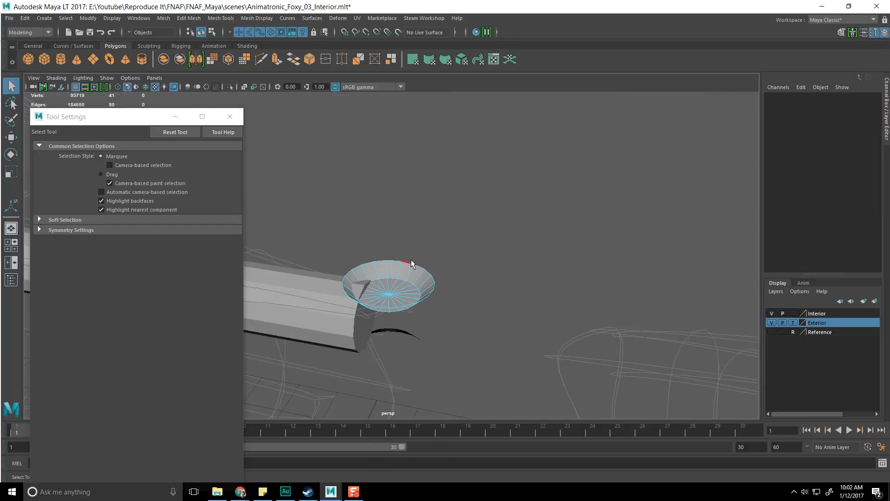
{"action": "double_click", "coordinate": [411, 260]}
{"action": "left_click_drag", "start_coordinate": [400, 294], "coordinate": [413, 285], "text": "alt"}
{"action": "left_click", "coordinate": [413, 285]}
{"action": "key", "text": "Delete"}
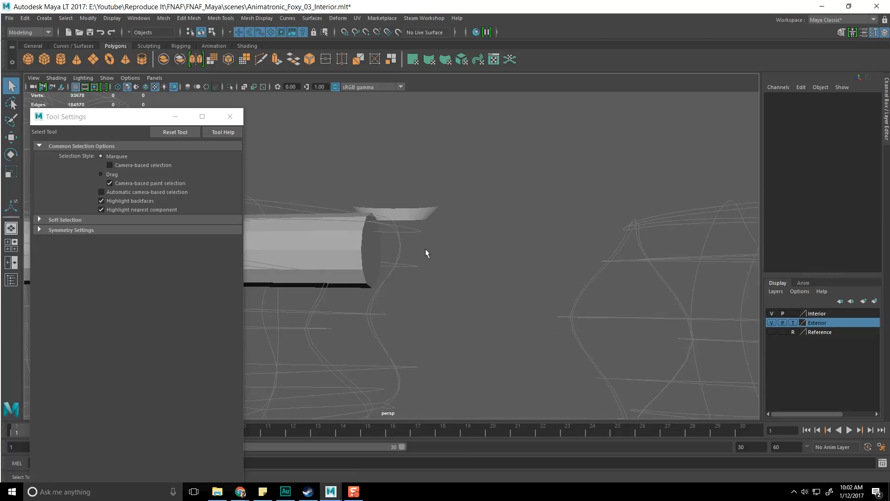
{"action": "key", "text": "ctrl+z"}
{"action": "mouse_move", "coordinate": [429, 215]}
{"action": "left_mouse_down", "text": "alt"}
{"action": "mouse_move", "coordinate": [428, 254]}
{"action": "mouse_move", "coordinate": [430, 229]}
{"action": "left_mouse_up", "text": "alt"}
{"action": "key", "text": "ctrl+z"}
Step: Extrude the upper dish's rim edges upward by 0.058 in Translate Y to form a raised collar
{"action": "right_click_drag", "start_coordinate": [427, 244], "coordinate": [428, 270], "text": "shift"}
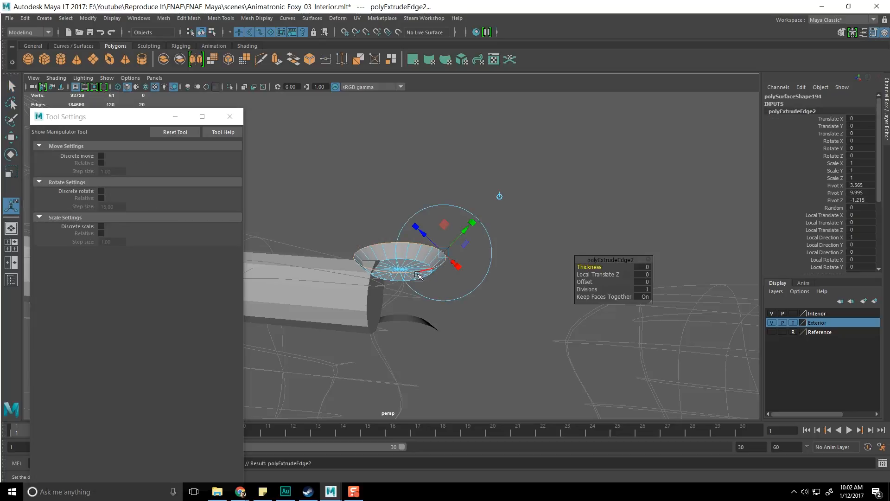
{"action": "left_click_drag", "start_coordinate": [500, 183], "coordinate": [519, 175], "text": "alt"}
{"action": "left_click", "coordinate": [515, 183]}
{"action": "left_click_drag", "start_coordinate": [422, 217], "coordinate": [464, 203]}
Step: Unhide the elbow cylinder body
{"action": "left_click", "coordinate": [113, 19]}
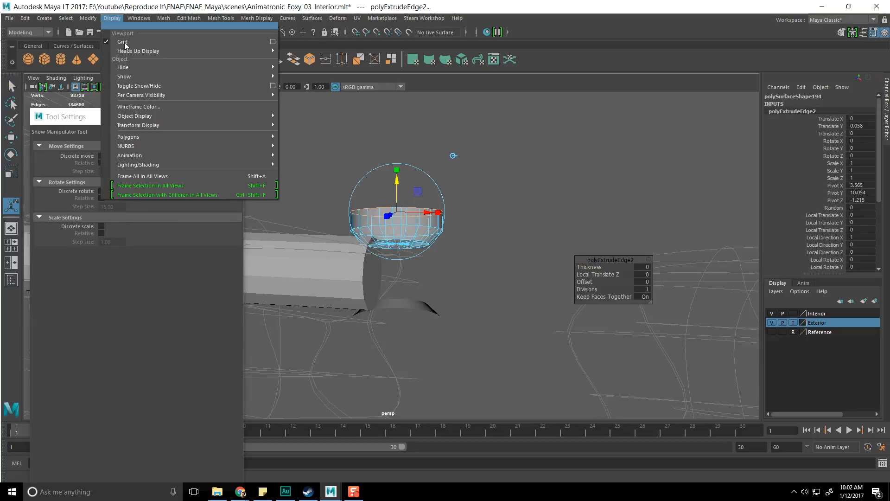
{"action": "mouse_move", "coordinate": [130, 73]}
{"action": "left_click", "coordinate": [354, 122]}
{"action": "key", "text": "q"}
{"action": "left_click", "coordinate": [476, 202]}
Step: Extrude the collar's top edge loop outward into a flat flange reaching past the elbow cylinder's rim
{"action": "left_click_drag", "start_coordinate": [476, 202], "coordinate": [406, 247], "text": "alt"}
{"action": "right_click_drag", "start_coordinate": [406, 248], "coordinate": [446, 189], "text": "alt"}
{"action": "left_click", "coordinate": [427, 218]}
{"action": "right_click", "coordinate": [426, 218], "text": "shift"}
{"action": "left_click", "coordinate": [425, 241]}
{"action": "left_click_drag", "start_coordinate": [425, 241], "coordinate": [402, 253], "text": "alt"}
{"action": "left_click_drag", "start_coordinate": [426, 286], "coordinate": [432, 284]}
{"action": "key", "text": "q"}
{"action": "left_click", "coordinate": [480, 246]}
Step: Extrude the flange's outer edge loop downward with Local Translate Z -0.03 to form the cap's skirt
{"action": "scroll", "coordinate": [474, 256], "scroll_direction": "up", "scroll_amount": 2}
{"action": "left_click_drag", "start_coordinate": [475, 248], "coordinate": [393, 197], "text": "alt"}
{"action": "double_click", "coordinate": [377, 181]}
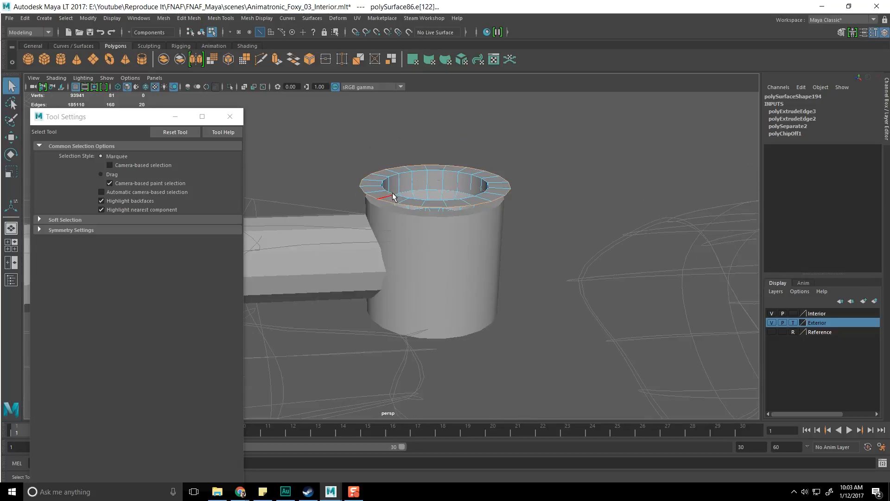
{"action": "key", "text": "ctrl+e"}
{"action": "left_click_drag", "start_coordinate": [495, 144], "coordinate": [494, 141]}
{"action": "key", "text": "v"}
{"action": "middle_click_drag", "start_coordinate": [530, 218], "coordinate": [526, 218]}
{"action": "left_click_drag", "start_coordinate": [499, 248], "coordinate": [443, 269], "text": "alt"}
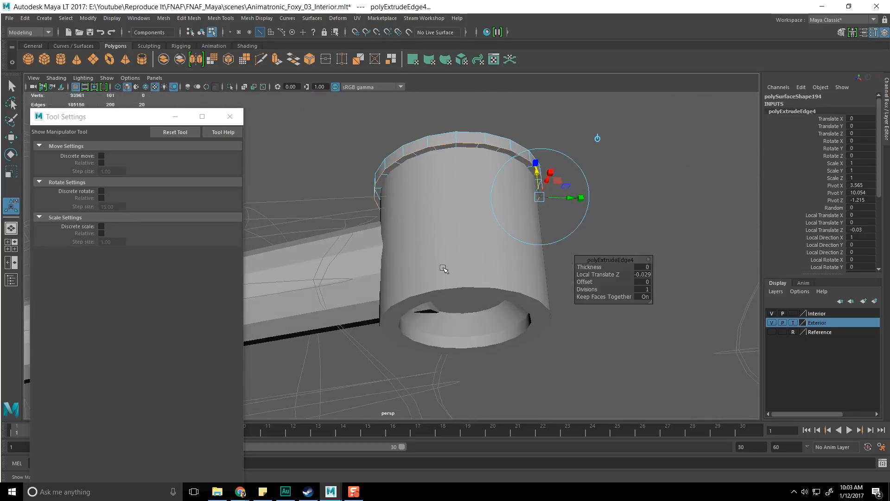
Step: Extrude the skirt's lower edge loop inward toward the elbow cylinder's wall and save the scene
{"action": "left_click_drag", "start_coordinate": [569, 198], "coordinate": [514, 238]}
{"action": "key", "text": "q"}
{"action": "left_click", "coordinate": [538, 182]}
{"action": "key", "text": "ctrl+s"}
Step: Raise the floor of the cap's recess so that it covers the arm rod's end poking through it
{"action": "left_click_drag", "start_coordinate": [538, 182], "coordinate": [419, 244], "text": "alt"}
{"action": "scroll", "coordinate": [419, 244], "scroll_direction": "up", "scroll_amount": 5}
{"action": "middle_click_drag", "start_coordinate": [384, 225], "coordinate": [431, 238], "text": "alt"}
{"action": "scroll", "coordinate": [431, 239], "scroll_direction": "down", "scroll_amount": 4}
{"action": "left_click_drag", "start_coordinate": [417, 250], "coordinate": [449, 235], "text": "alt"}
{"action": "right_click", "coordinate": [450, 235]}
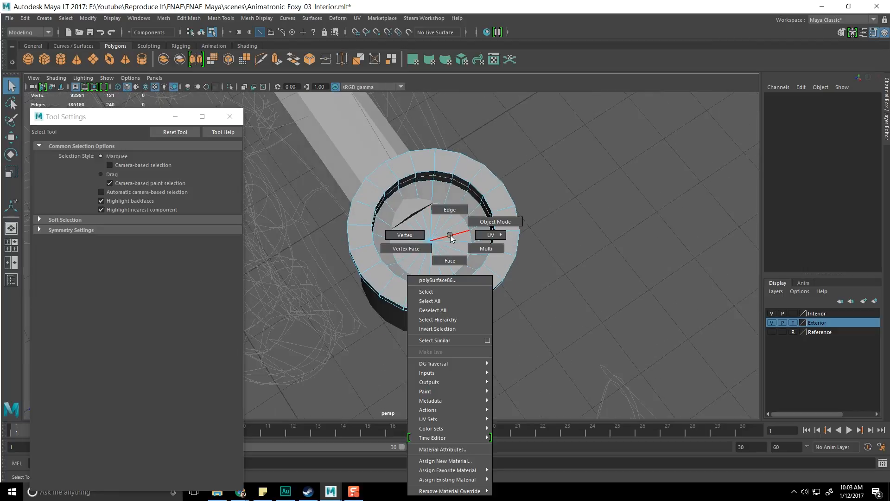
{"action": "right_click_drag", "start_coordinate": [435, 226], "coordinate": [433, 254]}
{"action": "left_click", "coordinate": [457, 198]}
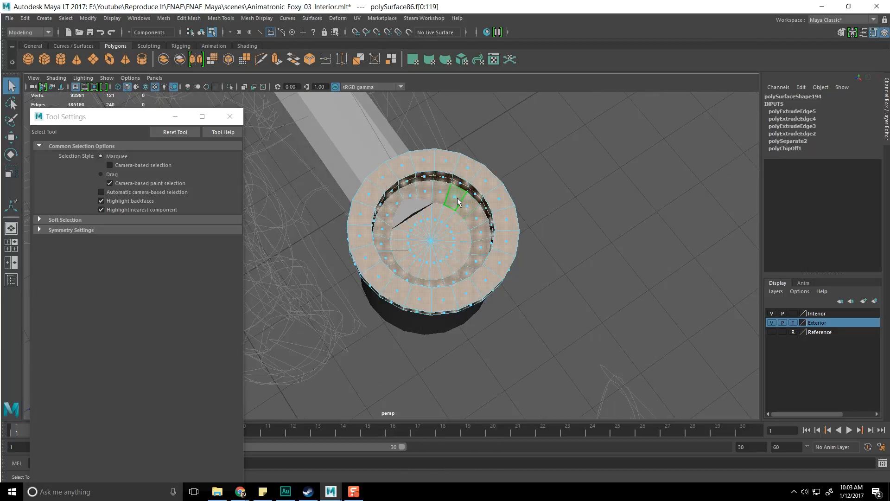
{"action": "double_click", "coordinate": [445, 200]}
{"action": "right_click_drag", "start_coordinate": [449, 221], "coordinate": [429, 195]}
{"action": "left_click_drag", "start_coordinate": [417, 220], "coordinate": [434, 141], "text": "alt"}
{"action": "key", "text": "w"}
{"action": "key", "text": "q"}
{"action": "left_click", "coordinate": [555, 174]}
{"action": "scroll", "coordinate": [465, 159], "scroll_direction": "up", "scroll_amount": 3}
{"action": "scroll", "coordinate": [465, 159], "scroll_direction": "down", "scroll_amount": 3}
{"action": "middle_click_drag", "start_coordinate": [465, 171], "coordinate": [466, 204], "text": "alt"}
{"action": "left_click_drag", "start_coordinate": [480, 236], "coordinate": [394, 270], "text": "alt"}
{"action": "left_click", "coordinate": [388, 261]}
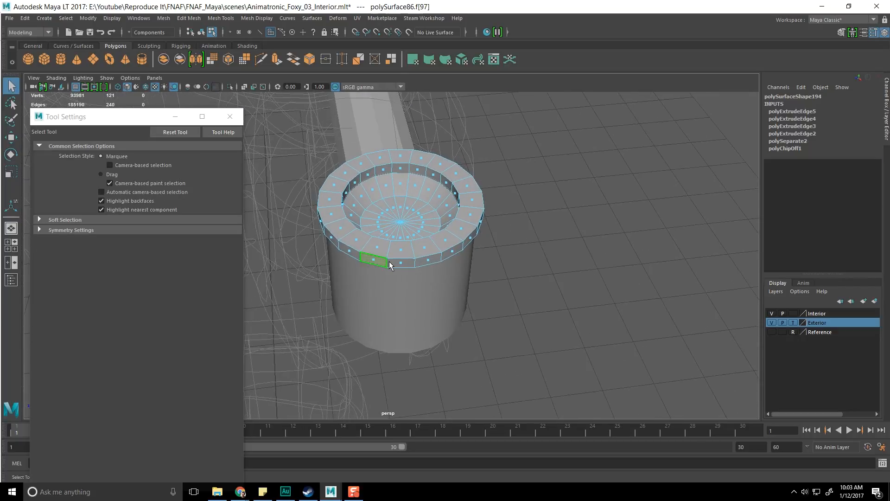
{"action": "left_click", "coordinate": [445, 271]}
{"action": "left_click", "coordinate": [444, 257]}
{"action": "left_click_drag", "start_coordinate": [377, 263], "coordinate": [358, 273], "text": "alt"}
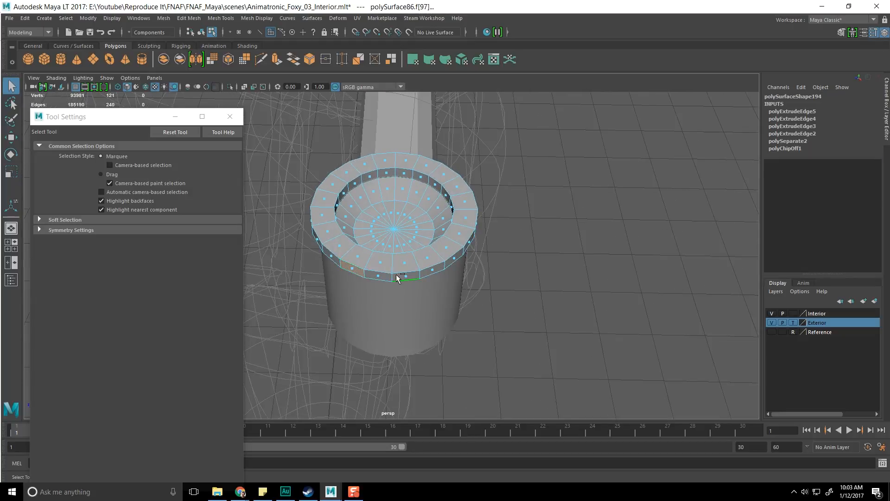
{"action": "left_click", "coordinate": [434, 270], "text": "shift"}
{"action": "left_click", "coordinate": [378, 273], "text": "shift"}
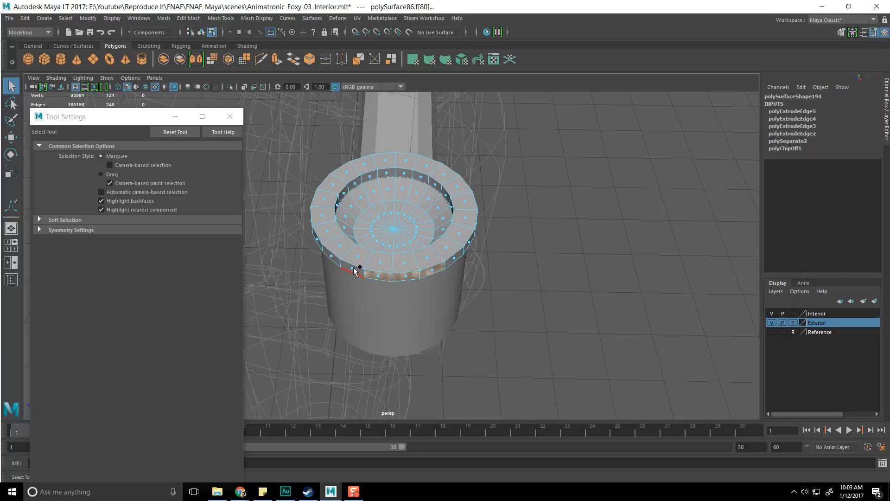
{"action": "left_click_drag", "start_coordinate": [343, 271], "coordinate": [463, 205], "text": "alt"}
{"action": "left_click", "coordinate": [558, 170]}
Step: Extrude the cap skirt's faces that face the forearm outward along X by about 0.1
{"action": "left_click_drag", "start_coordinate": [559, 174], "coordinate": [476, 269], "text": "alt"}
{"action": "left_click_drag", "start_coordinate": [447, 180], "coordinate": [448, 201], "text": "alt"}
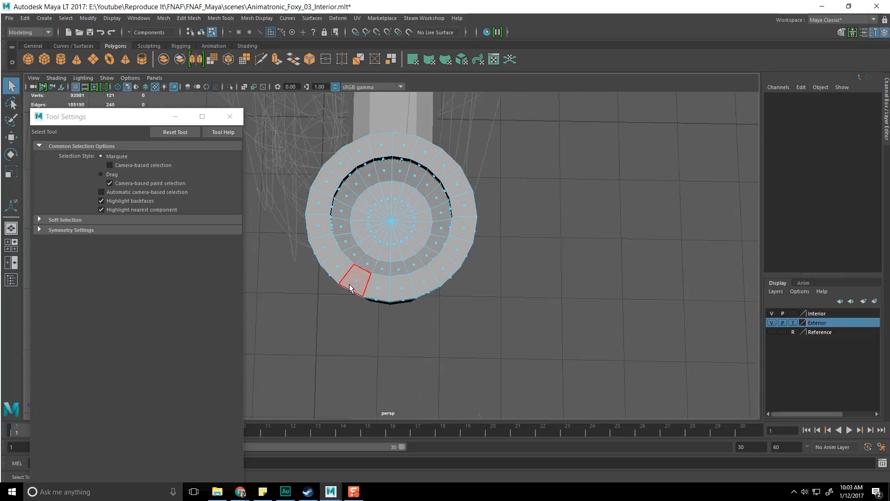
{"action": "left_click_drag", "start_coordinate": [397, 314], "coordinate": [361, 273]}
{"action": "left_click_drag", "start_coordinate": [432, 302], "coordinate": [432, 302]}
{"action": "left_click_drag", "start_coordinate": [433, 302], "coordinate": [459, 192], "text": "alt"}
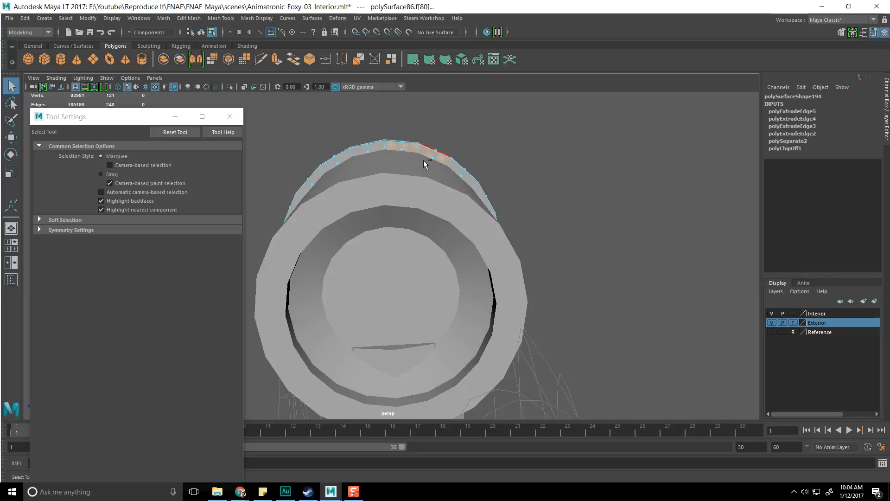
{"action": "left_click_drag", "start_coordinate": [410, 162], "coordinate": [404, 229], "text": "alt"}
{"action": "right_click_drag", "start_coordinate": [403, 228], "coordinate": [405, 265], "text": "shift"}
{"action": "left_click_drag", "start_coordinate": [405, 265], "coordinate": [464, 232], "text": "alt"}
{"action": "left_click", "coordinate": [507, 121]}
{"action": "left_click_drag", "start_coordinate": [505, 123], "coordinate": [467, 187], "text": "alt"}
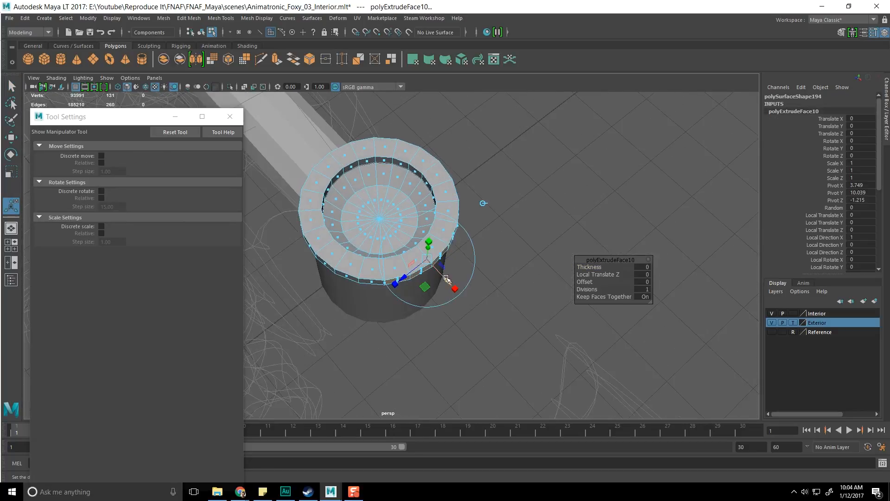
{"action": "left_click_drag", "start_coordinate": [451, 281], "coordinate": [571, 390]}
Step: Move the extruded end faces farther out and about 0.1 down so that the strut slopes away from the cap
{"action": "scroll", "coordinate": [521, 302], "scroll_direction": "down", "scroll_amount": 5}
{"action": "left_click_drag", "start_coordinate": [521, 302], "coordinate": [420, 233], "text": "alt"}
{"action": "left_click_drag", "start_coordinate": [397, 204], "coordinate": [435, 225]}
{"action": "left_click", "coordinate": [452, 188]}
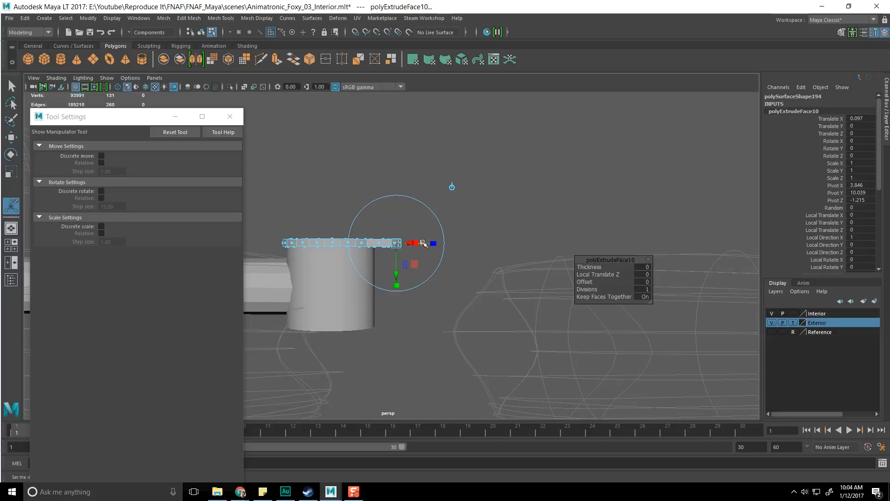
{"action": "left_click", "coordinate": [451, 187]}
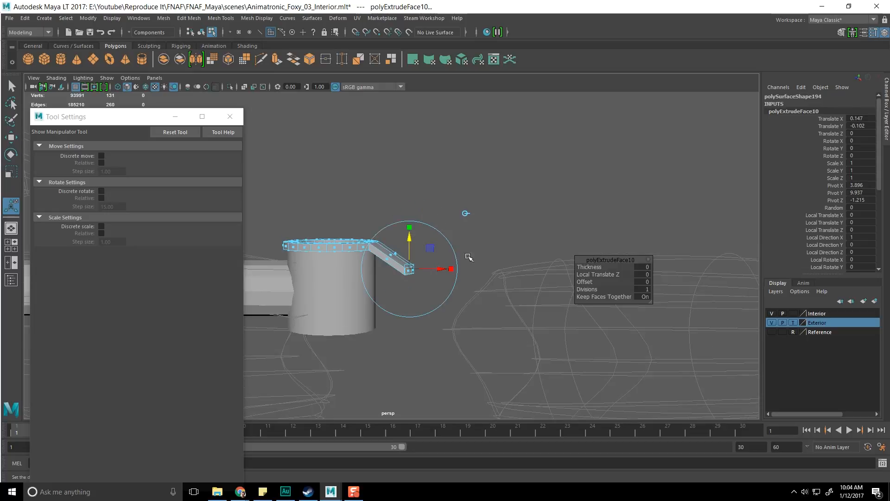
{"action": "left_click_drag", "start_coordinate": [468, 257], "coordinate": [446, 291], "text": "alt"}
Step: Extrude the sloped strut's end faces straight toward the forearm with Translate X 0.258
{"action": "key", "text": "q"}
{"action": "key", "text": "F8"}
{"action": "left_click", "coordinate": [518, 254]}
{"action": "left_click_drag", "start_coordinate": [518, 255], "coordinate": [396, 238], "text": "alt"}
{"action": "left_click", "coordinate": [385, 263]}
{"action": "right_click_drag", "start_coordinate": [395, 236], "coordinate": [398, 273]}
{"action": "left_click", "coordinate": [377, 277]}
{"action": "left_click_drag", "start_coordinate": [377, 277], "coordinate": [464, 300], "text": "alt"}
{"action": "scroll", "coordinate": [466, 304], "scroll_direction": "down", "scroll_amount": 3}
{"action": "middle_click_drag", "start_coordinate": [466, 303], "coordinate": [451, 287], "text": "alt"}
{"action": "right_click_drag", "start_coordinate": [394, 245], "coordinate": [398, 269], "text": "shift"}
{"action": "left_click_drag", "start_coordinate": [437, 270], "coordinate": [469, 302], "text": "alt"}
{"action": "left_click", "coordinate": [454, 197]}
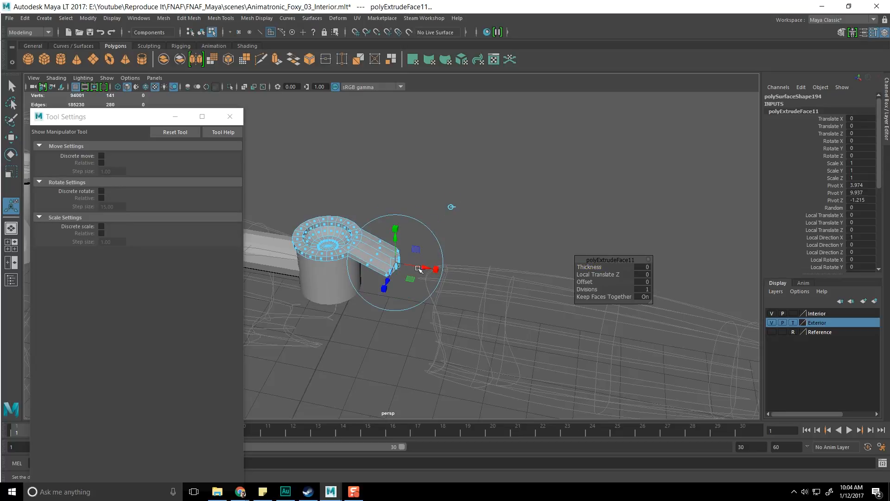
{"action": "left_click_drag", "start_coordinate": [422, 270], "coordinate": [464, 277]}
Step: Scale the strut's curved end faces along its length so that they form a flat end
{"action": "key", "text": "r"}
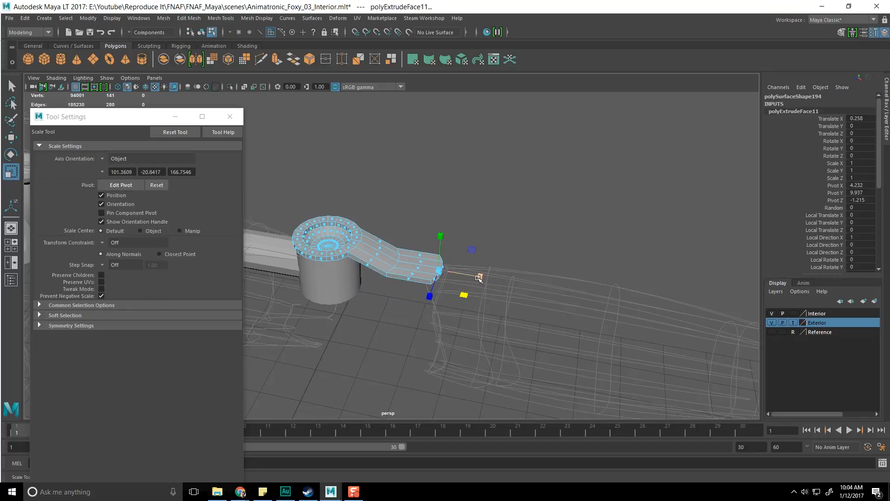
{"action": "left_click_drag", "start_coordinate": [455, 276], "coordinate": [456, 277]}
{"action": "scroll", "coordinate": [456, 278], "scroll_direction": "down", "scroll_amount": 2}
{"action": "left_click_drag", "start_coordinate": [512, 264], "coordinate": [440, 304], "text": "alt"}
{"action": "scroll", "coordinate": [435, 303], "scroll_direction": "up", "scroll_amount": 2}
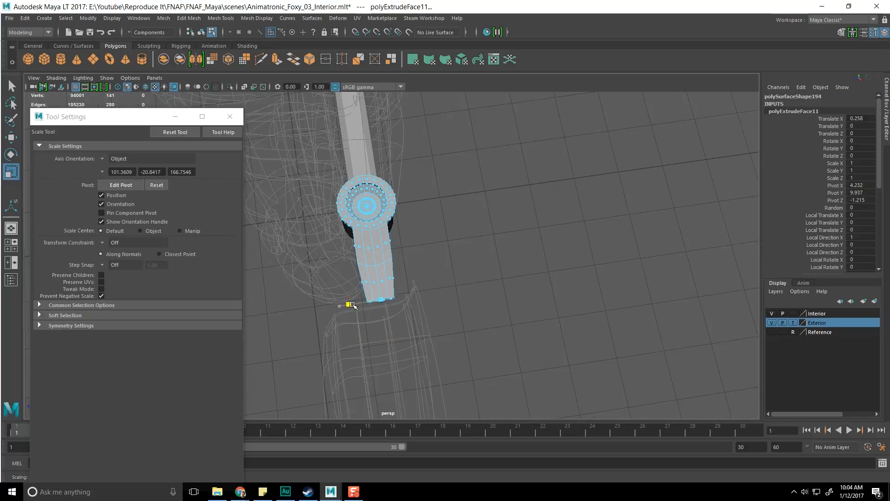
{"action": "left_click_drag", "start_coordinate": [350, 309], "coordinate": [552, 306], "text": "alt"}
Step: Extrude the flattened end along the arm to the wrist end of the forearm shell
{"action": "key", "text": "ctrl+e"}
{"action": "key", "text": "q"}
{"action": "left_click", "coordinate": [526, 229]}
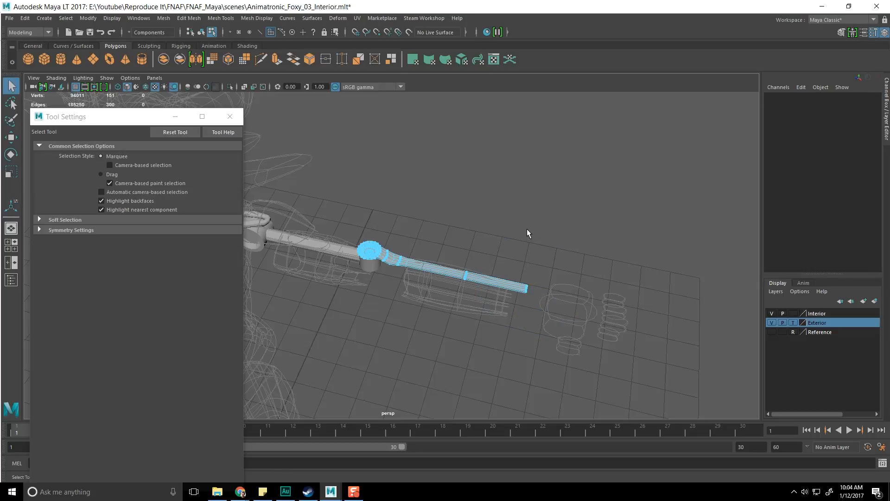
{"action": "scroll", "coordinate": [527, 229], "scroll_direction": "up", "scroll_amount": 5}
{"action": "left_click_drag", "start_coordinate": [527, 229], "coordinate": [564, 181], "text": "alt"}
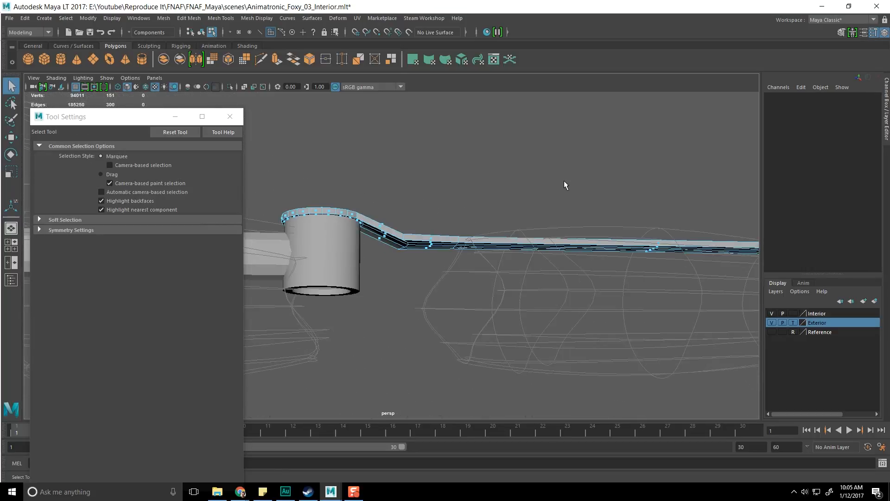
Step: Return to object mode and delete the construction history of the elbow cap with its forearm strut
{"action": "key", "text": "F8"}
{"action": "key", "text": "F8"}
{"action": "key", "text": "F8"}
{"action": "left_click", "coordinate": [525, 183]}
{"action": "left_click", "coordinate": [417, 236]}
{"action": "mouse_move", "coordinate": [400, 228]}
{"action": "middle_mouse_down", "text": "alt"}
{"action": "mouse_move", "coordinate": [413, 223]}
{"action": "mouse_move", "coordinate": [414, 234]}
{"action": "middle_mouse_up", "text": "alt"}
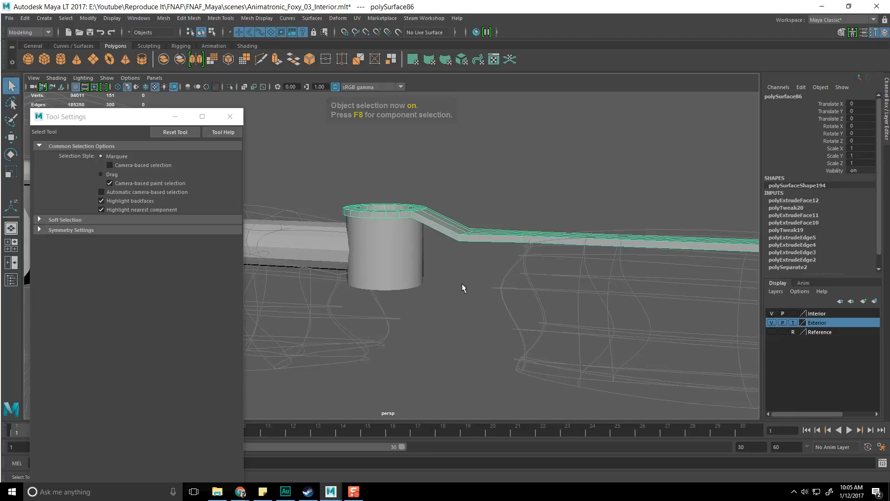
{"action": "left_click", "coordinate": [28, 19]}
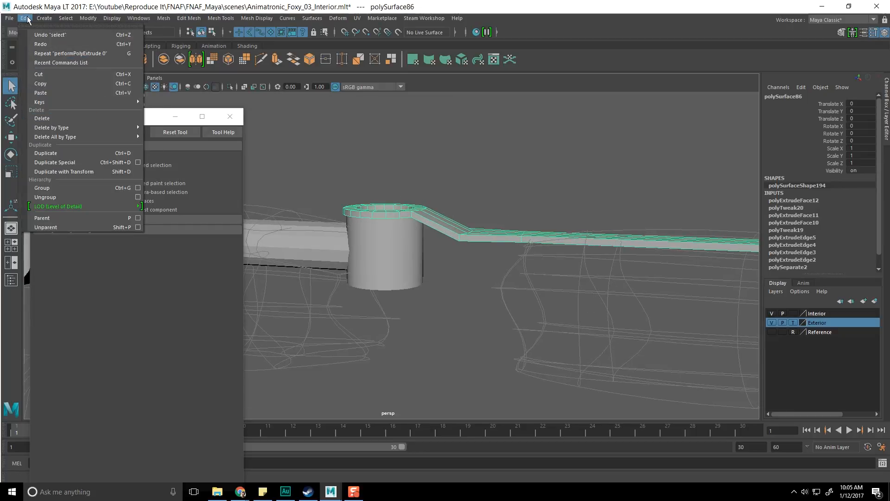
{"action": "mouse_move", "coordinate": [116, 127]}
{"action": "left_click", "coordinate": [154, 135]}
{"action": "left_click_drag", "start_coordinate": [389, 226], "coordinate": [394, 221], "text": "alt"}
{"action": "scroll", "coordinate": [394, 222], "scroll_direction": "down", "scroll_amount": 5}
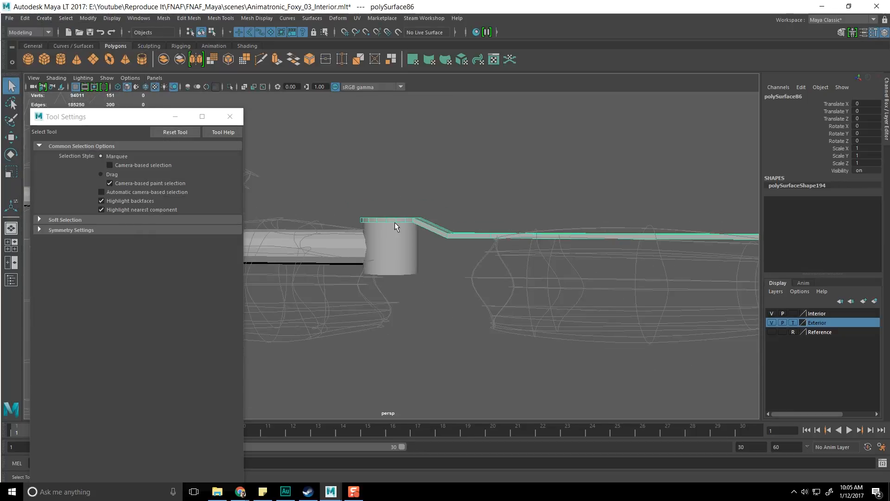
Step: Review the Mirror options and check the cap object's pivot position and axis orientation
{"action": "middle_click_drag", "start_coordinate": [466, 225], "coordinate": [416, 215], "text": "alt"}
{"action": "left_click_drag", "start_coordinate": [416, 215], "coordinate": [396, 232], "text": "alt"}
{"action": "right_click", "coordinate": [398, 239], "text": "shift"}
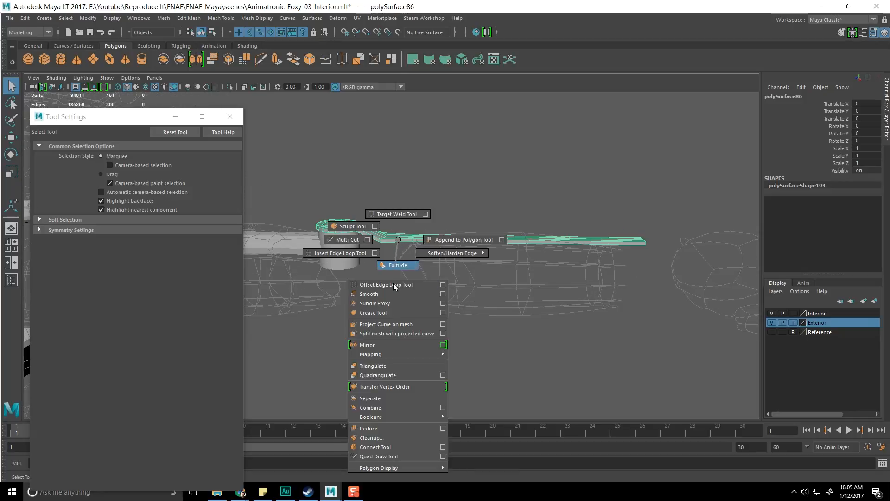
{"action": "left_click", "coordinate": [443, 345]}
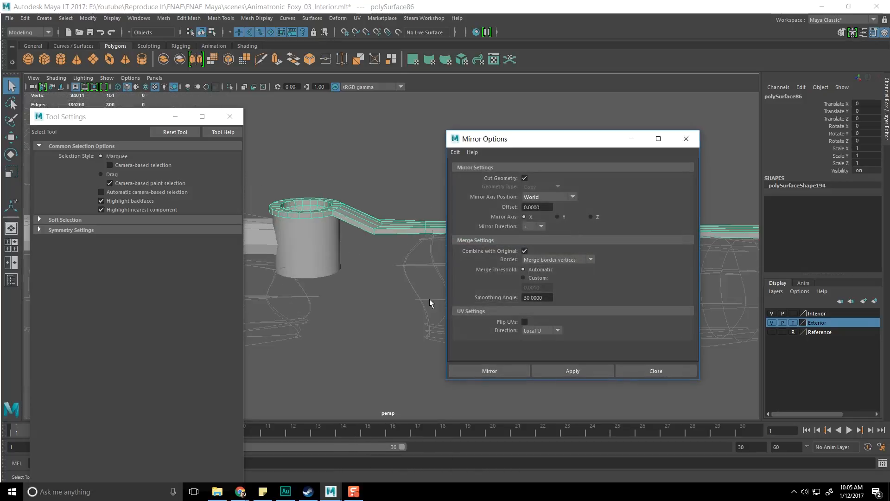
{"action": "left_click", "coordinate": [541, 216]}
{"action": "left_click", "coordinate": [685, 138]}
{"action": "key", "text": "w"}
{"action": "key", "text": "f"}
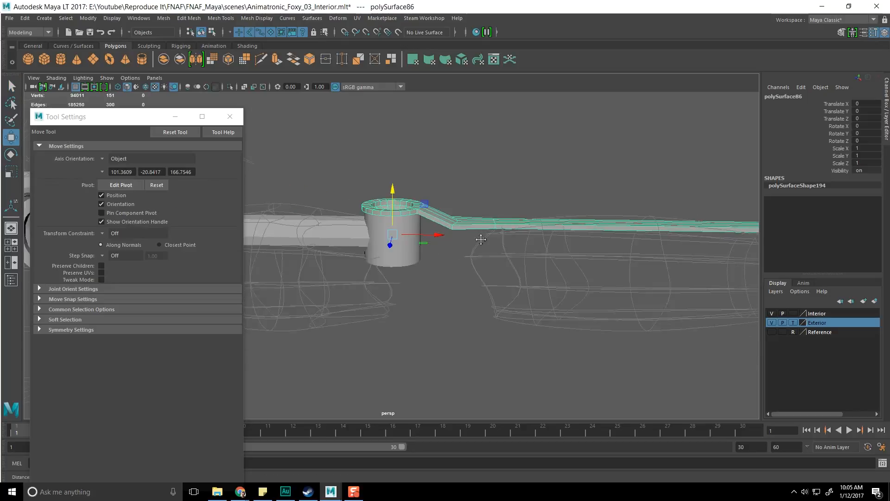
Step: Mirror the cap and strut about the object's Y axis in the negative direction without combining with the original, and save the scene
{"action": "right_click_drag", "start_coordinate": [478, 213], "coordinate": [524, 319], "text": "shift"}
{"action": "left_click", "coordinate": [540, 216]}
{"action": "left_click", "coordinate": [532, 244]}
{"action": "left_click", "coordinate": [566, 259]}
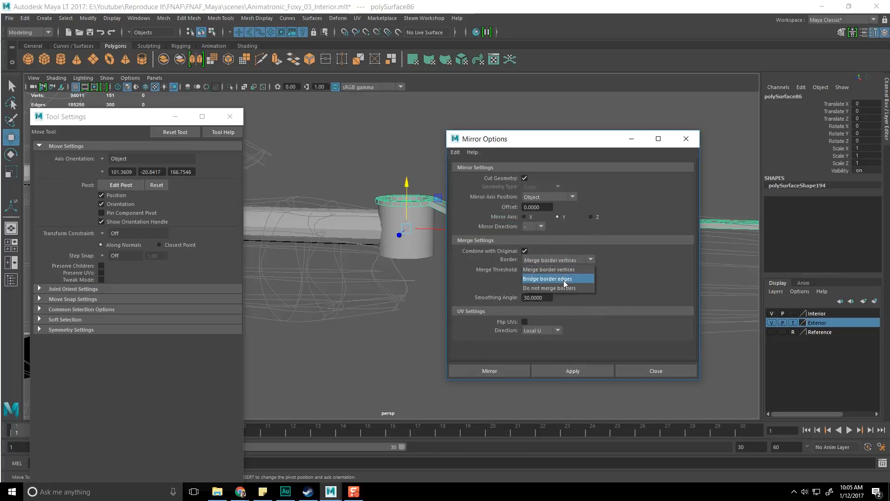
{"action": "left_click", "coordinate": [528, 250]}
{"action": "left_click", "coordinate": [525, 251]}
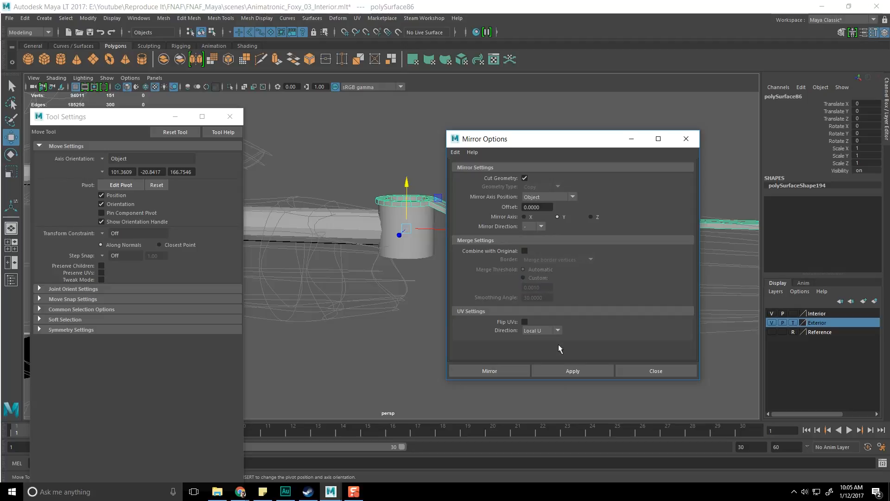
{"action": "left_click", "coordinate": [571, 370]}
{"action": "left_click", "coordinate": [626, 371]}
{"action": "left_click_drag", "start_coordinate": [582, 298], "coordinate": [573, 269], "text": "alt"}
{"action": "key", "text": "q"}
{"action": "left_click", "coordinate": [546, 161]}
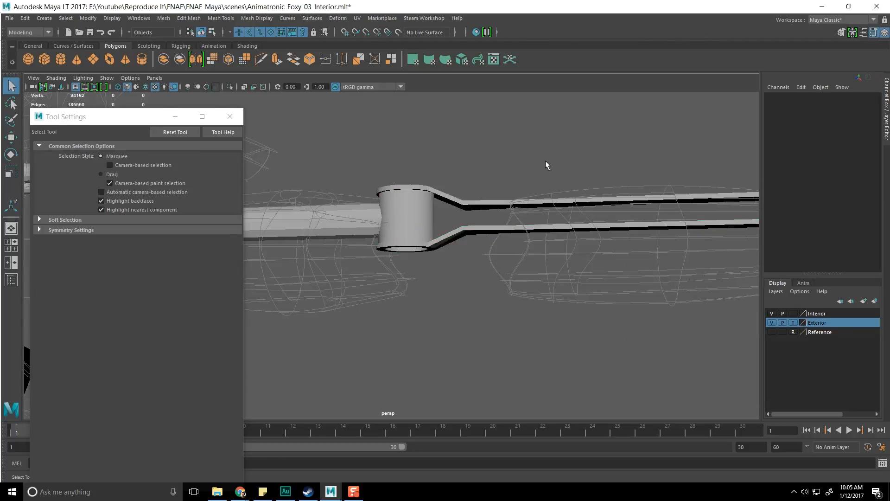
{"action": "scroll", "coordinate": [546, 167], "scroll_direction": "up", "scroll_amount": 2}
{"action": "key", "text": "ctrl+s"}
Step: Duplicate the elbow cylinder and move the copy to the forearm struts' far end at Translate X 14.318
{"action": "left_click_drag", "start_coordinate": [546, 169], "coordinate": [491, 211], "text": "alt"}
{"action": "left_click_drag", "start_coordinate": [414, 213], "coordinate": [485, 230], "text": "alt"}
{"action": "middle_click_drag", "start_coordinate": [696, 248], "coordinate": [504, 222], "text": "alt"}
{"action": "left_click_drag", "start_coordinate": [505, 223], "coordinate": [329, 204], "text": "alt"}
{"action": "left_click", "coordinate": [302, 220]}
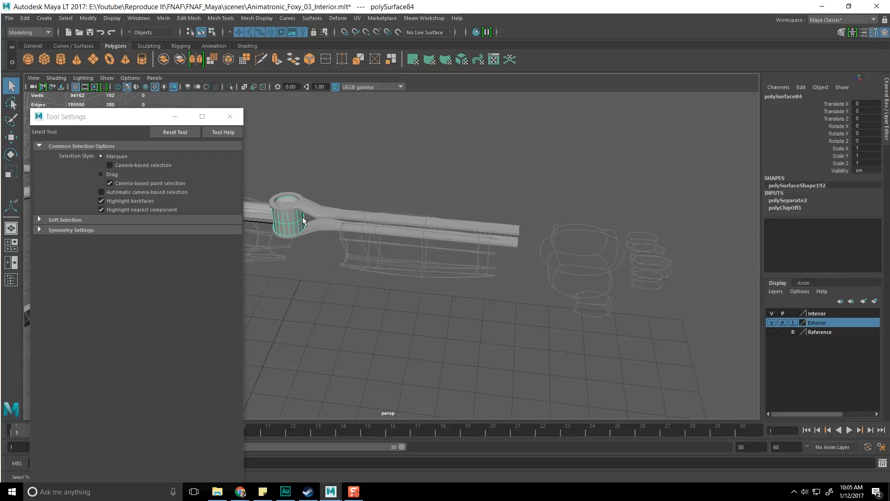
{"action": "key", "text": "ctrl+d"}
{"action": "key", "text": "w"}
{"action": "left_click_drag", "start_coordinate": [315, 227], "coordinate": [562, 261], "text": "alt"}
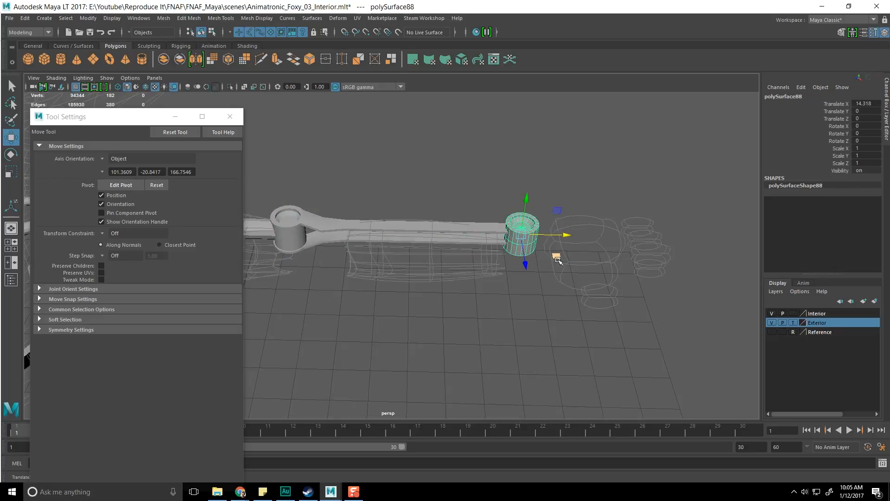
Step: Rotate the wrist cylinder to Rotate X 90 so that it lies across the forearm
{"action": "key", "text": "f"}
{"action": "key", "text": "e"}
{"action": "left_click_drag", "start_coordinate": [559, 258], "coordinate": [425, 285], "text": "alt"}
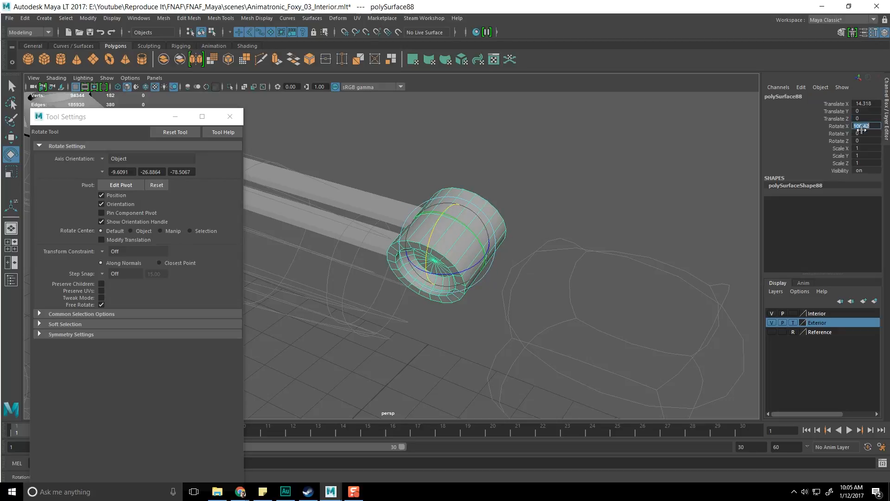
{"action": "type", "text": "90"}
{"action": "key", "text": "Return"}
Step: Scale the wrist cylinder down to 0.661 in X and Z, and save the scene
{"action": "left_click_drag", "start_coordinate": [484, 244], "coordinate": [447, 277], "text": "alt"}
{"action": "scroll", "coordinate": [503, 235], "scroll_direction": "down", "scroll_amount": 4}
{"action": "key", "text": "r"}
{"action": "left_click_drag", "start_coordinate": [507, 251], "coordinate": [458, 213], "text": "alt"}
{"action": "key", "text": "q"}
{"action": "scroll", "coordinate": [504, 208], "scroll_direction": "down", "scroll_amount": 4}
{"action": "key", "text": "ctrl+s"}
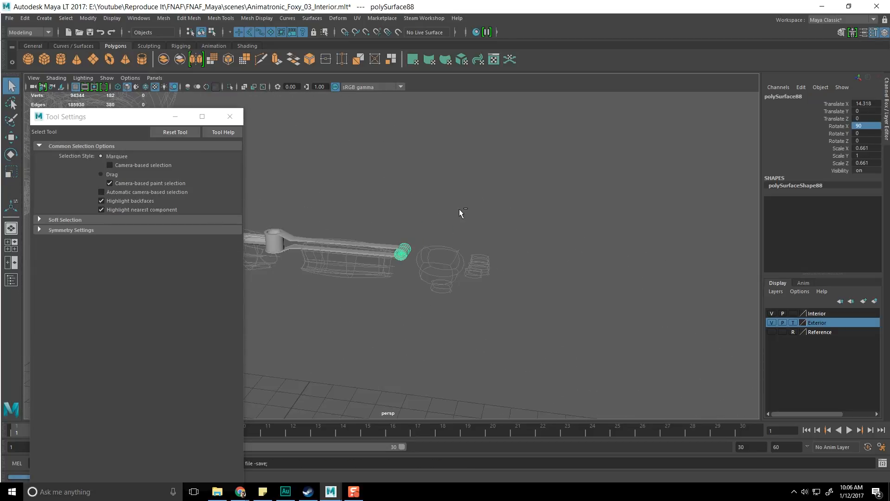
Step: Close the Tool Settings window, save the scene and clear the selection
{"action": "left_click", "coordinate": [230, 117]}
{"action": "middle_click_drag", "start_coordinate": [319, 160], "coordinate": [436, 184], "text": "alt"}
{"action": "scroll", "coordinate": [437, 186], "scroll_direction": "up", "scroll_amount": 8}
{"action": "key", "text": "ctrl+s"}
{"action": "left_click", "coordinate": [432, 201]}
Step: Examine the arm endoskeleton's proportions against the body wireframe from several angles and distances
{"action": "left_click_drag", "start_coordinate": [432, 200], "coordinate": [377, 196], "text": "alt"}
{"action": "scroll", "coordinate": [403, 206], "scroll_direction": "down", "scroll_amount": 8}
{"action": "middle_click_drag", "start_coordinate": [455, 214], "coordinate": [452, 179], "text": "alt"}
{"action": "left_click_drag", "start_coordinate": [451, 179], "coordinate": [421, 188], "text": "alt"}
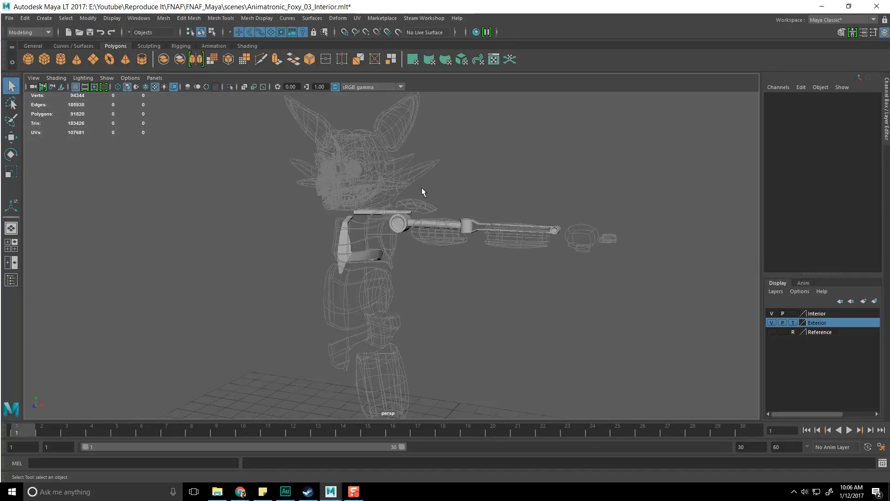
{"action": "mouse_move", "coordinate": [499, 191]}
{"action": "left_mouse_down", "text": "alt"}
{"action": "mouse_move", "coordinate": [423, 224]}
{"action": "mouse_move", "coordinate": [431, 183]}
{"action": "mouse_move", "coordinate": [495, 191]}
{"action": "left_mouse_up", "text": "alt"}
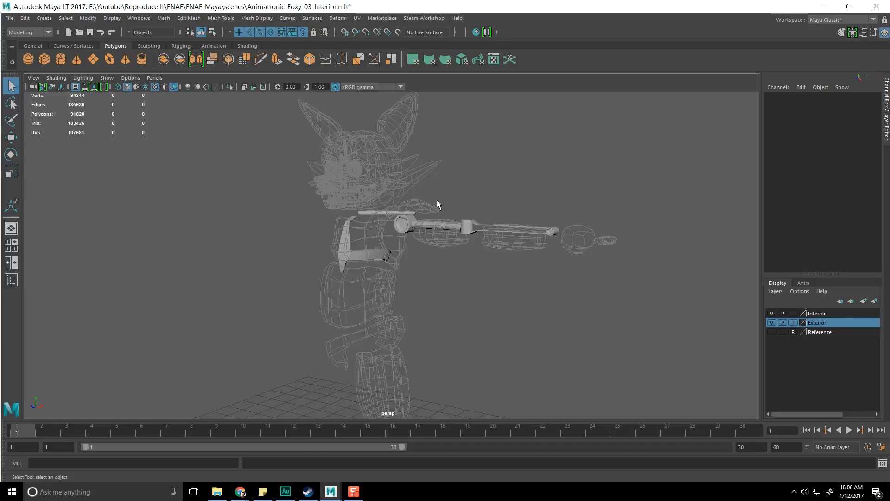
{"action": "left_click_drag", "start_coordinate": [511, 258], "coordinate": [536, 324], "text": "alt"}
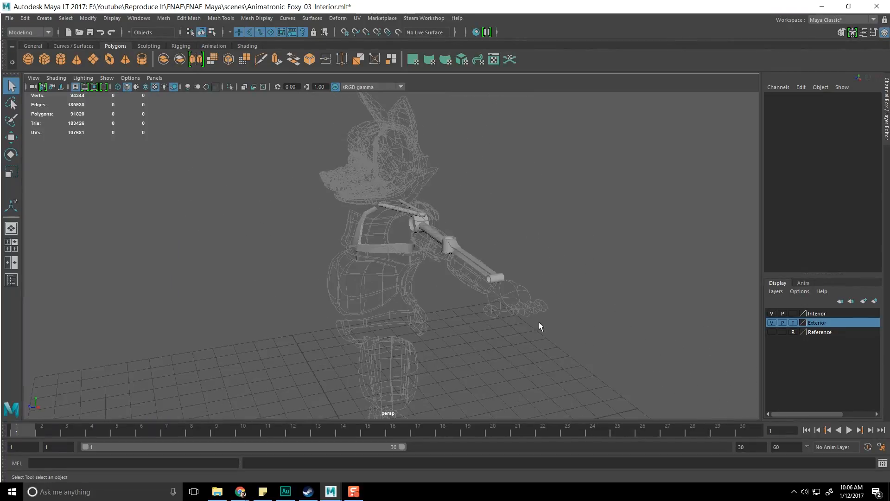
{"action": "scroll", "coordinate": [536, 335], "scroll_direction": "up", "scroll_amount": 5}
{"action": "middle_click_drag", "start_coordinate": [537, 338], "coordinate": [498, 337], "text": "alt"}
{"action": "scroll", "coordinate": [487, 342], "scroll_direction": "down", "scroll_amount": 4}
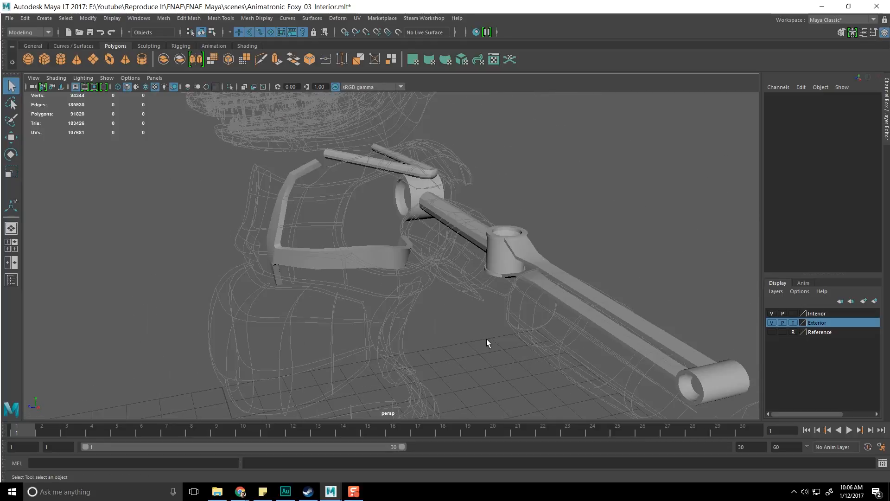